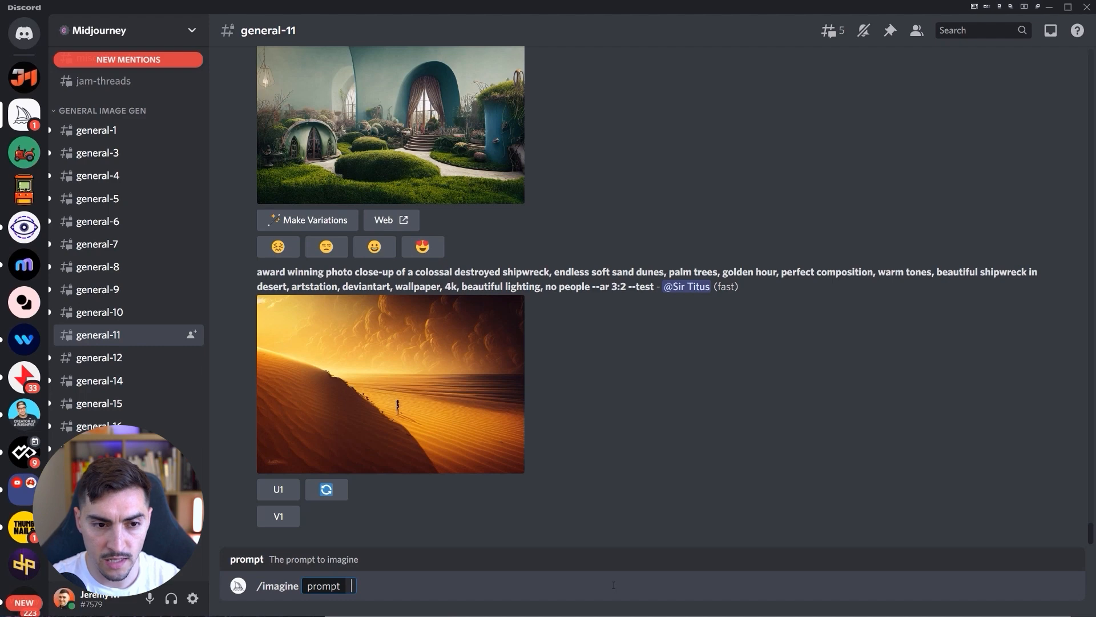
# - Submit the /imagine prompt "logo design for movie company epic shapes minimal" and view the resulting image grid enlarged
pyautogui.write('logo design')
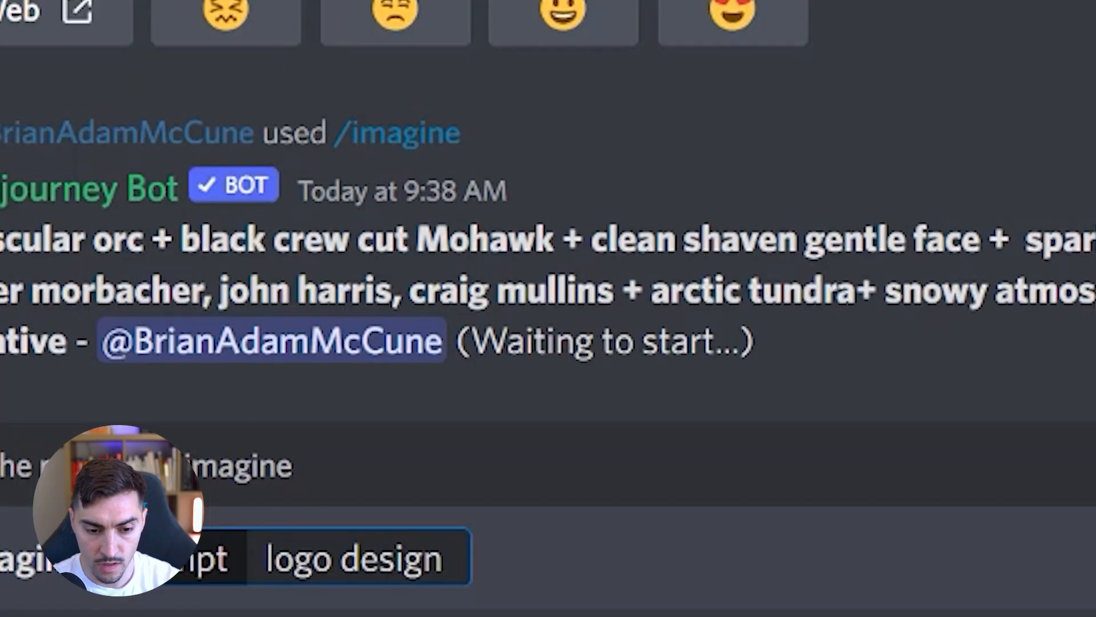
pyautogui.write(' for movie company epic')
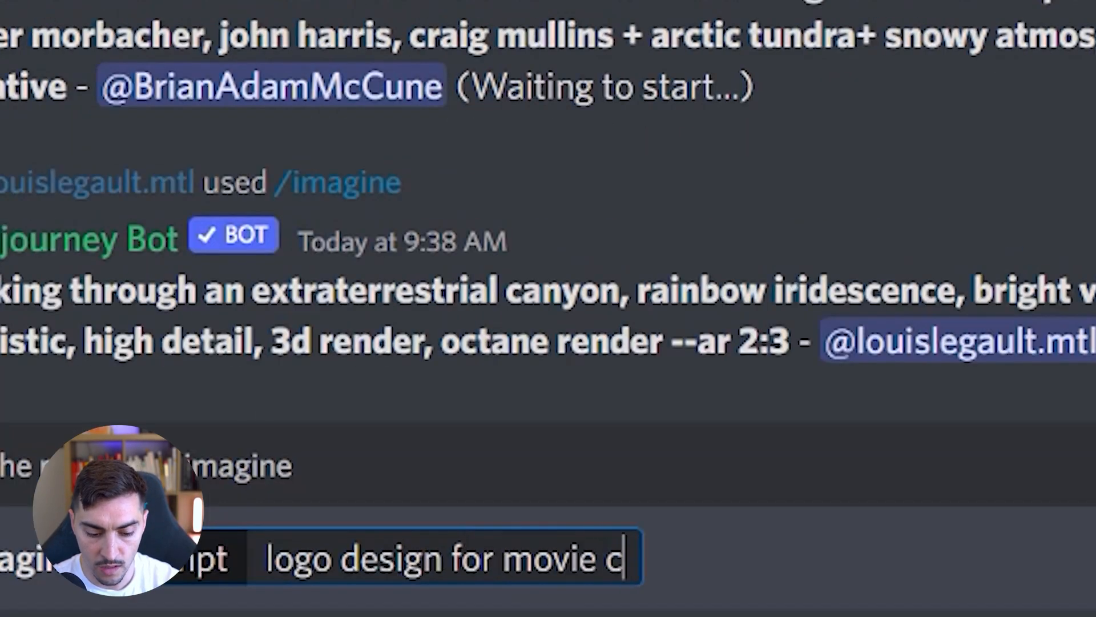
pyautogui.write(' shapes minimal')
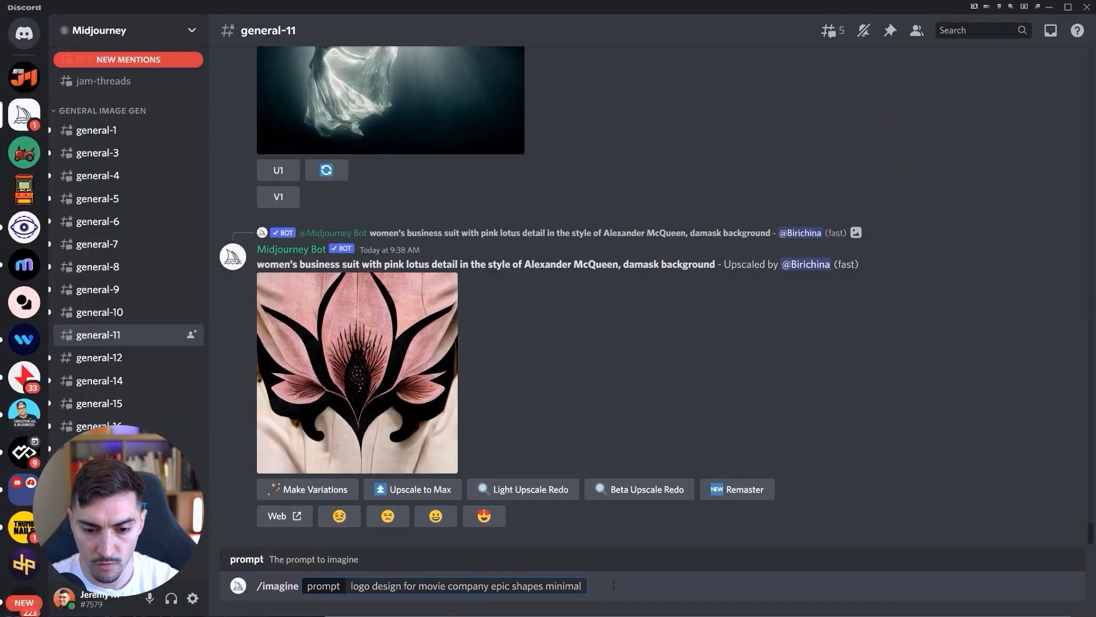
pyautogui.press('Return')
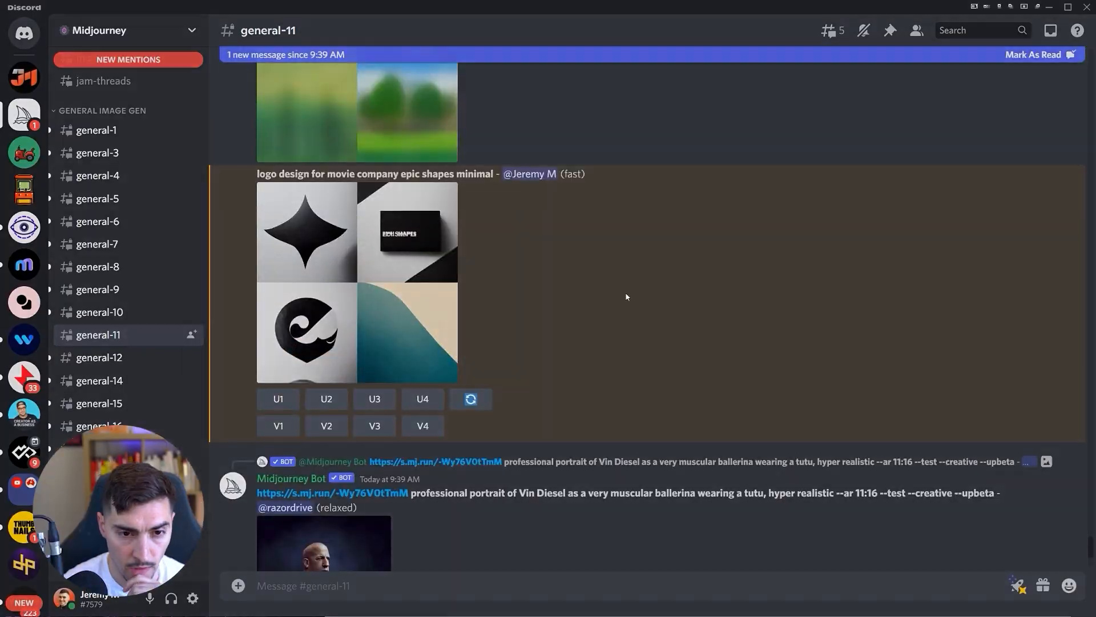
pyautogui.click(357, 279)
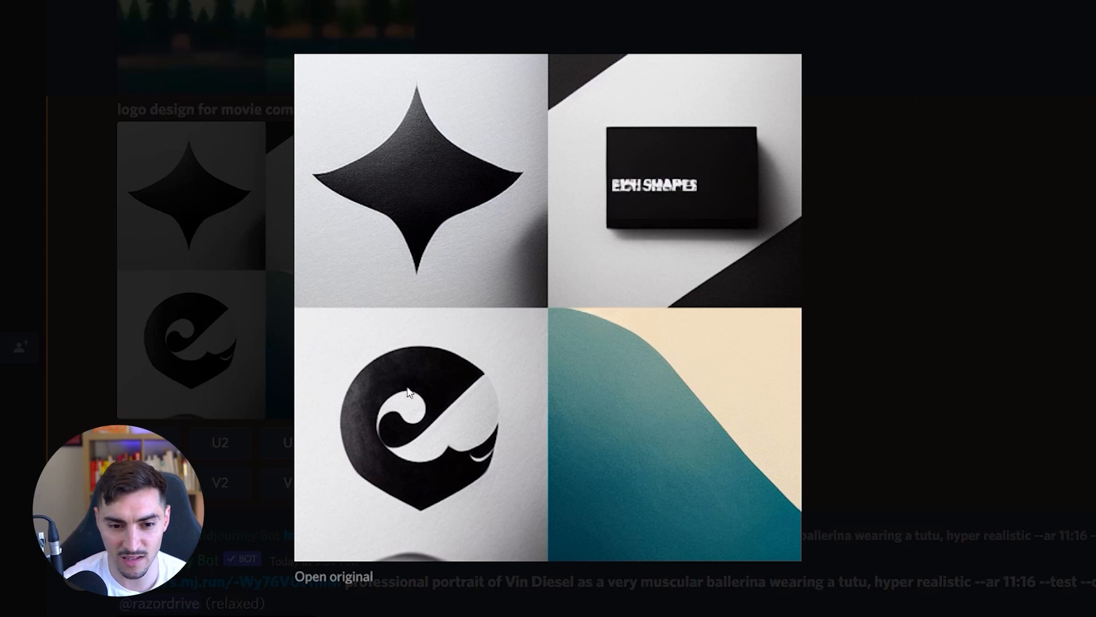
pyautogui.press('Escape')
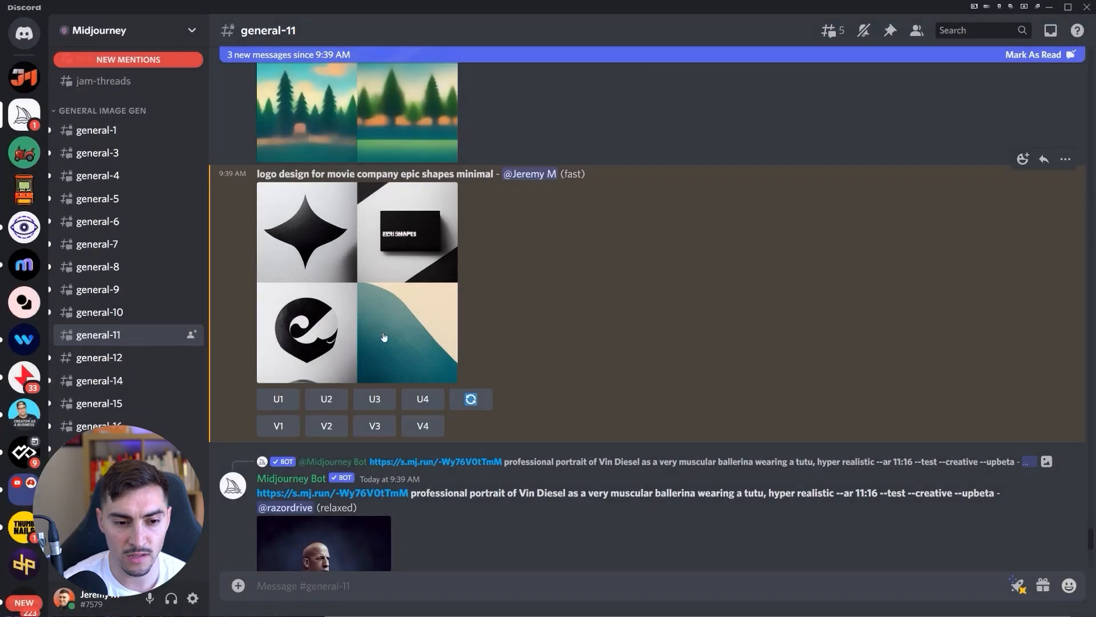
# - Start a new /imagine command with the prompt text "logo deisgn for company called rune"
pyautogui.click(395, 585)
pyautogui.write('/ikmagin')
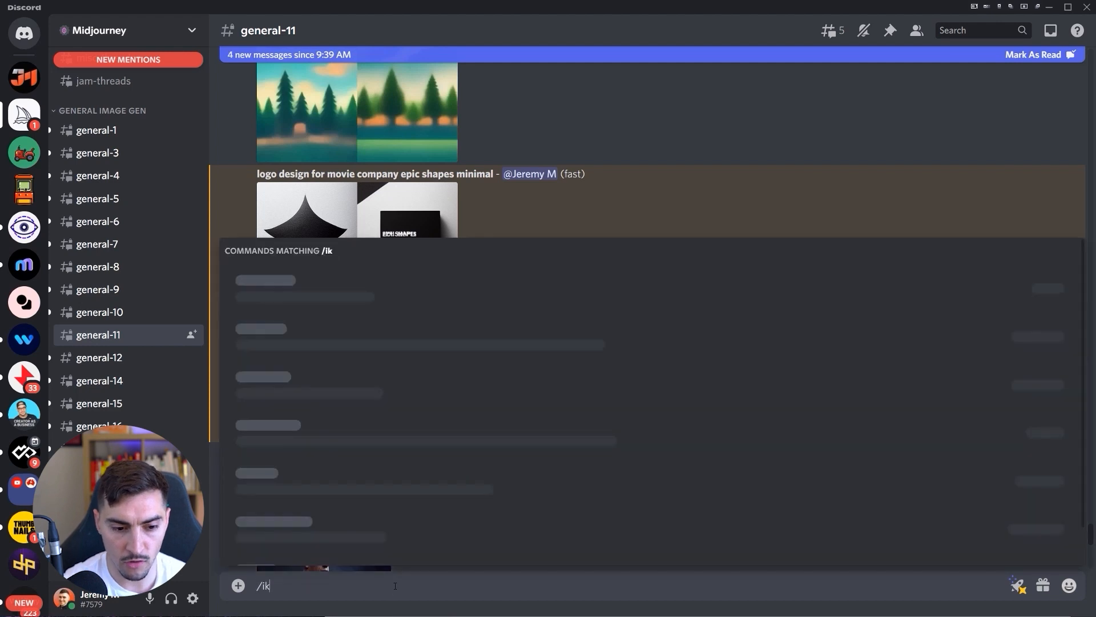
pyautogui.press('BackSpace')
pyautogui.press('BackSpace')
pyautogui.write('magine')
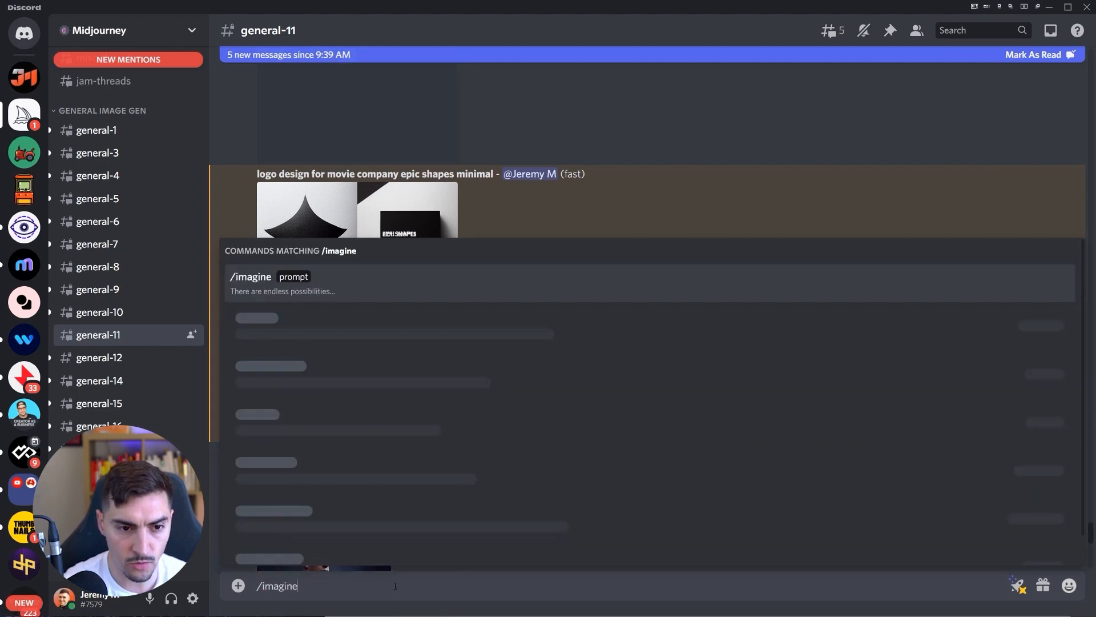
pyautogui.press('Tab')
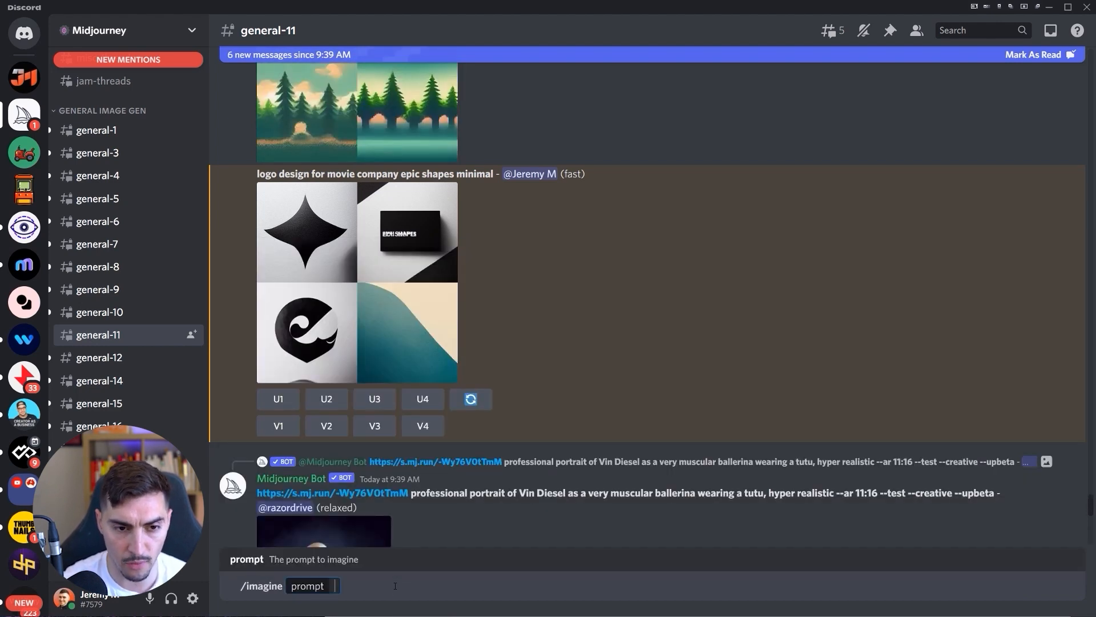
pyautogui.write('logo')
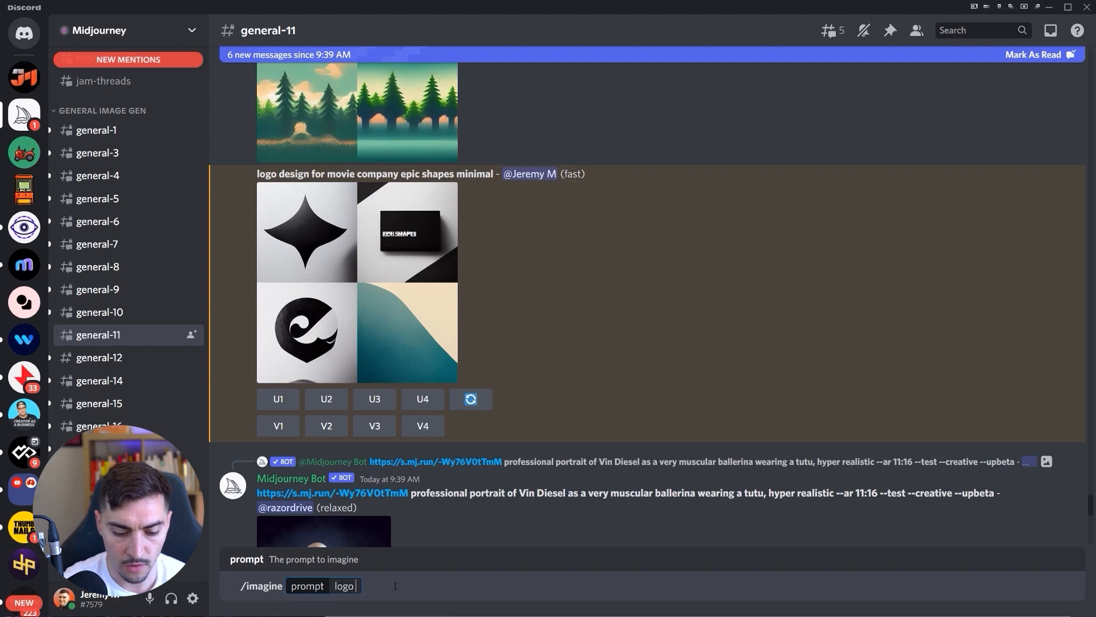
pyautogui.write(' deisgn for compoany')
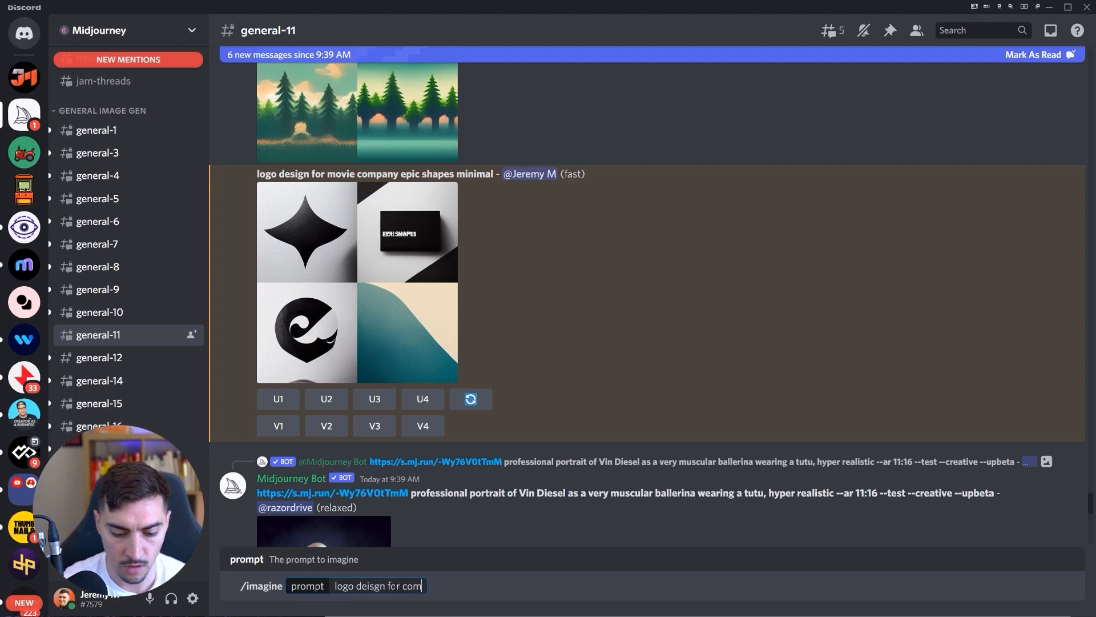
pyautogui.press('BackSpace')
pyautogui.write('any called rune')
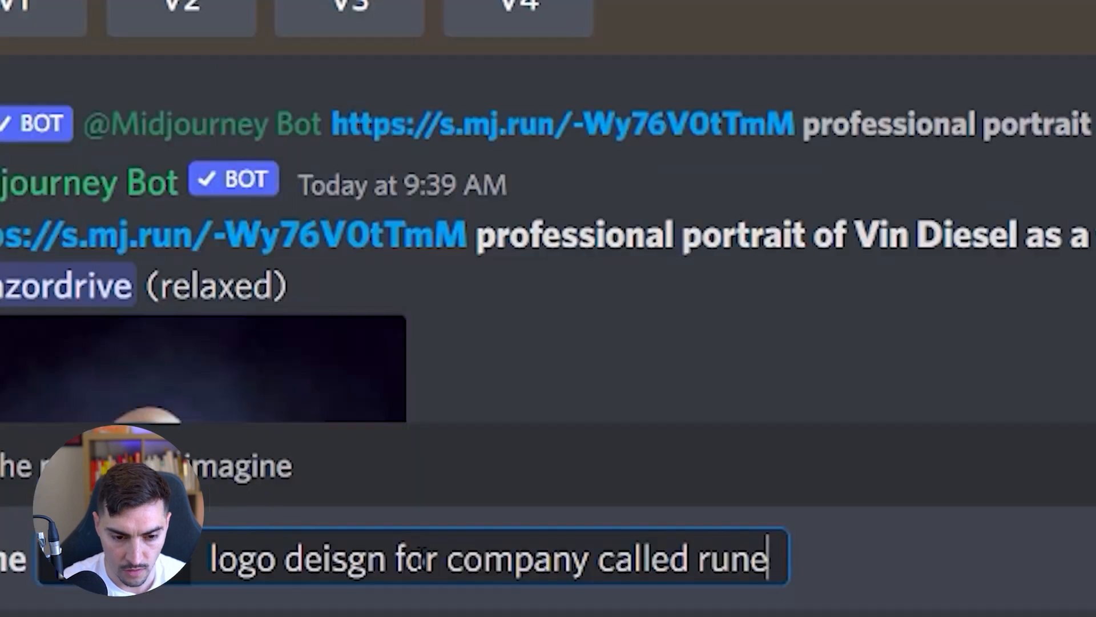
# - Extend the end of the prompt with ", creative futuristic ai, R logo mark detailed" and submit it
pyautogui.click(403, 586)
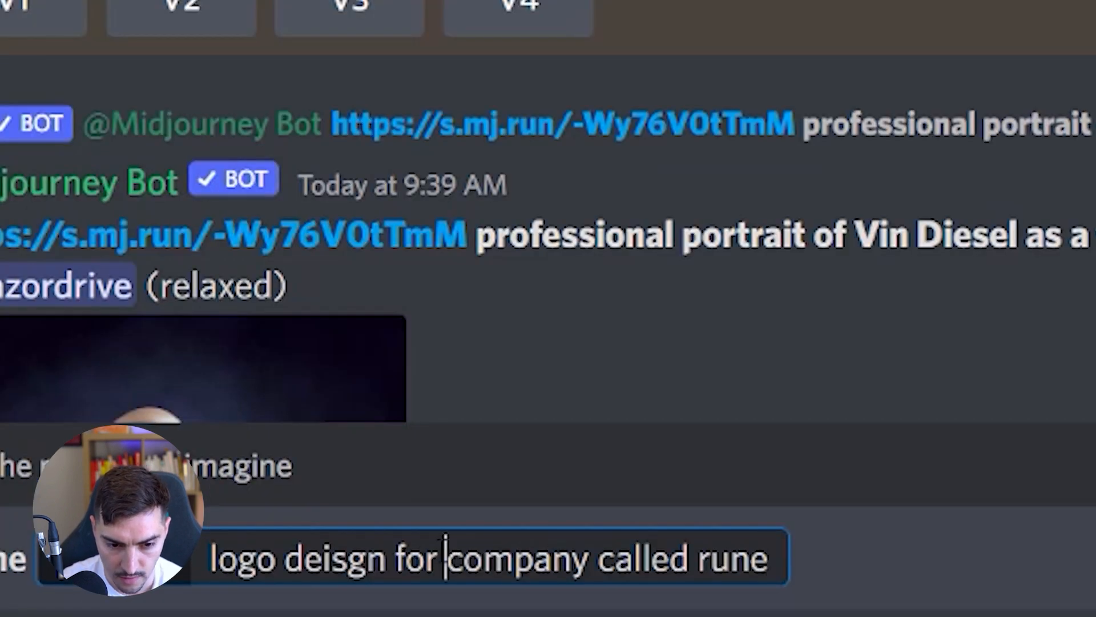
pyautogui.click(777, 557)
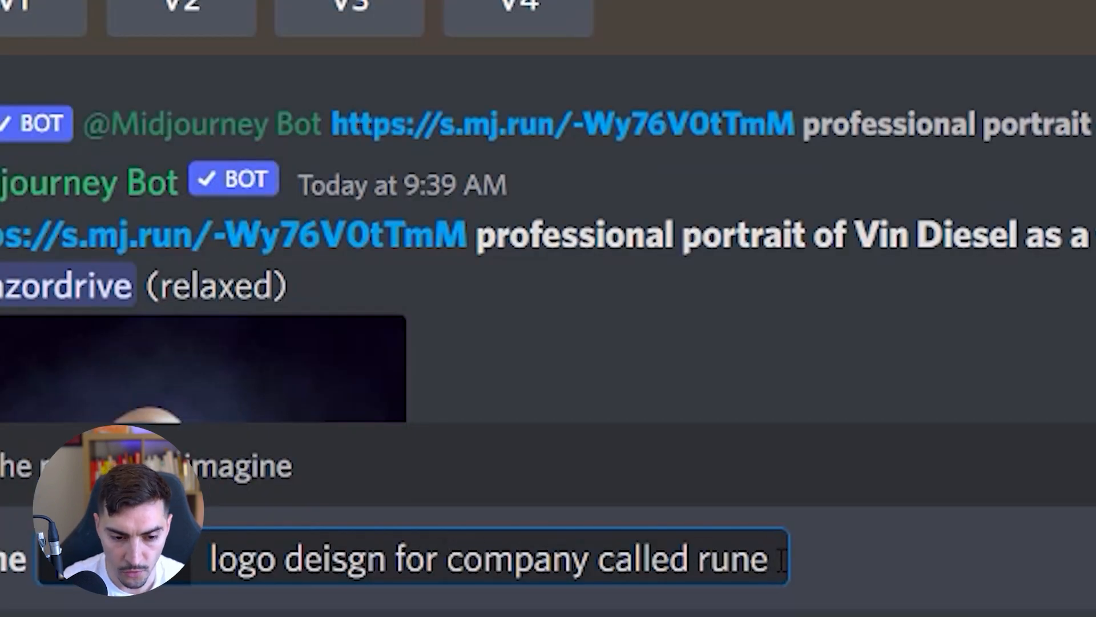
pyautogui.write(', r')
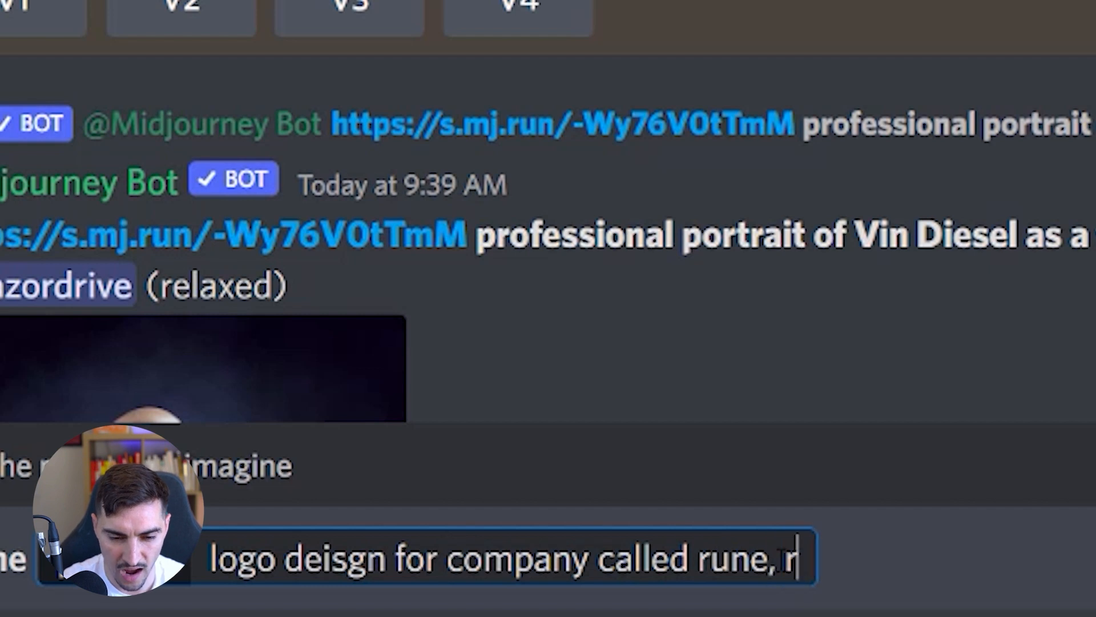
pyautogui.press('BackSpace')
pyautogui.press('BackSpace')
pyautogui.press('BackSpace')
pyautogui.write(', creative,')
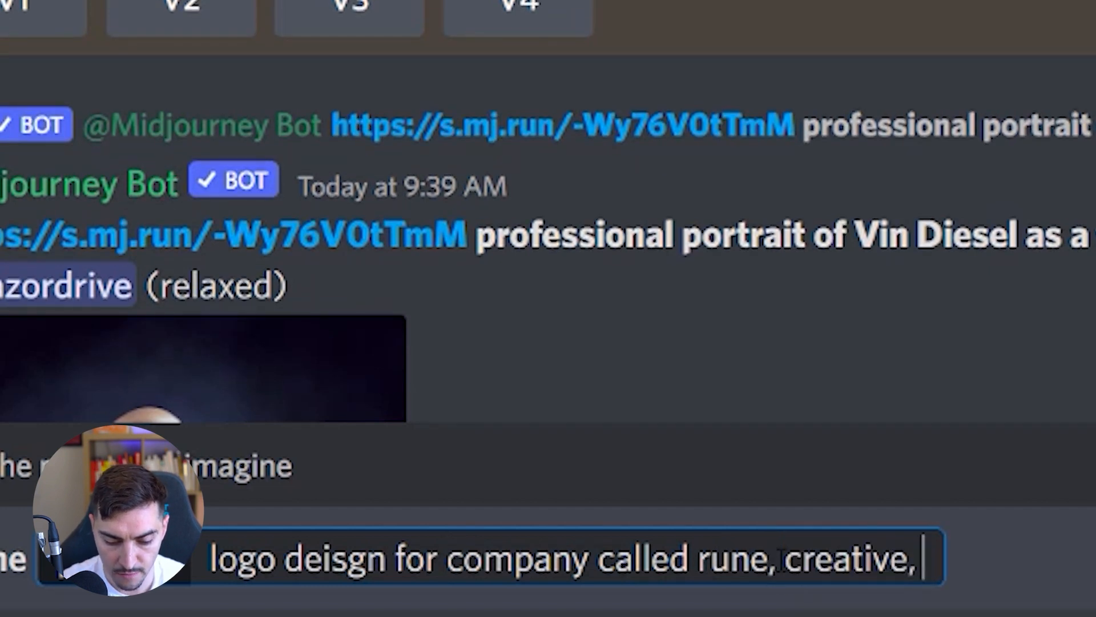
pyautogui.press('BackSpace')
pyautogui.press('BackSpace')
pyautogui.write('futuristi')
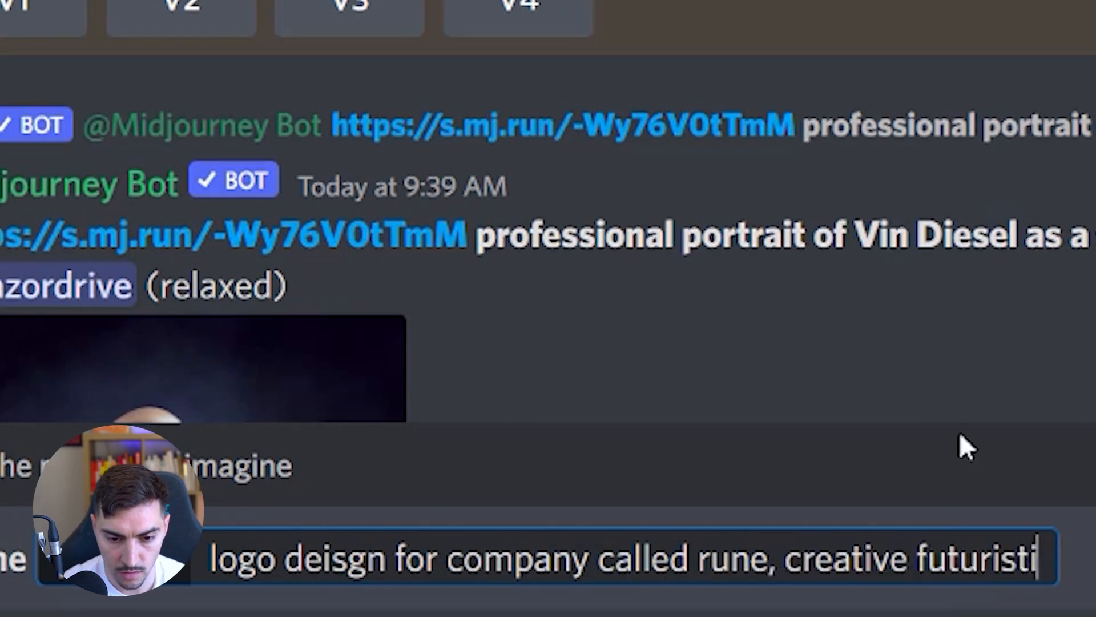
pyautogui.write('c ai, R logo')
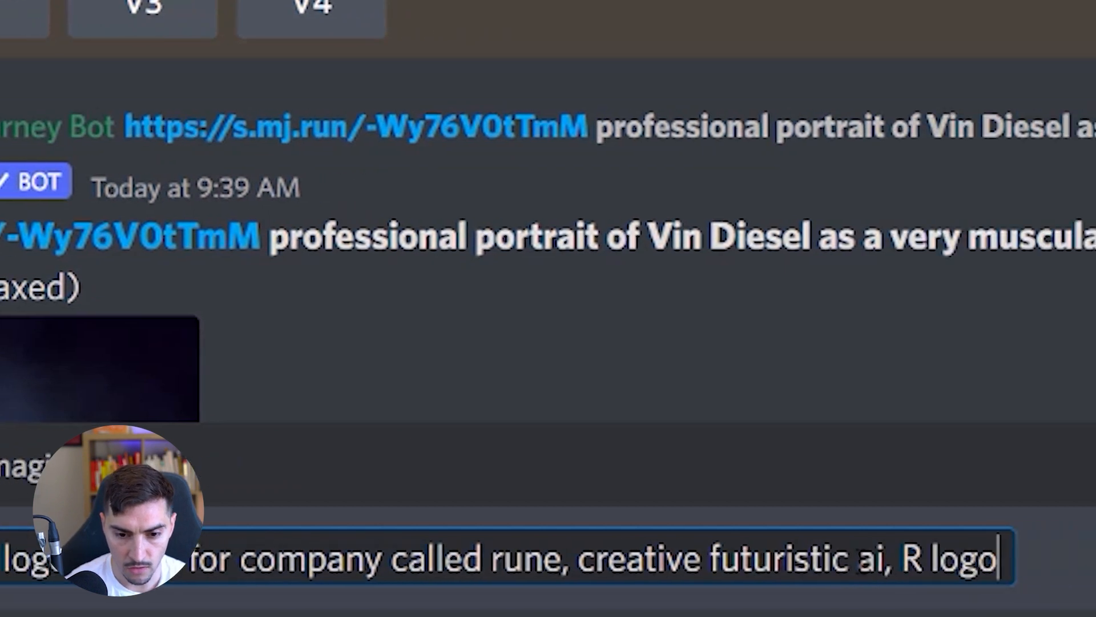
pyautogui.write(' mark detailed')
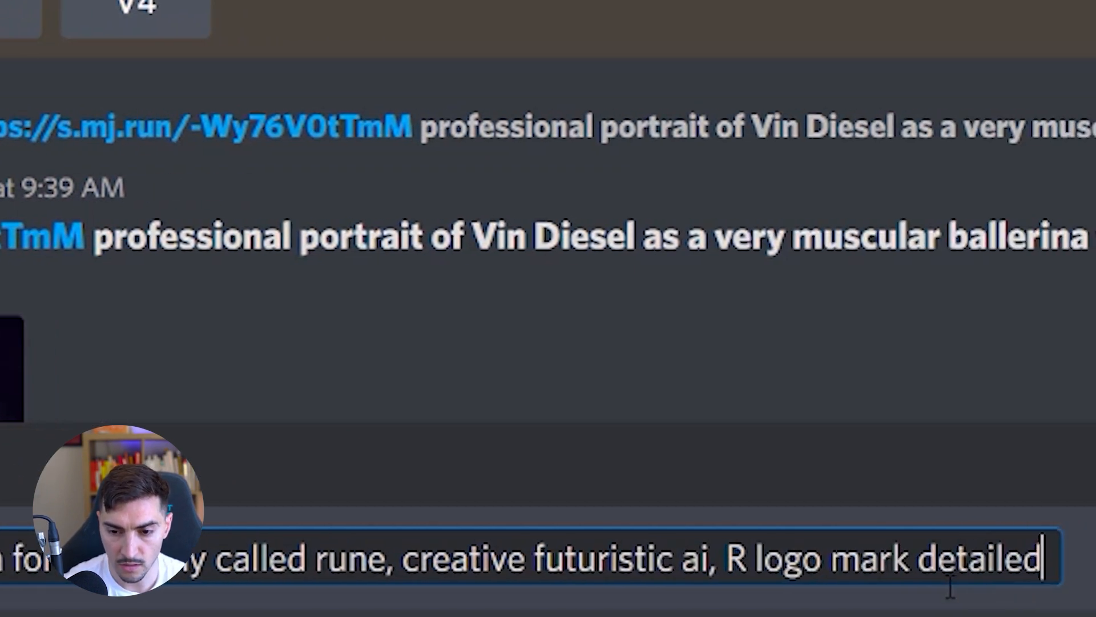
pyautogui.press('Return')
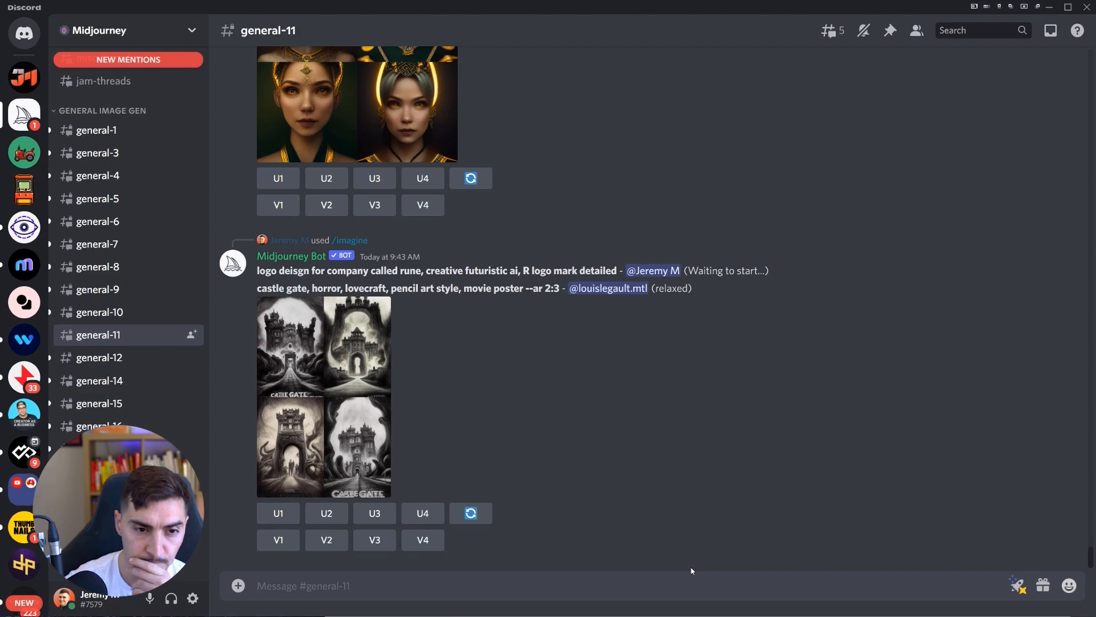
# - Find the generated Rune logo grid in the channel and examine its four designs enlarged
pyautogui.scroll(5, 580, 494)
pyautogui.scroll(-10, 581, 488)
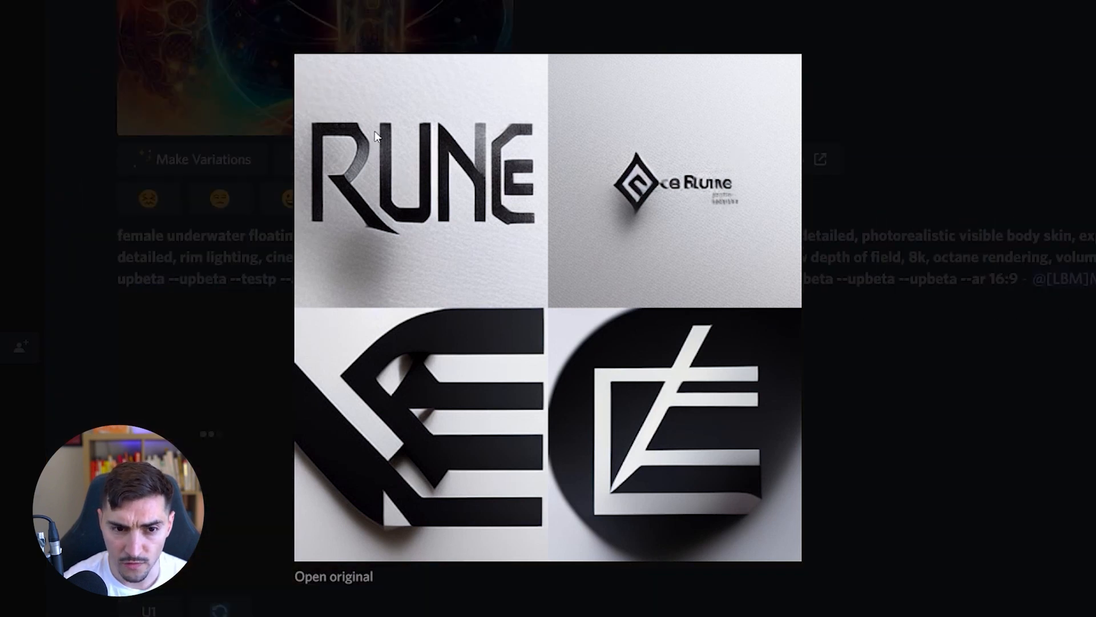
pyautogui.click(1042, 63)
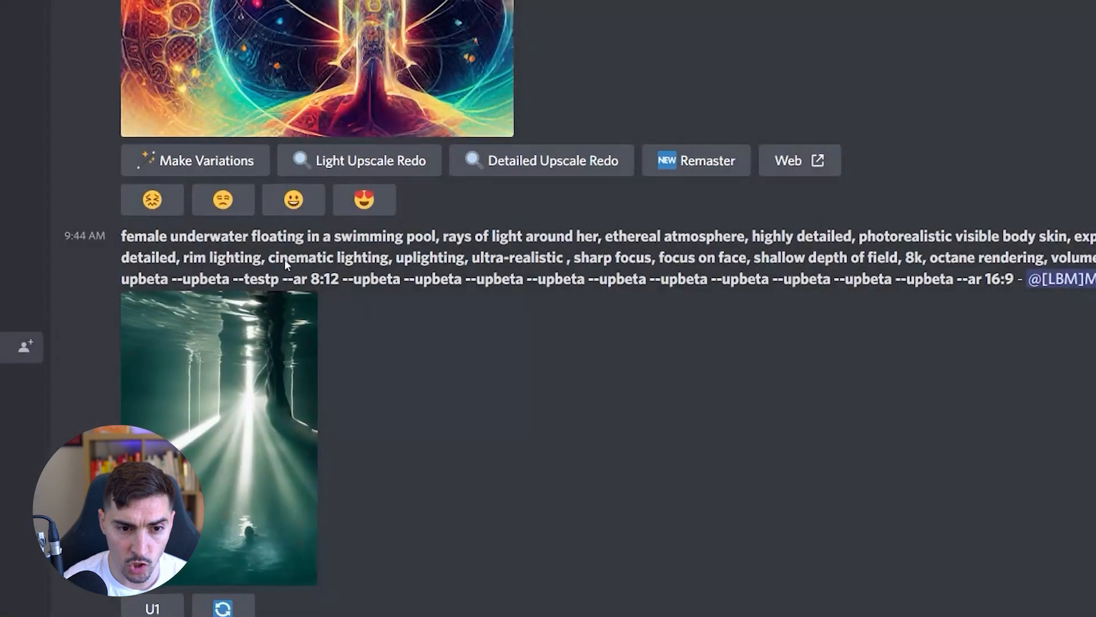
pyautogui.scroll(4, 449, 375)
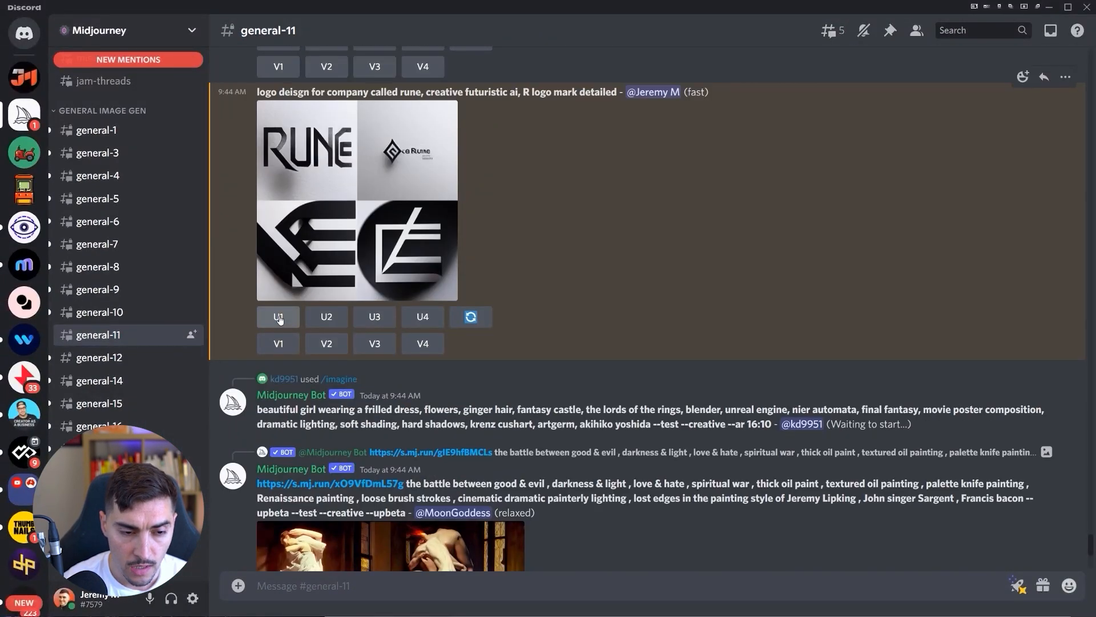
# - Create variations of the first Rune logo, and further variations of the first design in the resulting grid
pyautogui.click(278, 343)
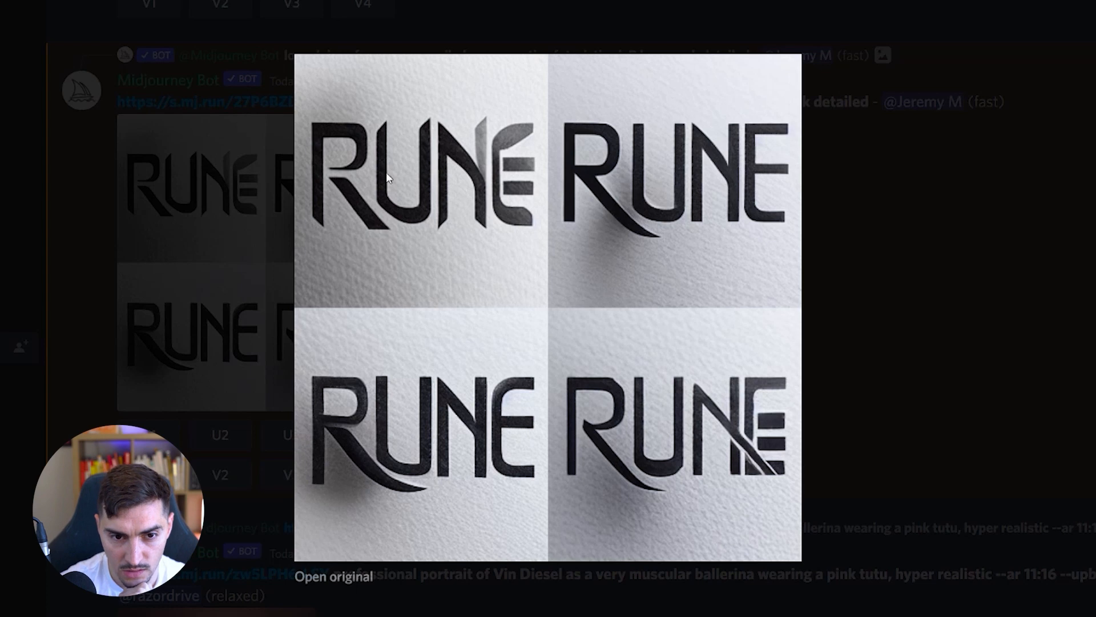
pyautogui.press('Escape')
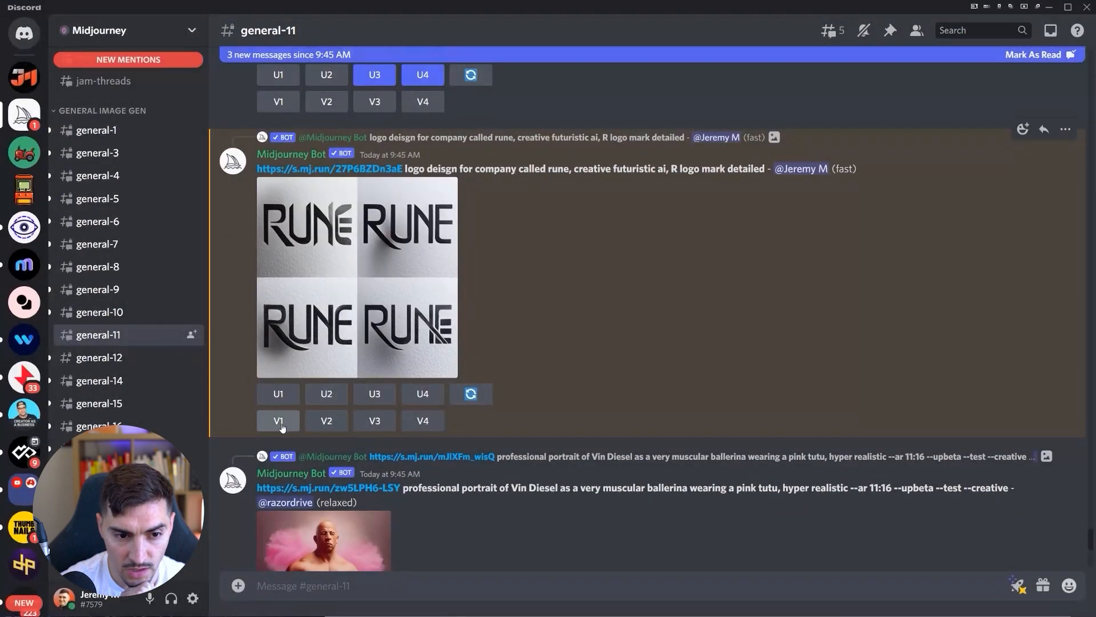
pyautogui.click(278, 422)
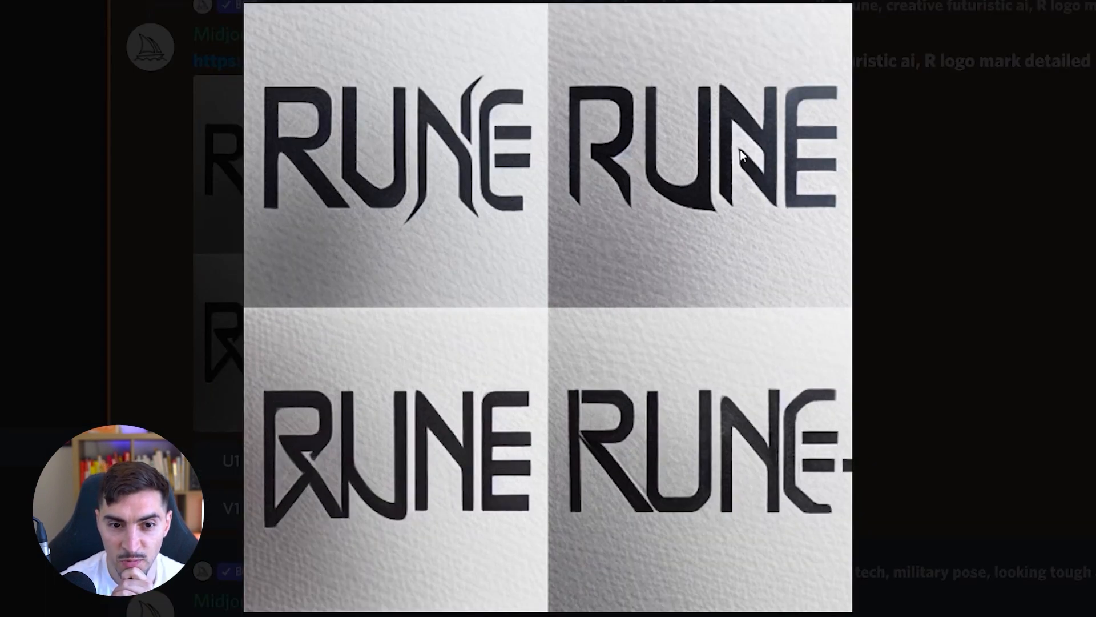
pyautogui.click(198, 151)
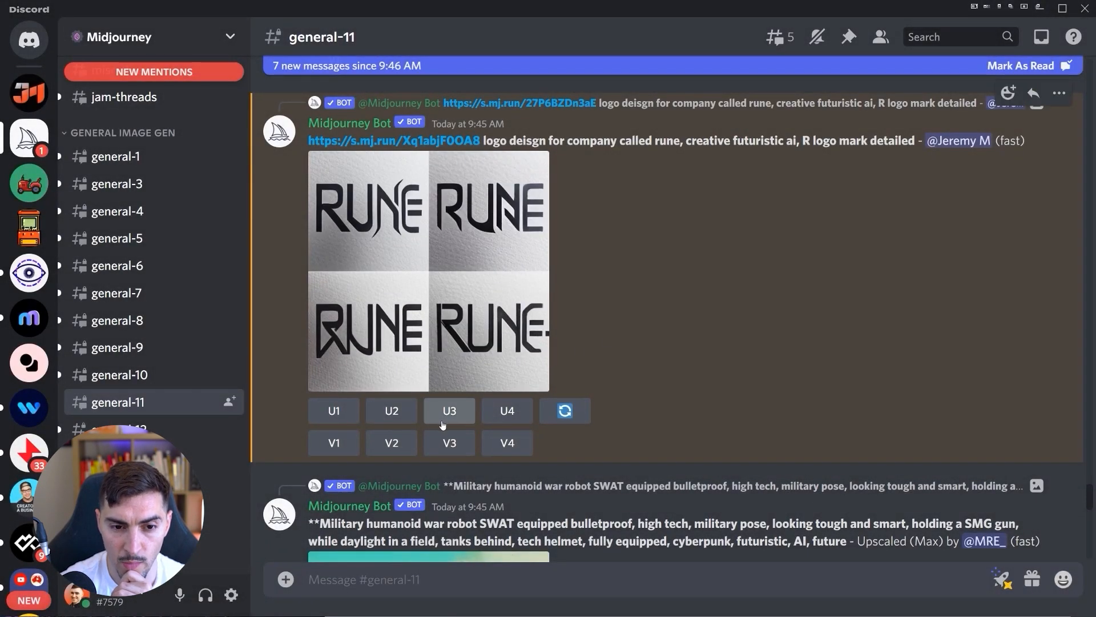
# - Upscale the second logo of the latest Rune variation grid and save the upscaled image
pyautogui.click(392, 414)
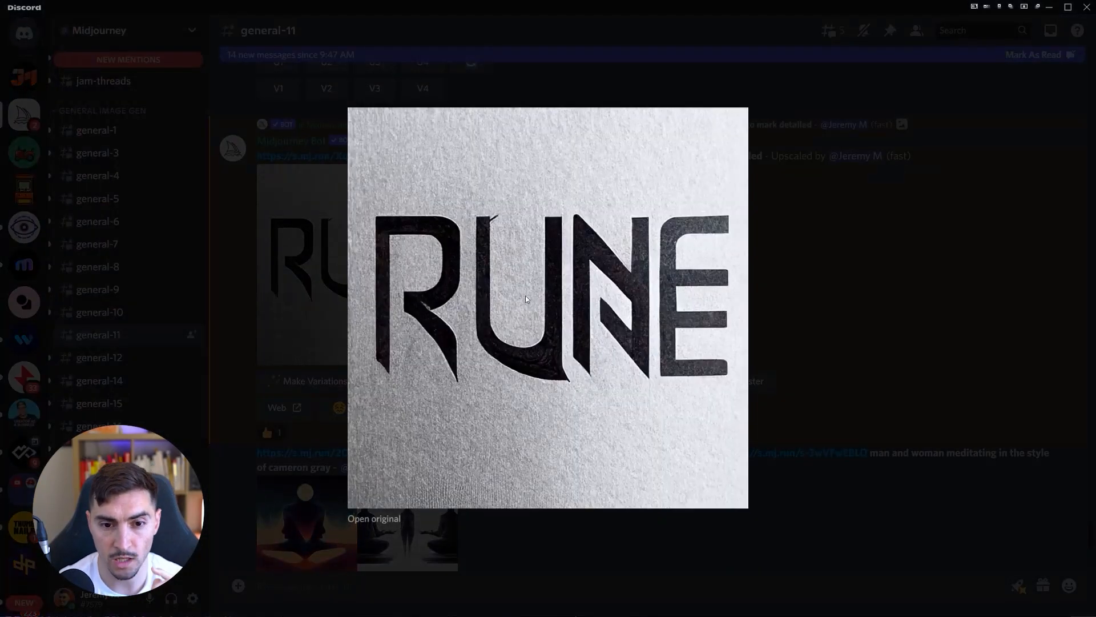
pyautogui.rightClick(527, 300)
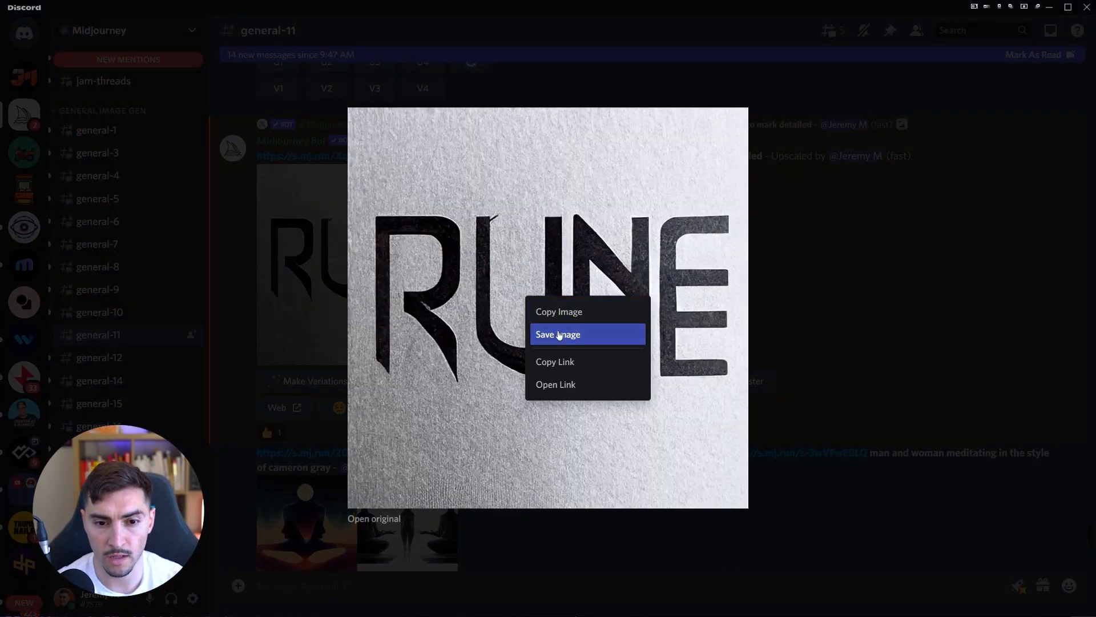
pyautogui.click(554, 336)
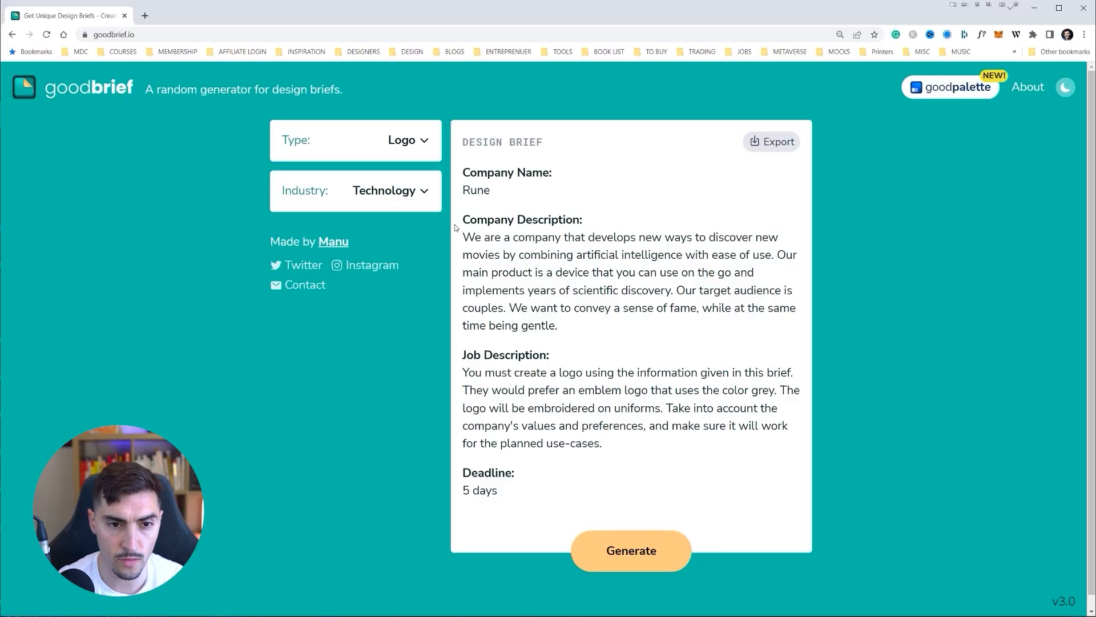
# - Set the Goodbrief industry to Travel and generate a new logo design brief
pyautogui.click(400, 194)
pyautogui.scroll(-3, 414, 274)
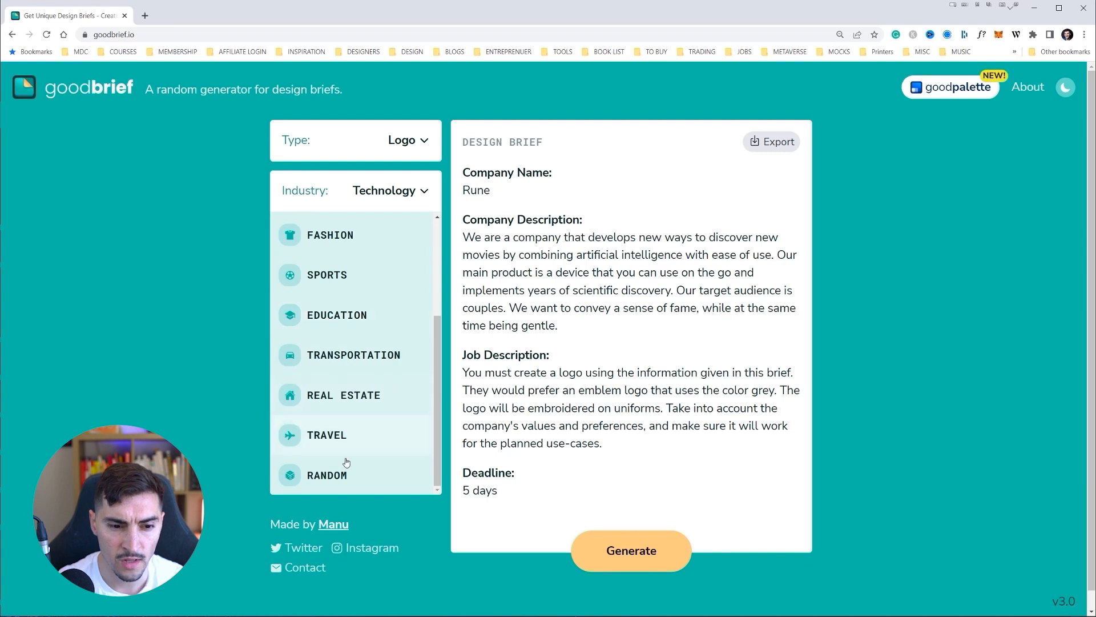
pyautogui.click(343, 437)
pyautogui.click(647, 571)
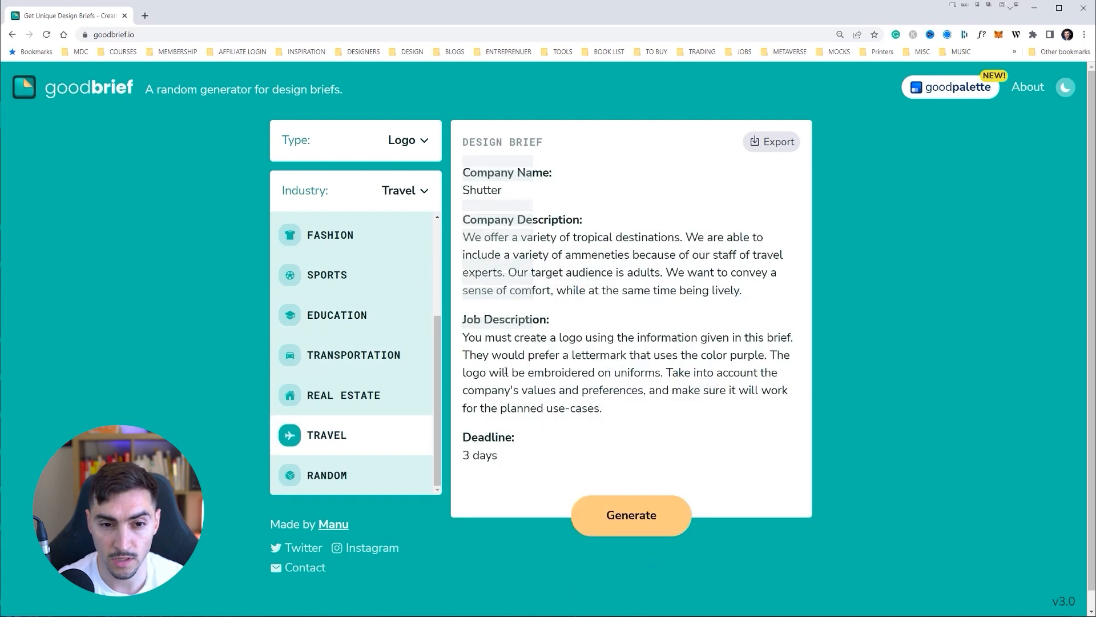
# - Read the company description in the new travel brief and switch back to Discord
pyautogui.moveTo(518, 238); pyautogui.dragTo(651, 256)
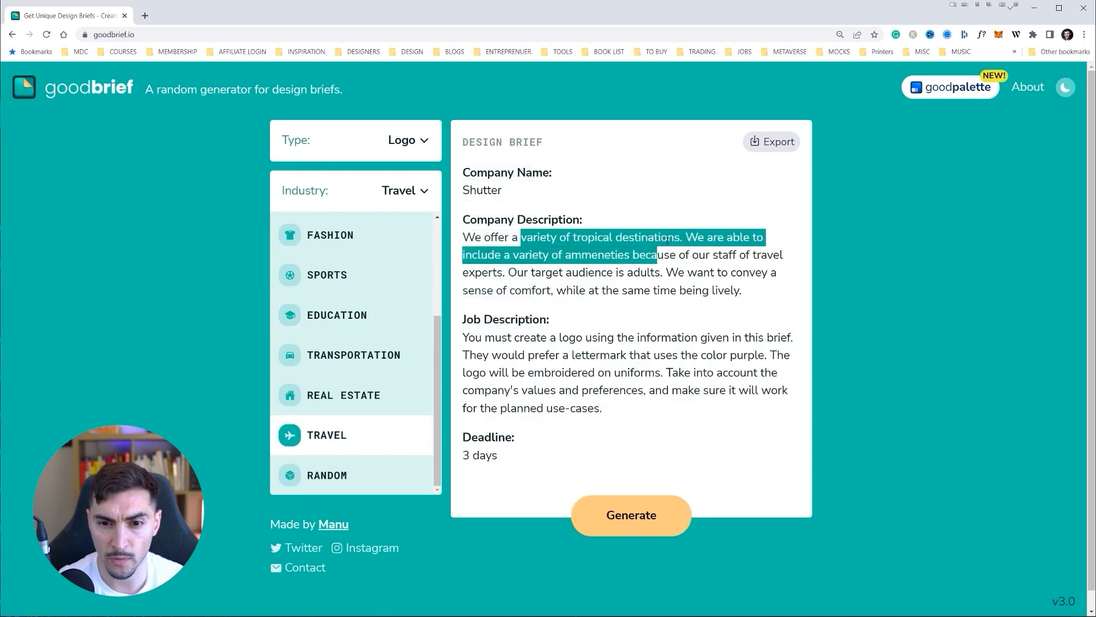
pyautogui.click(481, 251)
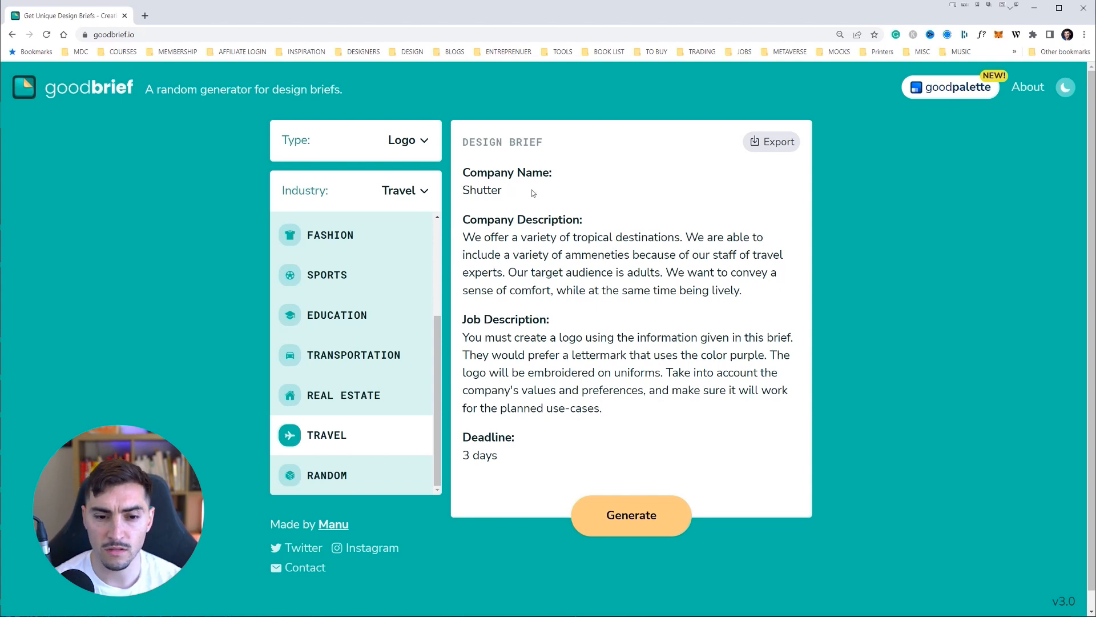
pyautogui.hotkey('alt', 'Tab')
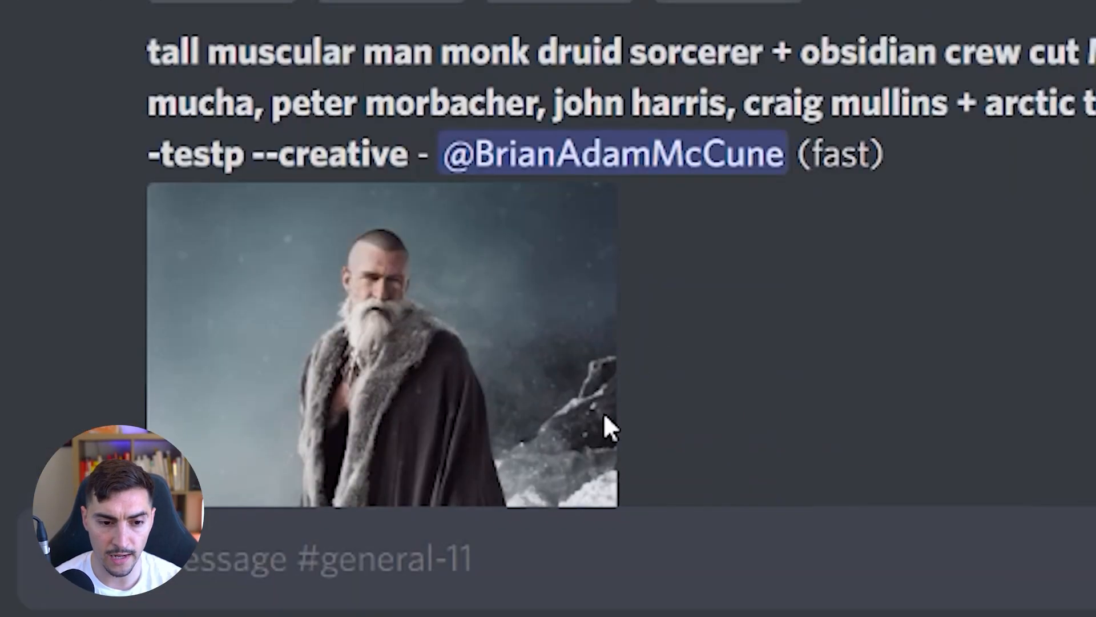
# - Start an /imagine prompt reading "bold modern logo design for travel company tropic bright colours"
pyautogui.write('/imagine')
pyautogui.press('Tab')
pyautogui.write('bol')
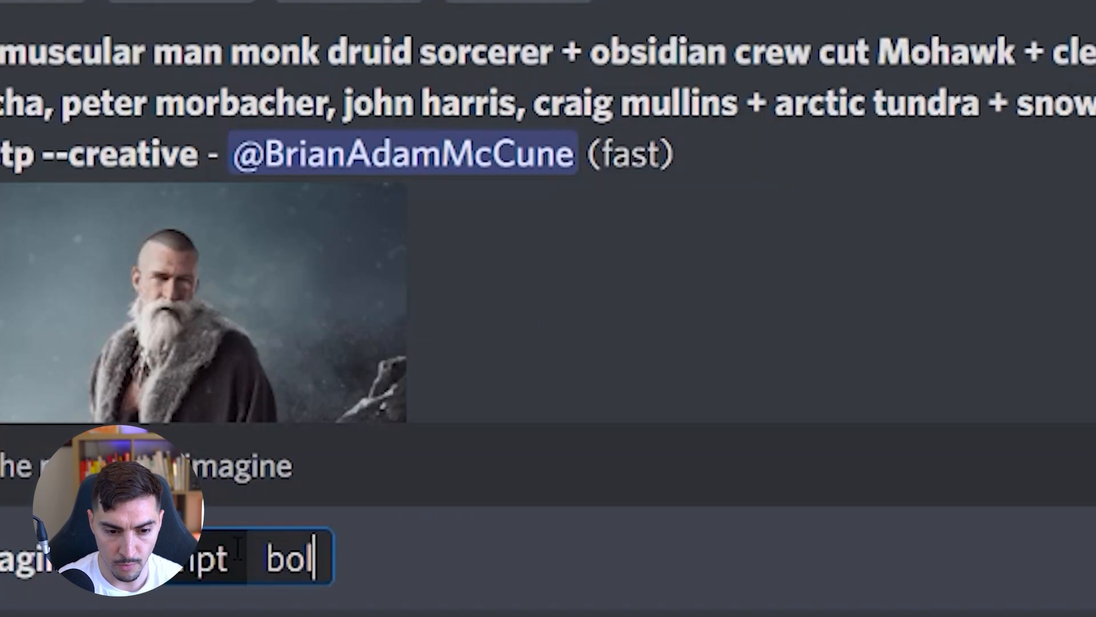
pyautogui.write('d modern lo')
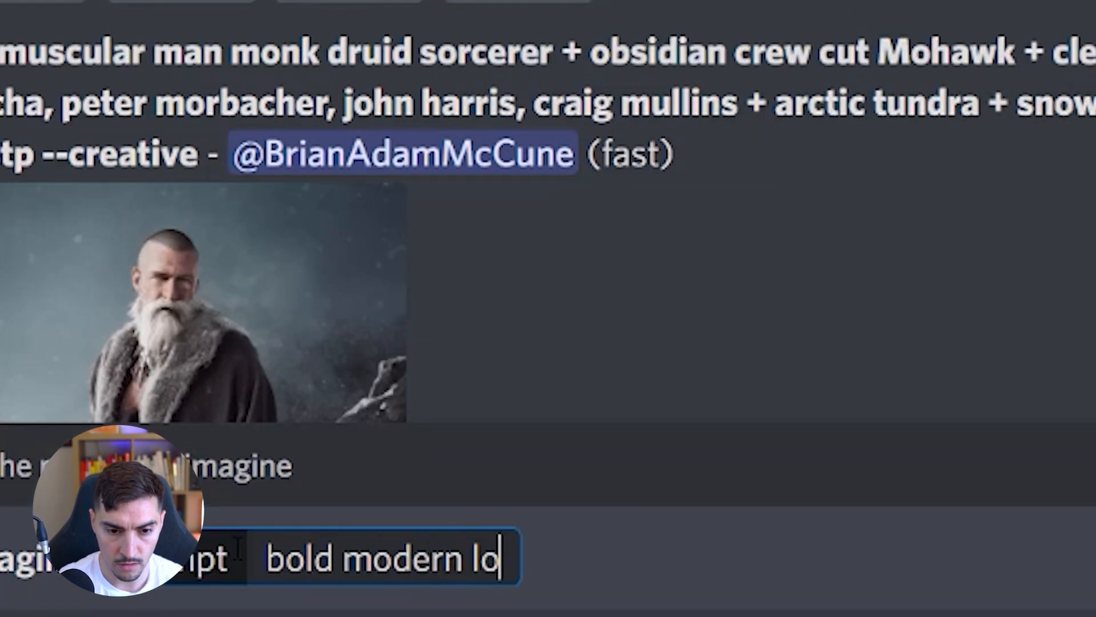
pyautogui.write('go design for trav')
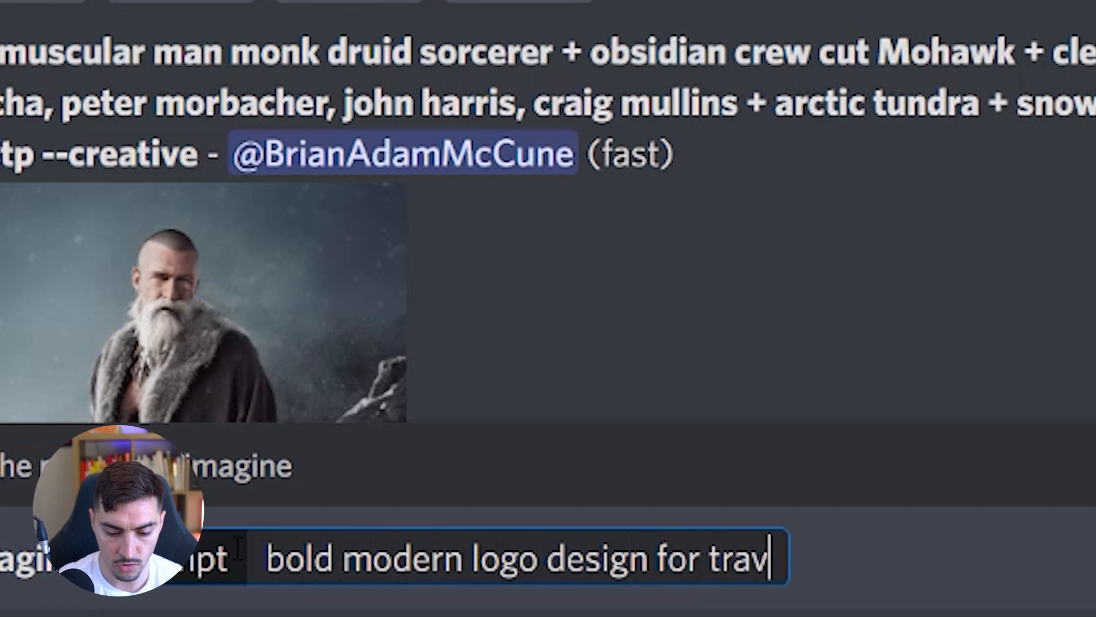
pyautogui.write('el company tropic')
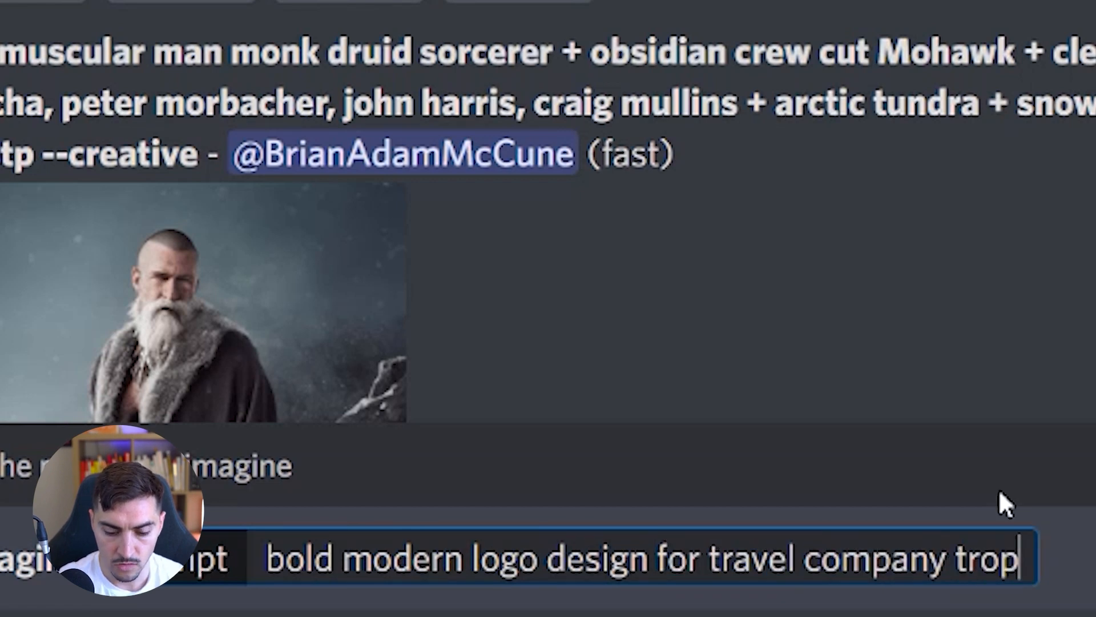
pyautogui.write(' bright colours')
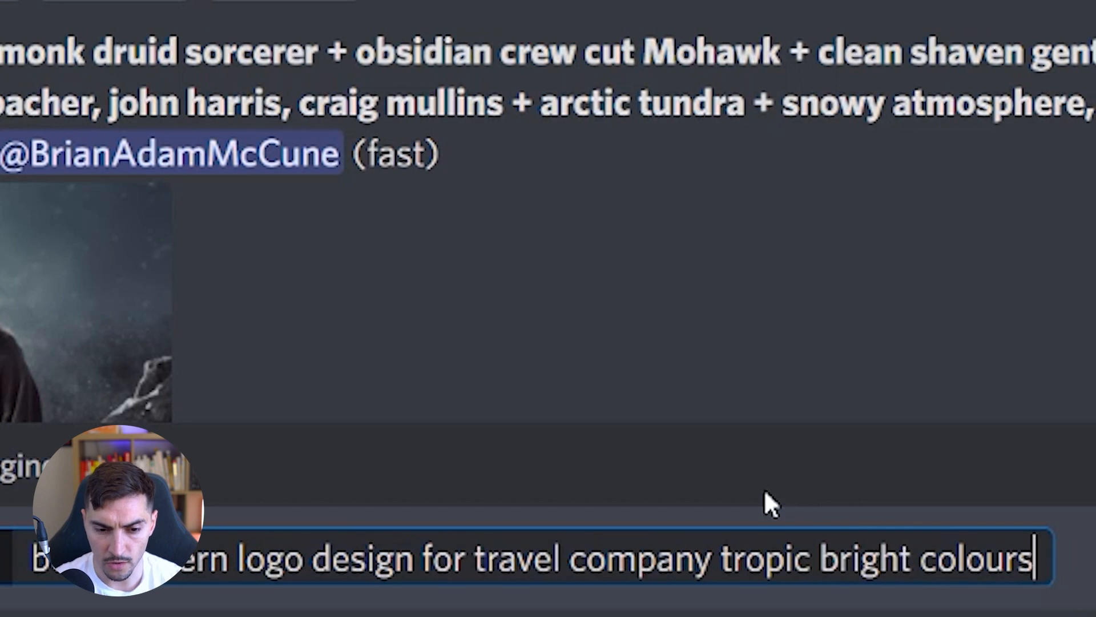
# - Reword the prompt to "bold modern logo mark symbol travel company tropic bright colours + high res" and submit it
pyautogui.moveTo(305, 557); pyautogui.dragTo(412, 557)
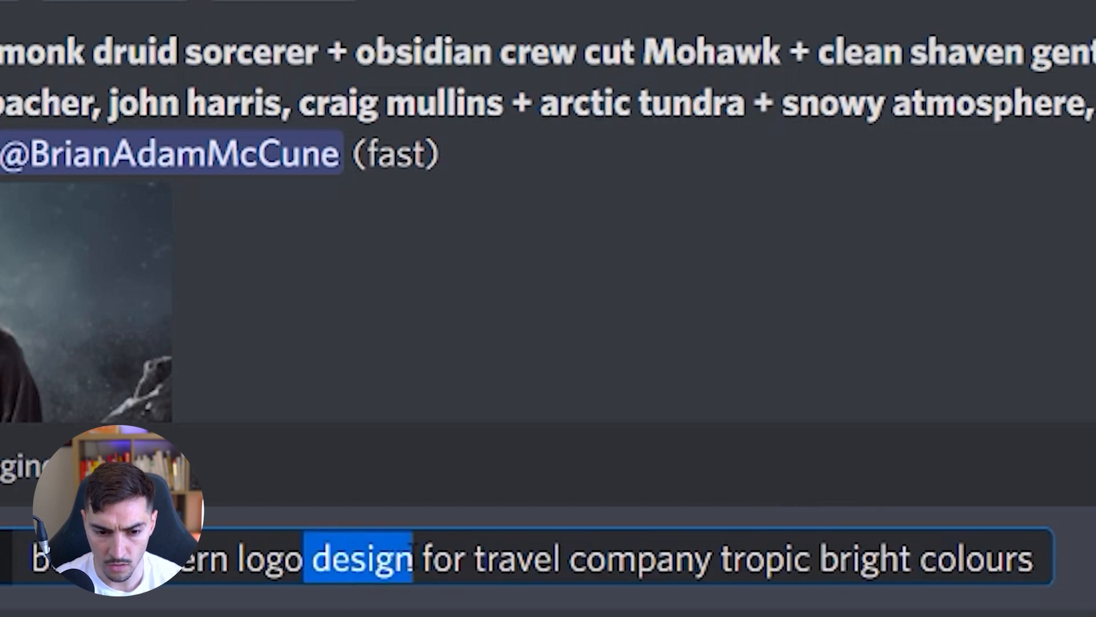
pyautogui.press('BackSpace')
pyautogui.write('mark')
pyautogui.press('BackSpace')
pyautogui.press('BackSpace')
pyautogui.press('BackSpace')
pyautogui.press('BackSpace')
pyautogui.write('mark')
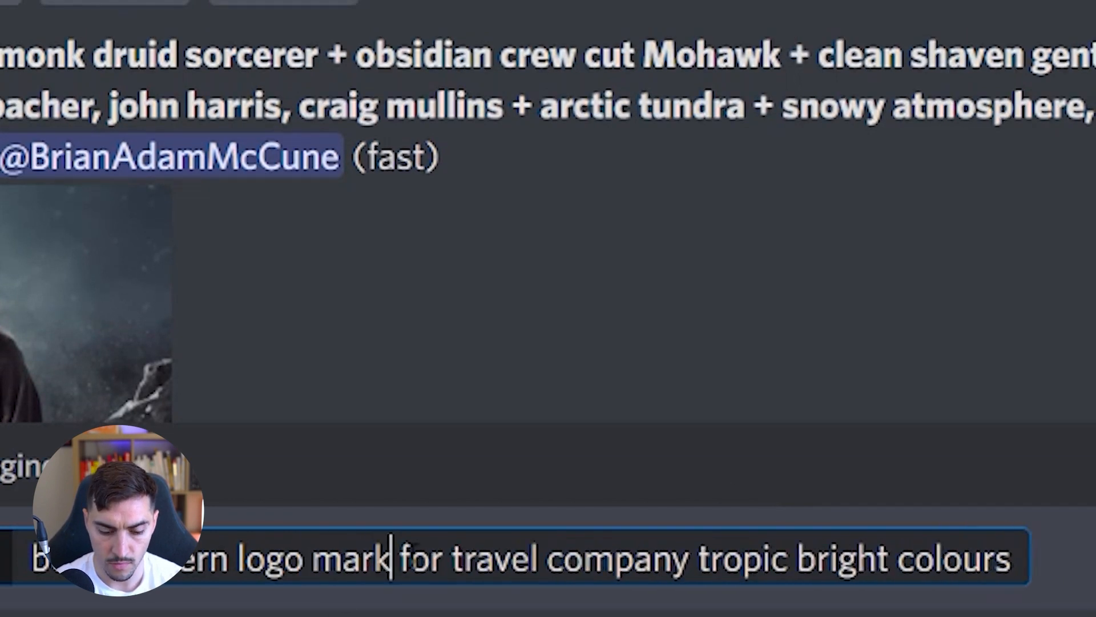
pyautogui.write(' symbol')
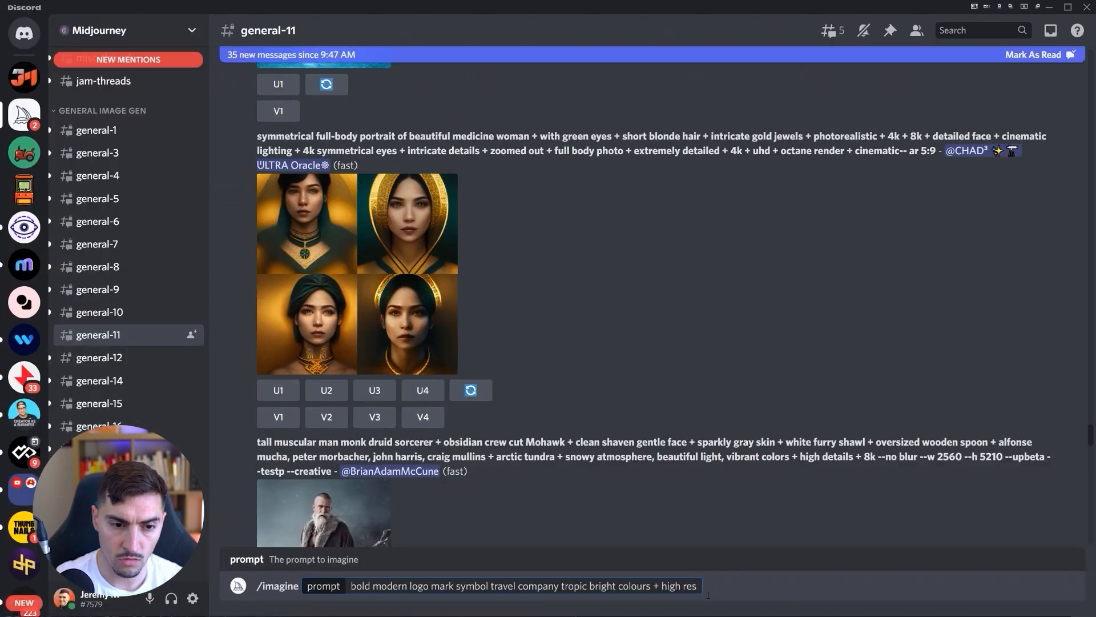
pyautogui.press('Return')
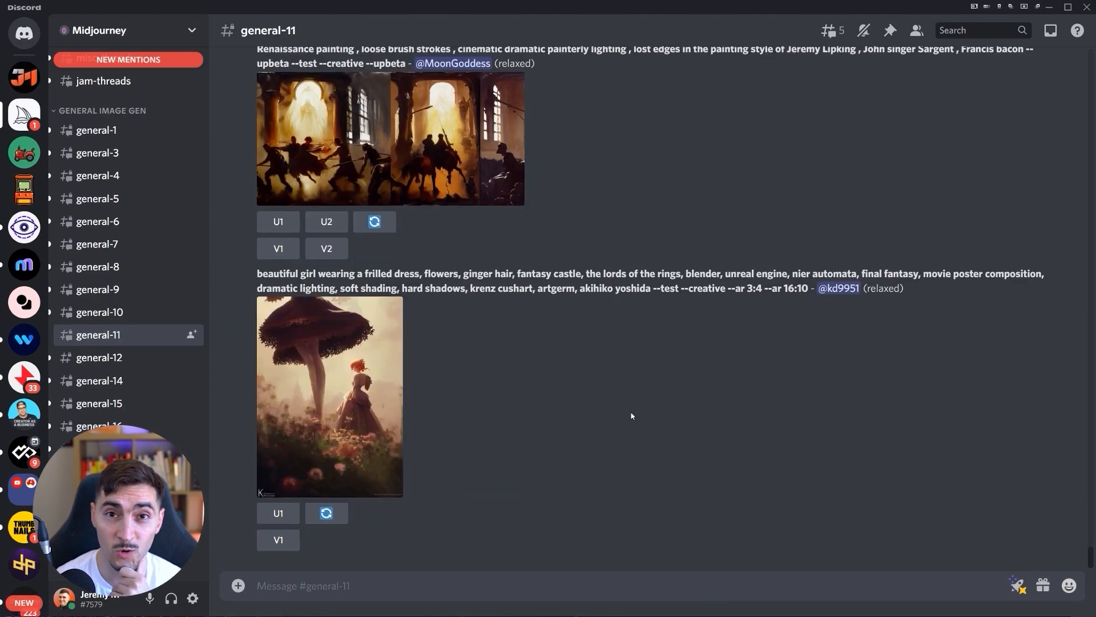
# - Inspect the generated travel logo grid enlarged and create variations of its first logo, the circular wave
pyautogui.scroll(10, 630, 408)
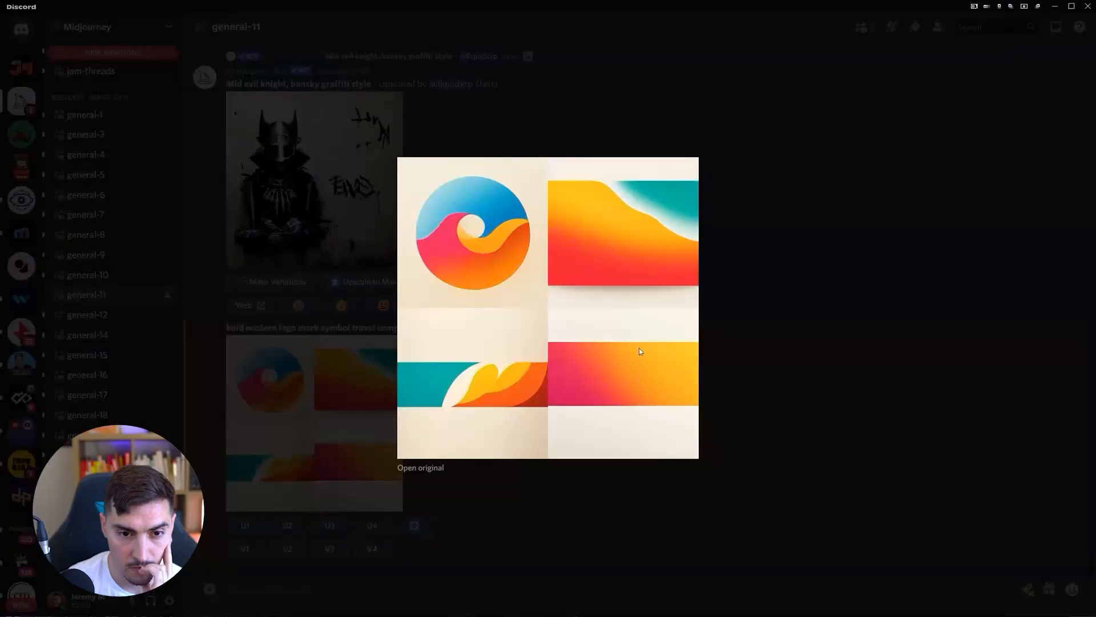
pyautogui.press('Escape')
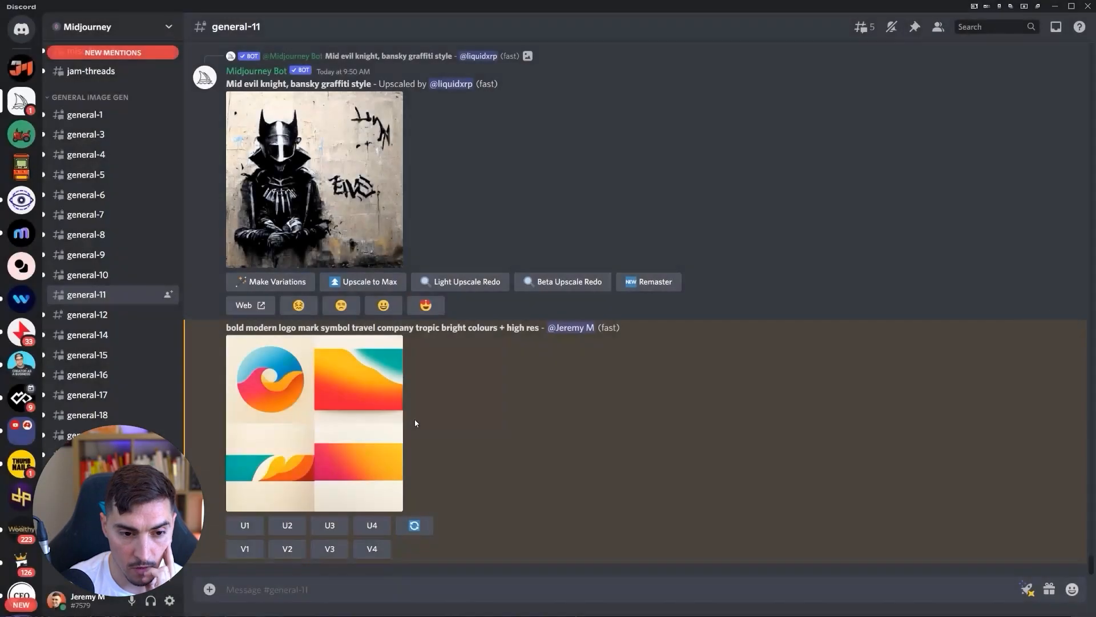
pyautogui.click(409, 419)
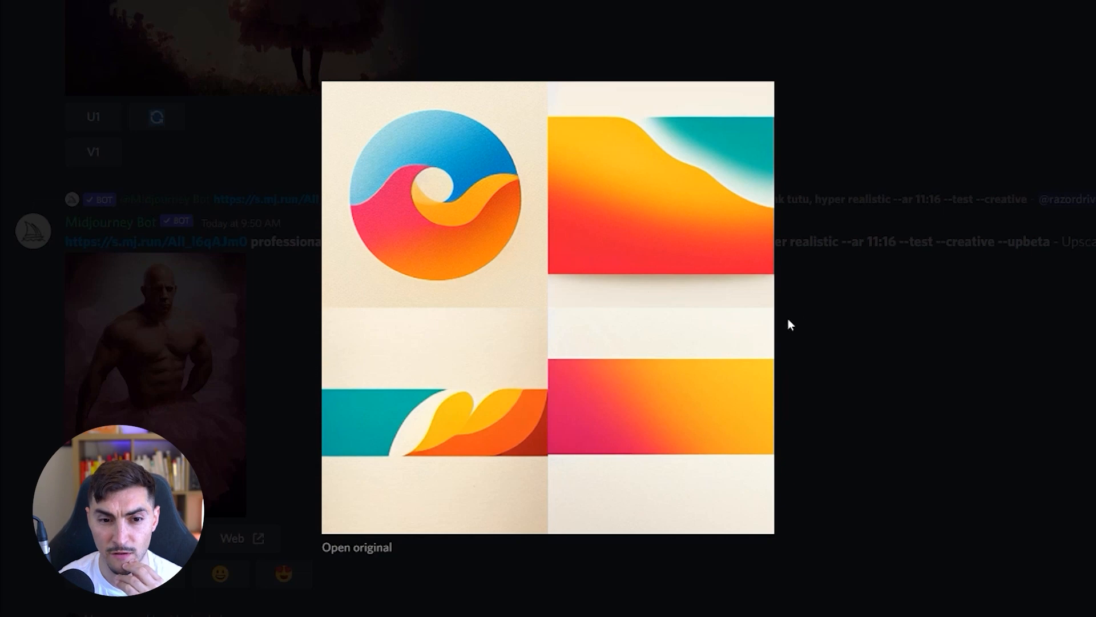
pyautogui.press('Escape')
pyautogui.scroll(10, 590, 355)
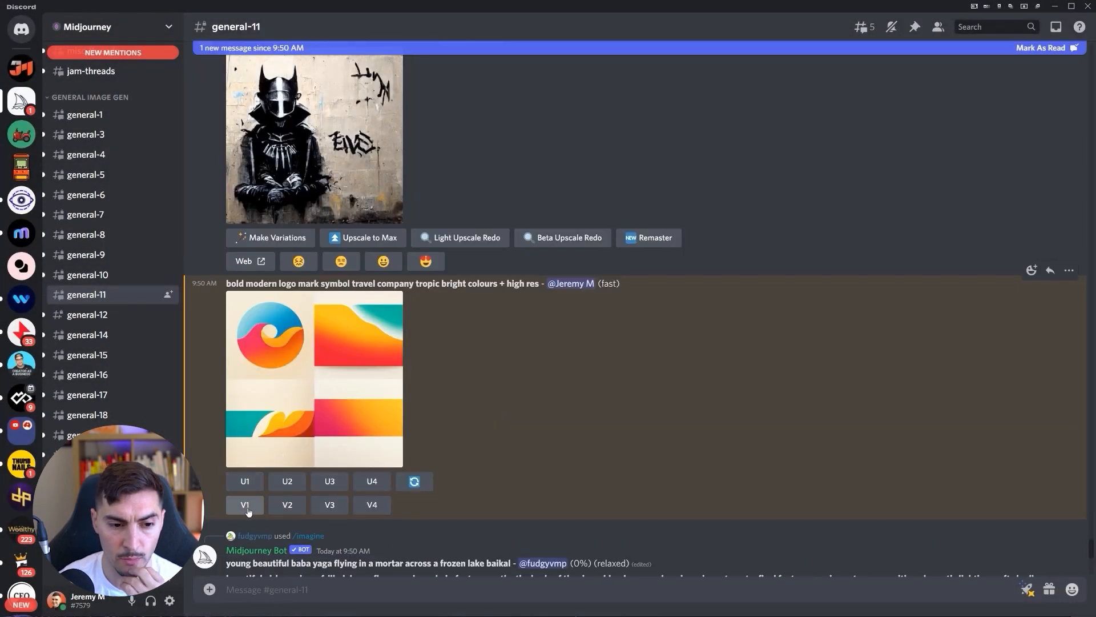
pyautogui.click(245, 505)
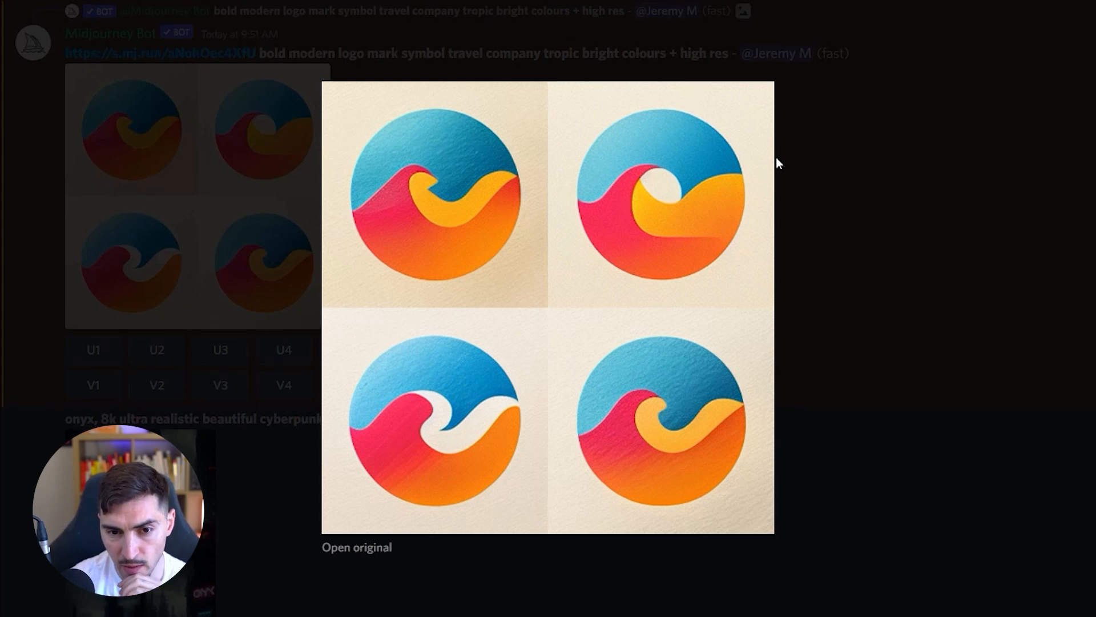
# - Create further variations of the third logo in the circular wave variation grid
pyautogui.click(930, 374)
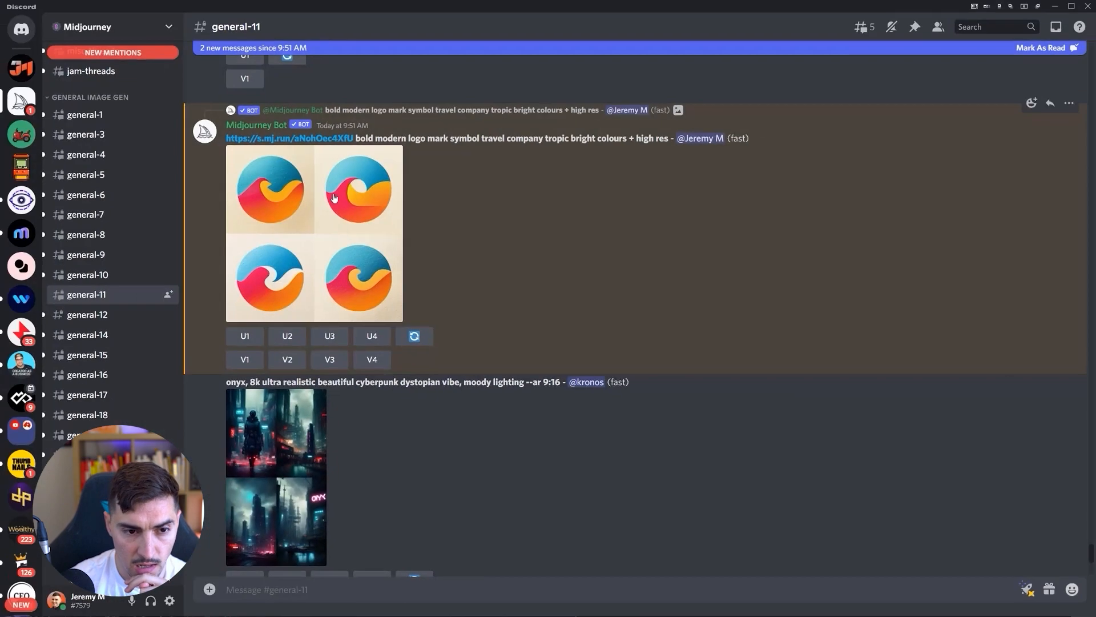
pyautogui.click(335, 360)
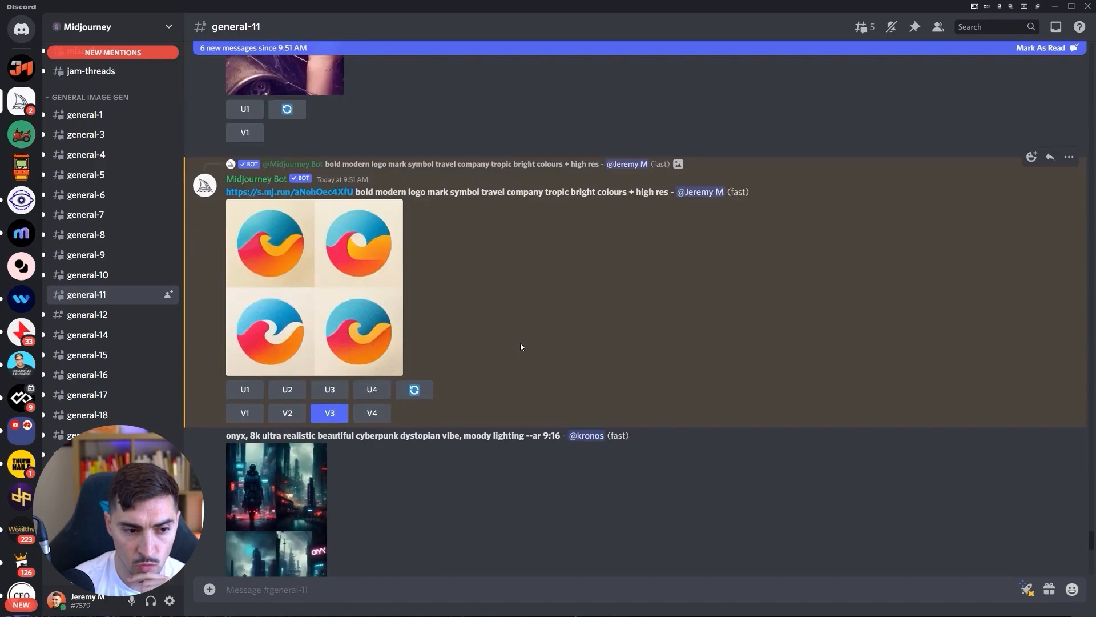
pyautogui.click(325, 403)
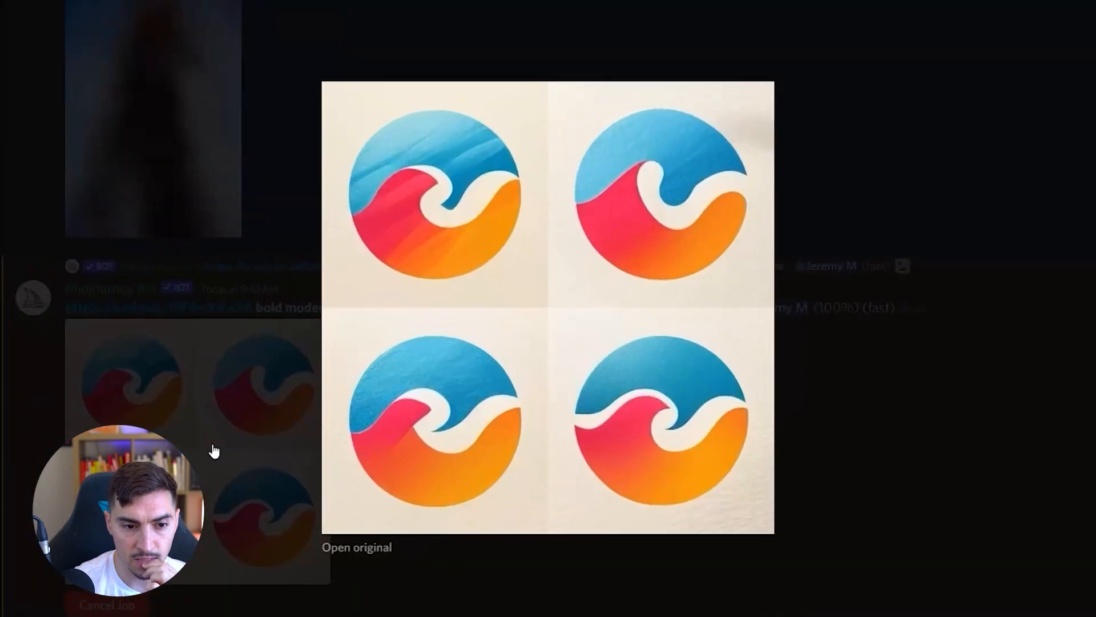
# - Review the newest wave logo grid enlarged and upscale its fourth logo
pyautogui.click(314, 495)
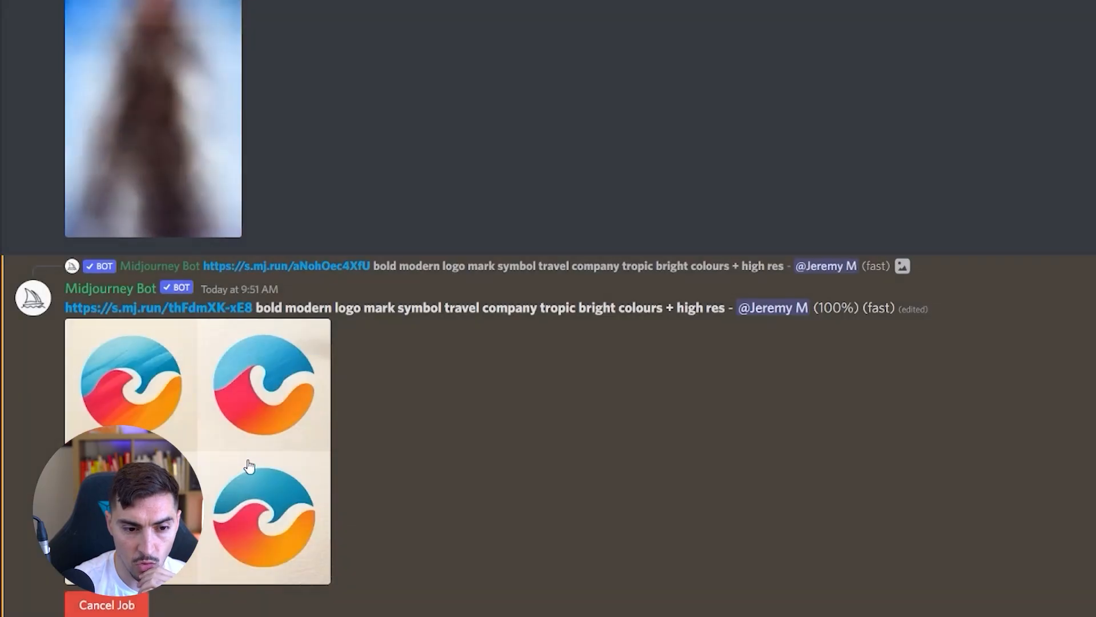
pyautogui.click(275, 499)
pyautogui.click(883, 463)
pyautogui.scroll(-20, 510, 413)
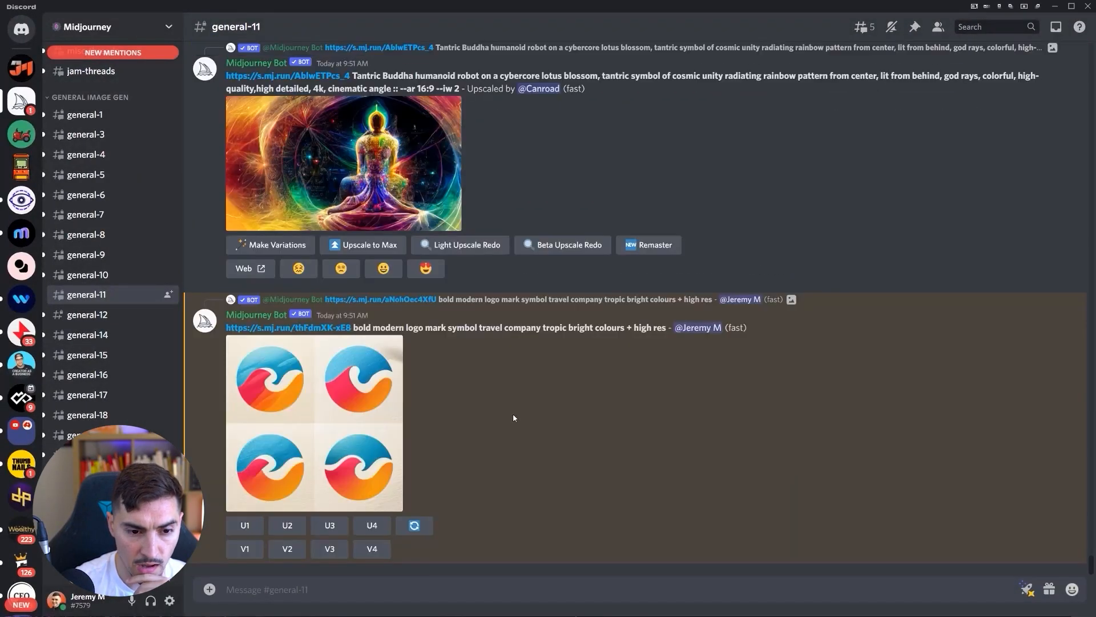
pyautogui.click(371, 525)
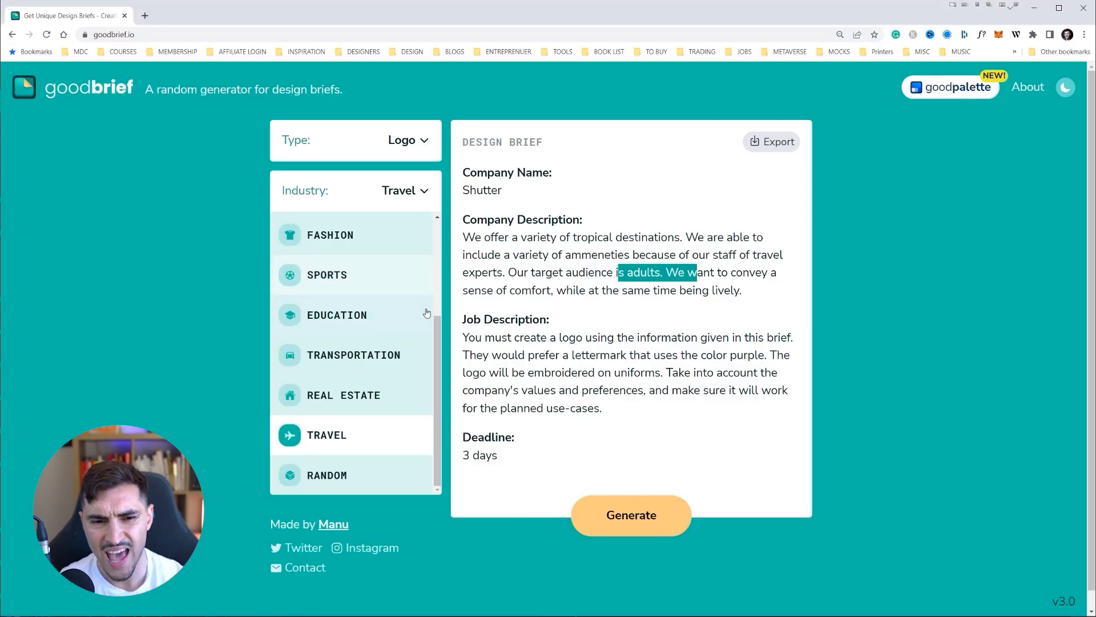
# - Set the Goodbrief industry to Entertainment and generate a new logo design brief
pyautogui.scroll(3, 425, 311)
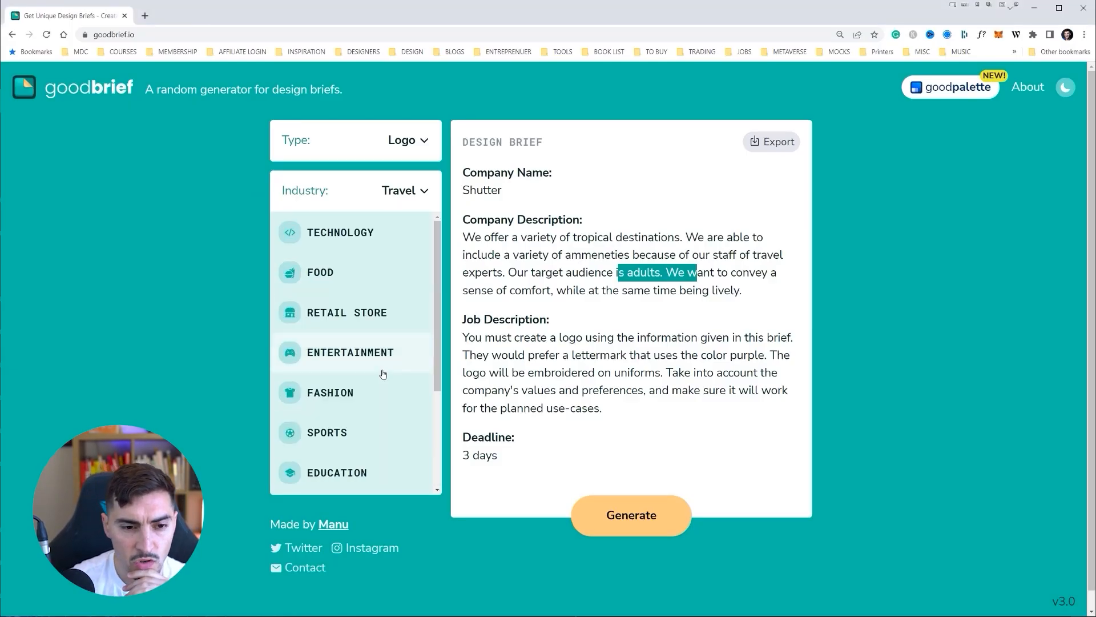
pyautogui.click(384, 370)
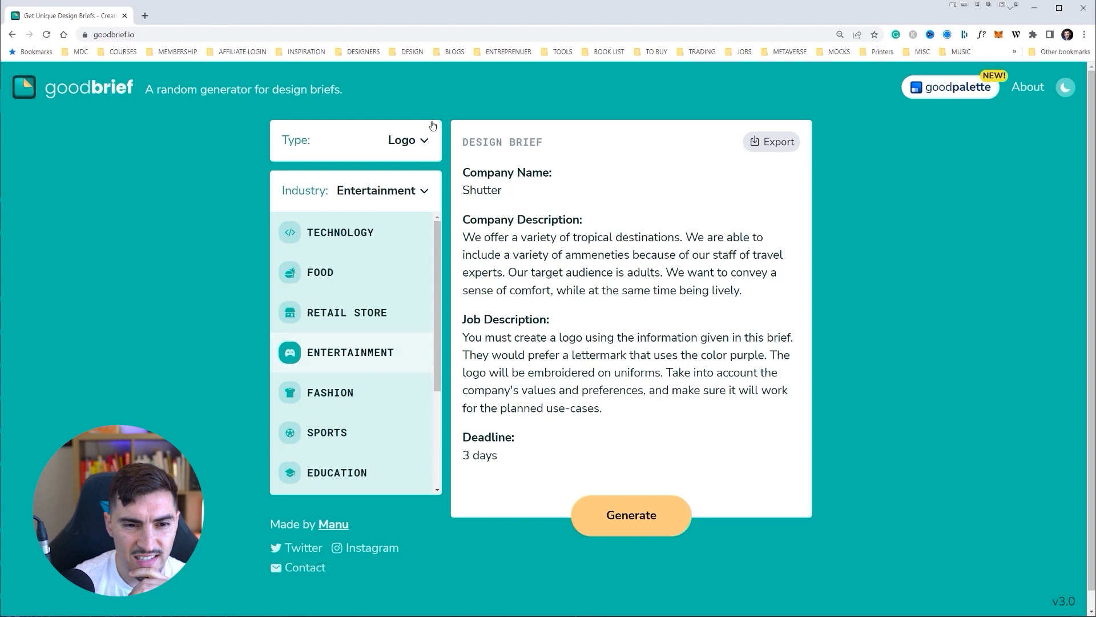
pyautogui.click(651, 510)
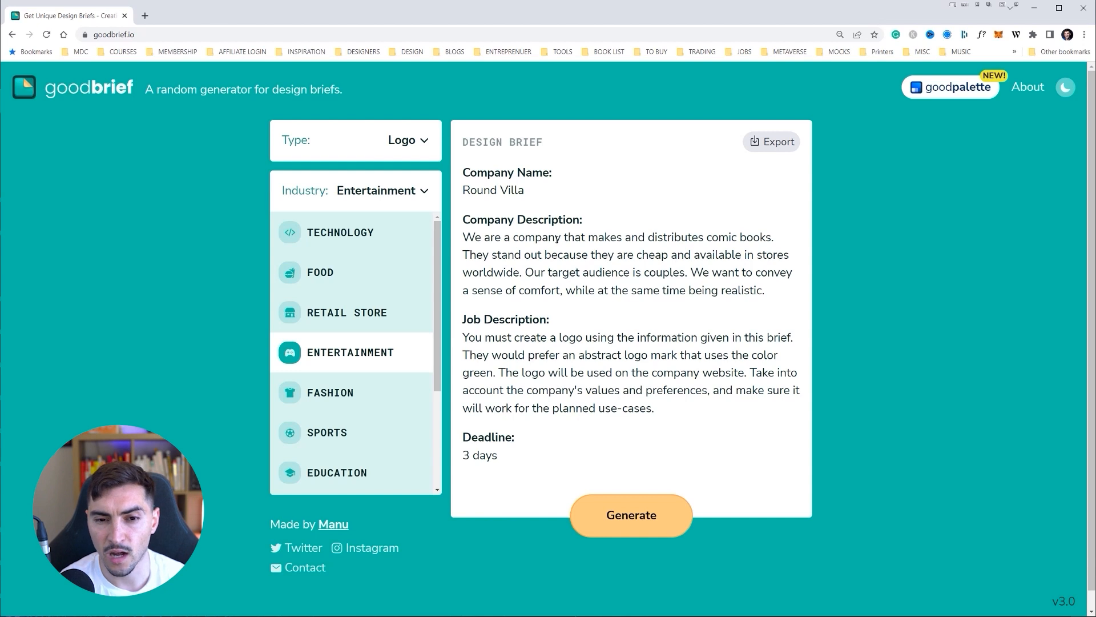
# - Read the company description in the entertainment brief and return to Discord
pyautogui.moveTo(549, 239); pyautogui.dragTo(712, 240)
pyautogui.click(753, 244)
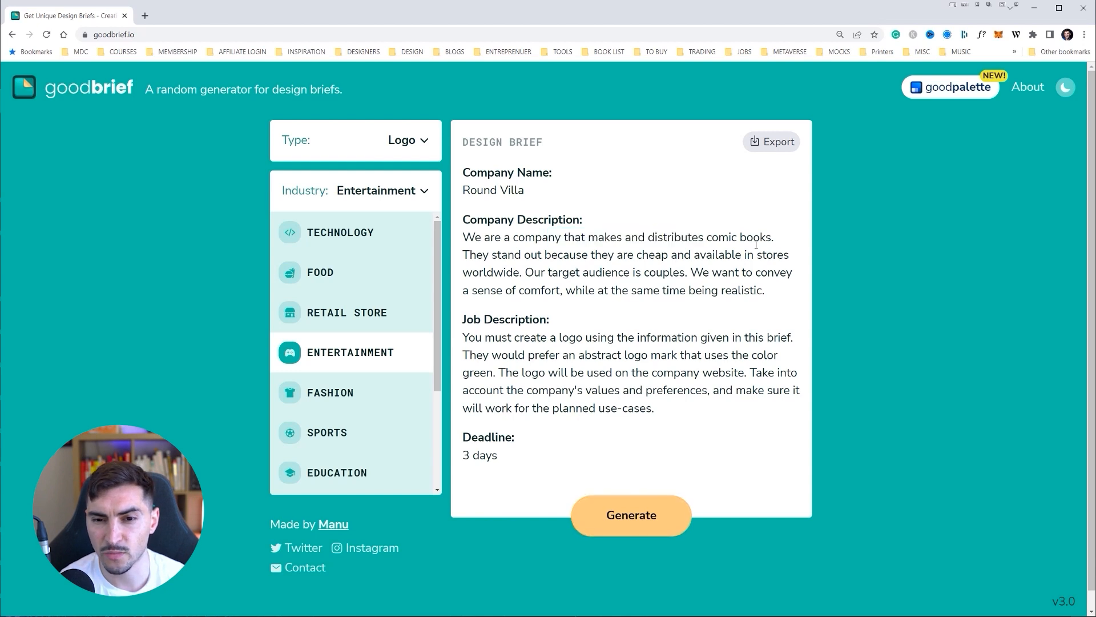
pyautogui.click(1035, 10)
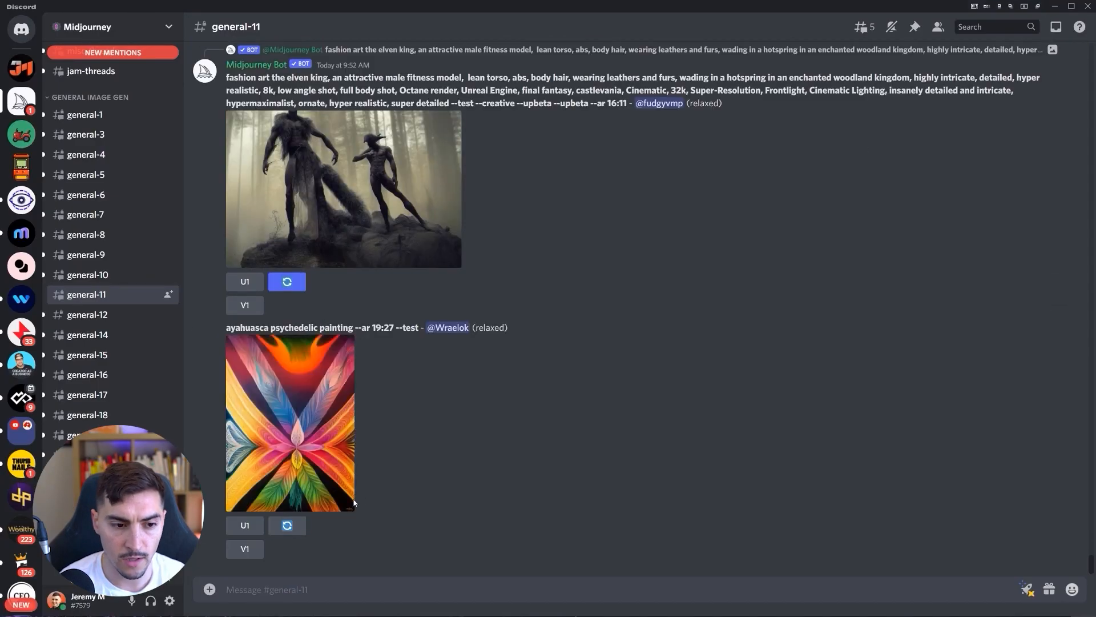
# - Submit the /imagine prompt "Logo type mark for company called round villa comic books, 4k, fun retro, typography creative symbol, paper high res"
pyautogui.click(280, 583)
pyautogui.write('/imagine')
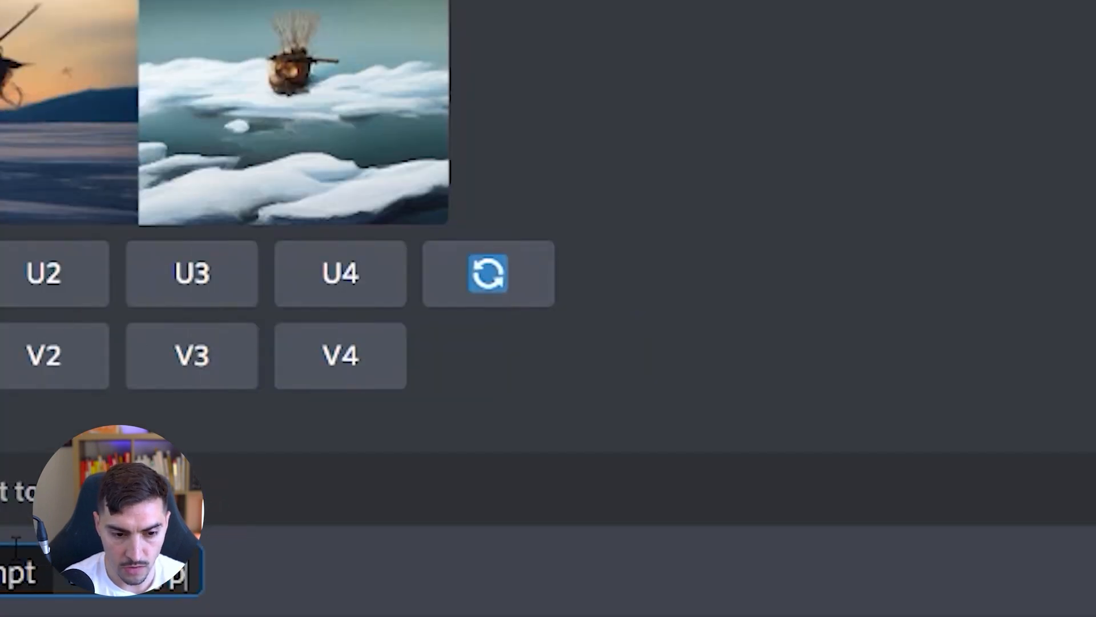
pyautogui.write('e mark for company ')
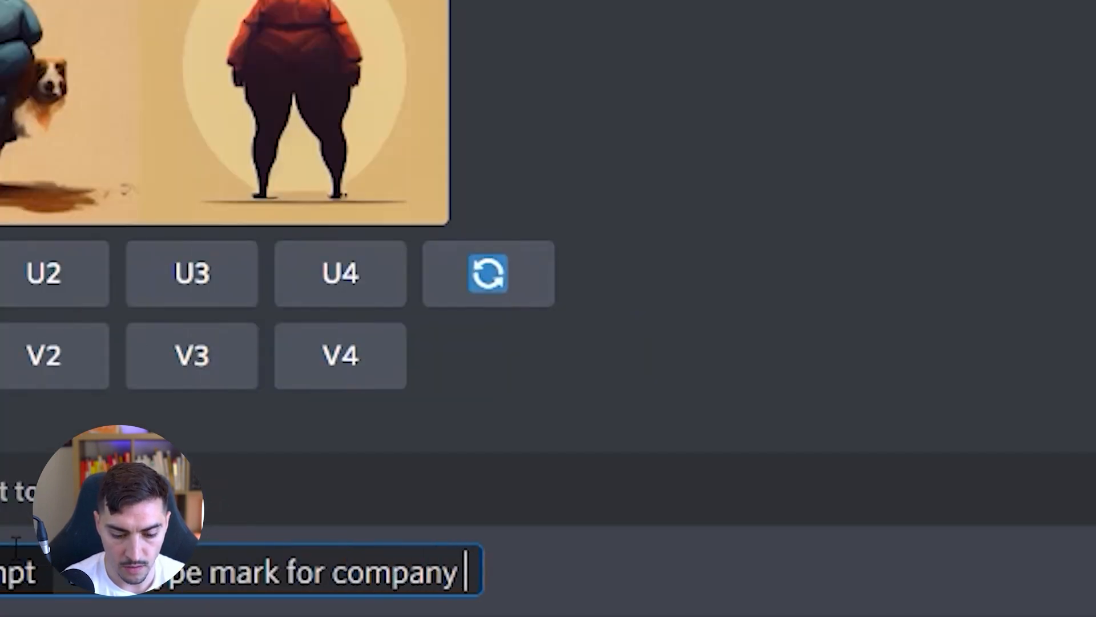
pyautogui.write('called round vill')
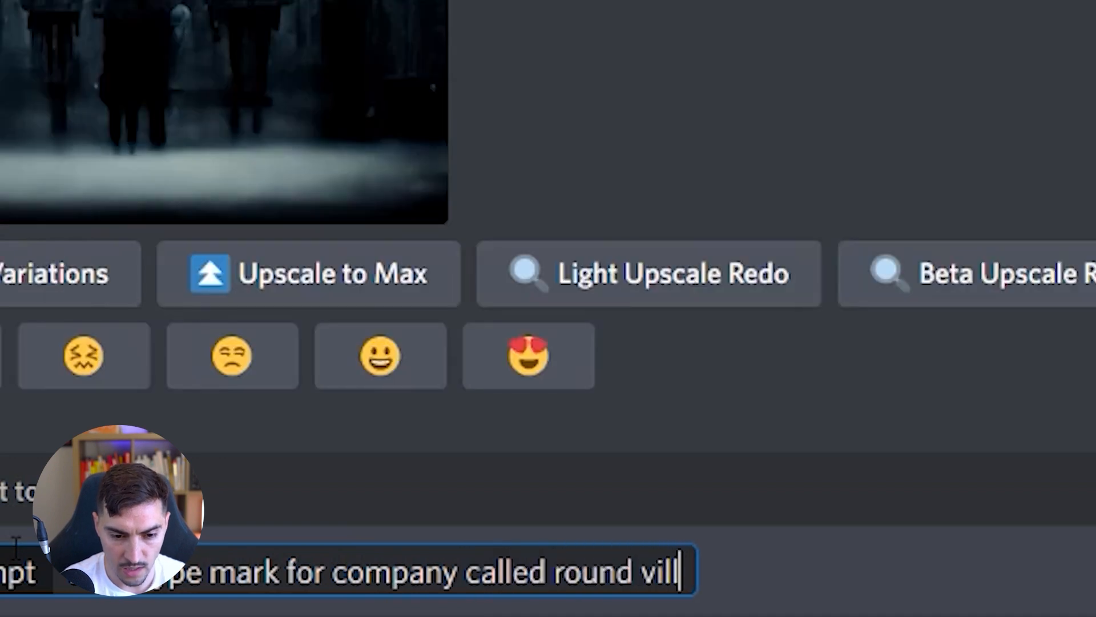
pyautogui.write('a comic books, 4k,')
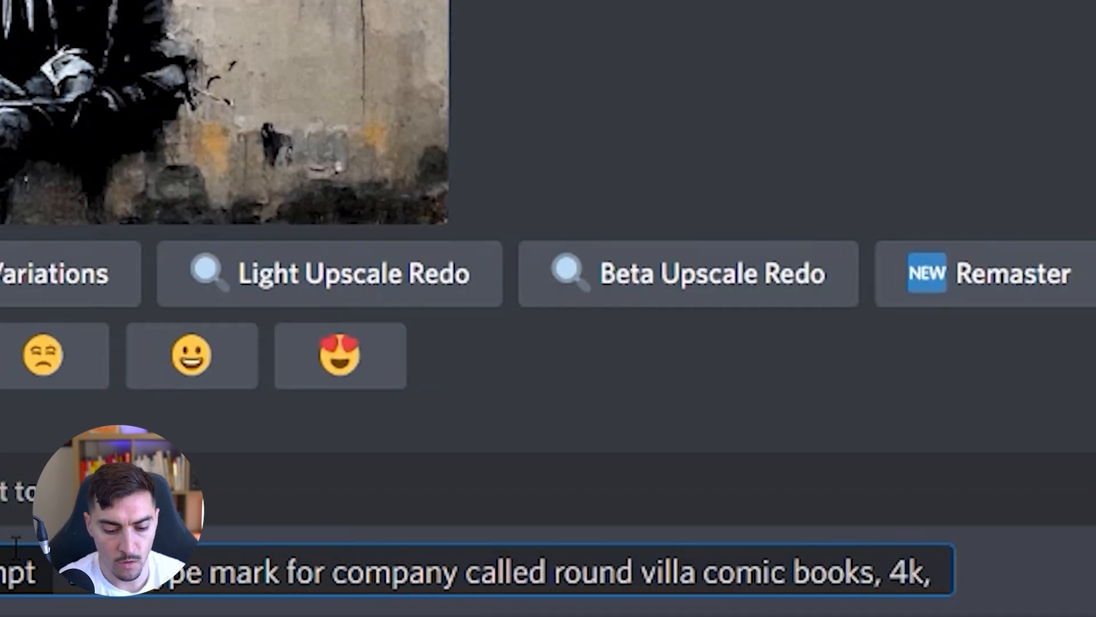
pyautogui.write(' fun retro')
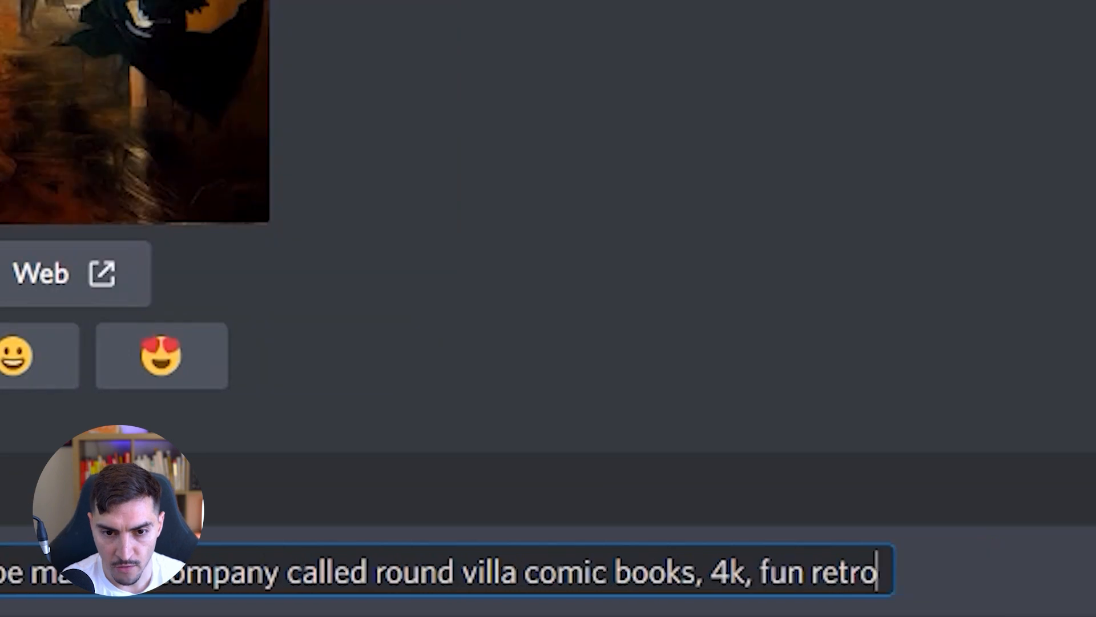
pyautogui.write(', ytpogarph')
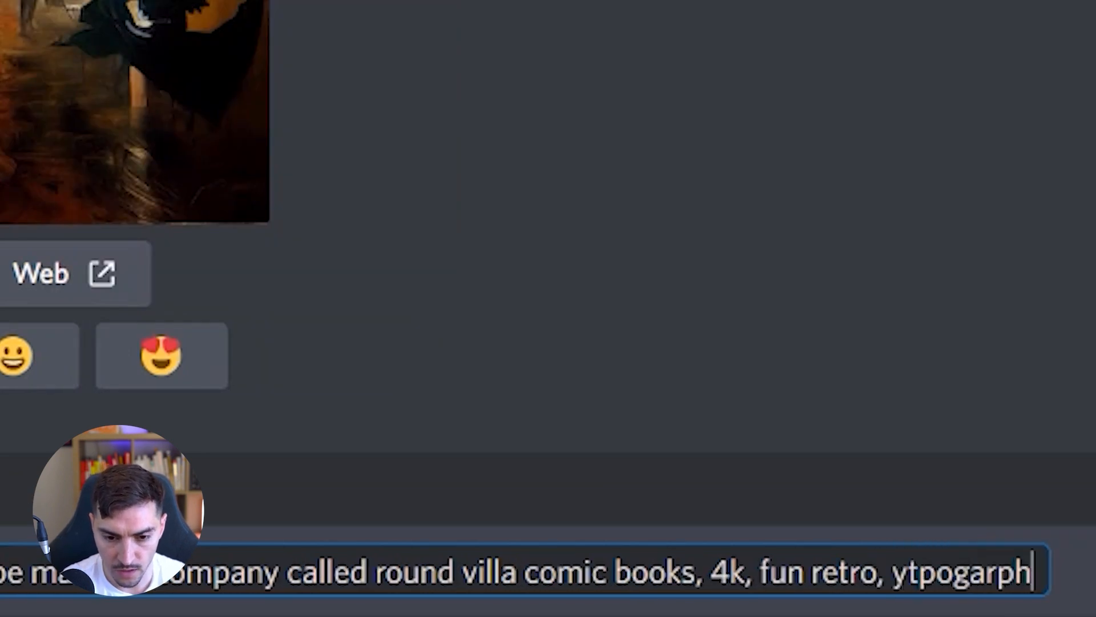
pyautogui.press('BackSpace')
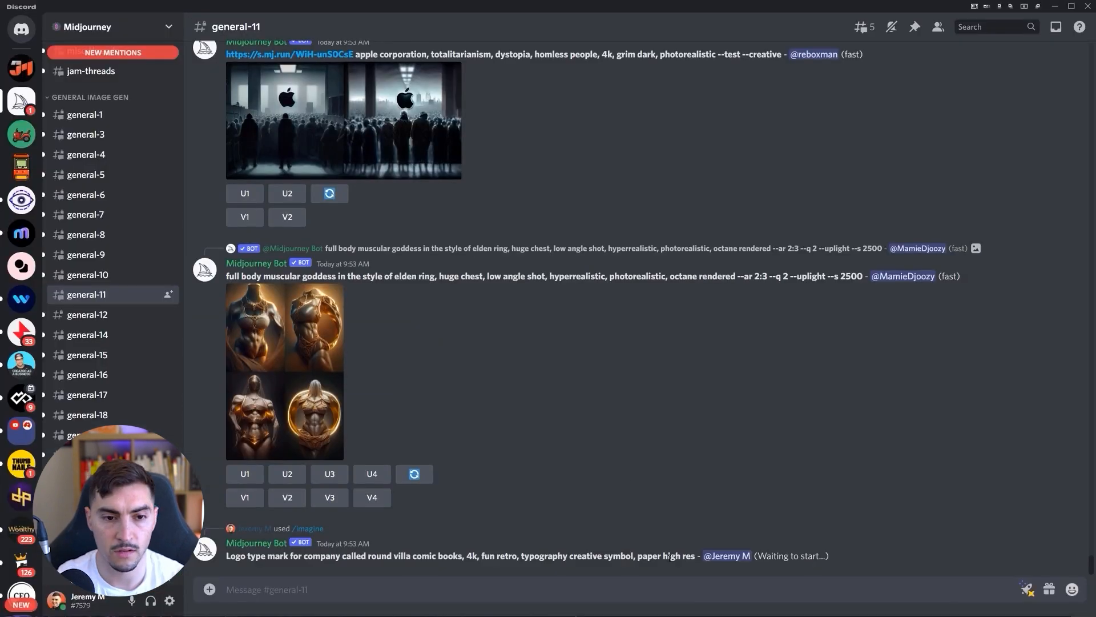
# - Find the upscaled travel wave logo with the palm leaves, enlarge it and save the image
pyautogui.scroll(8, 629, 343)
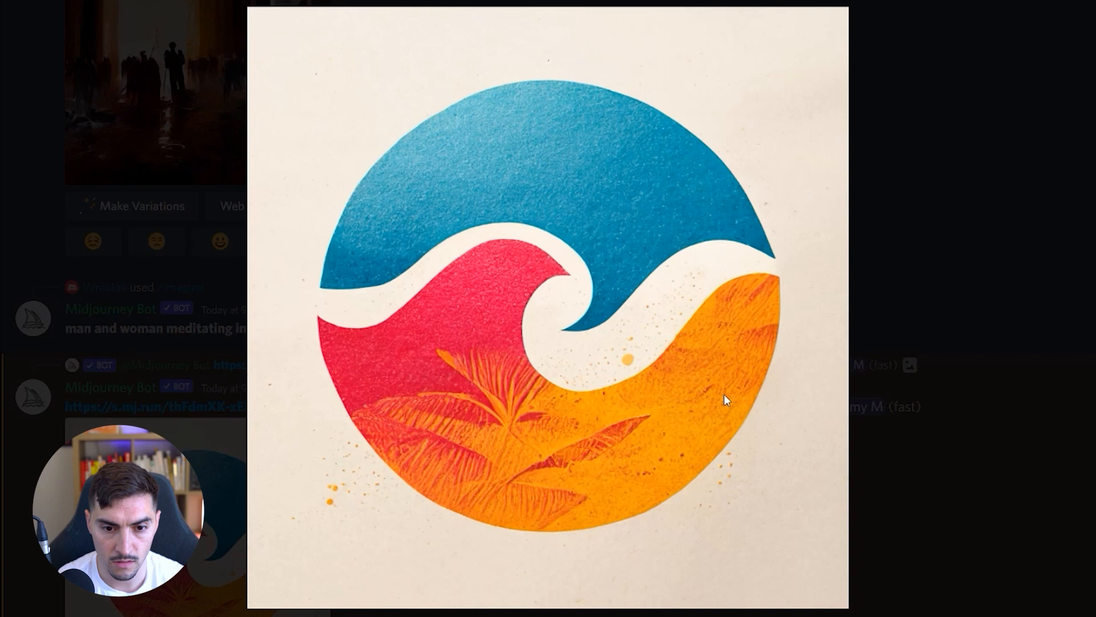
pyautogui.rightClick(556, 241)
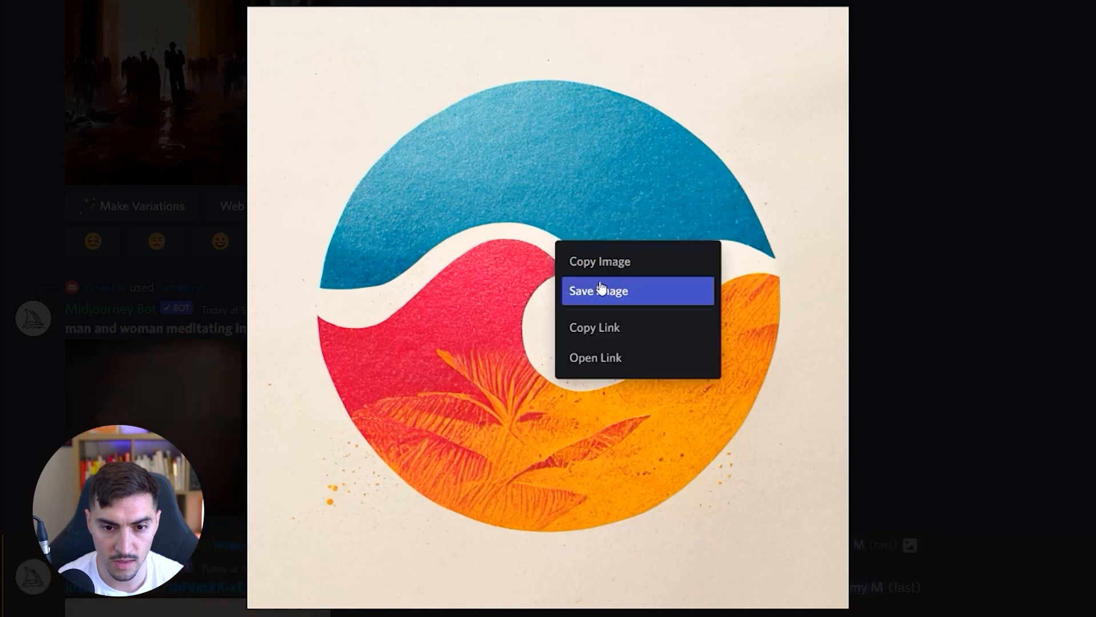
pyautogui.click(600, 260)
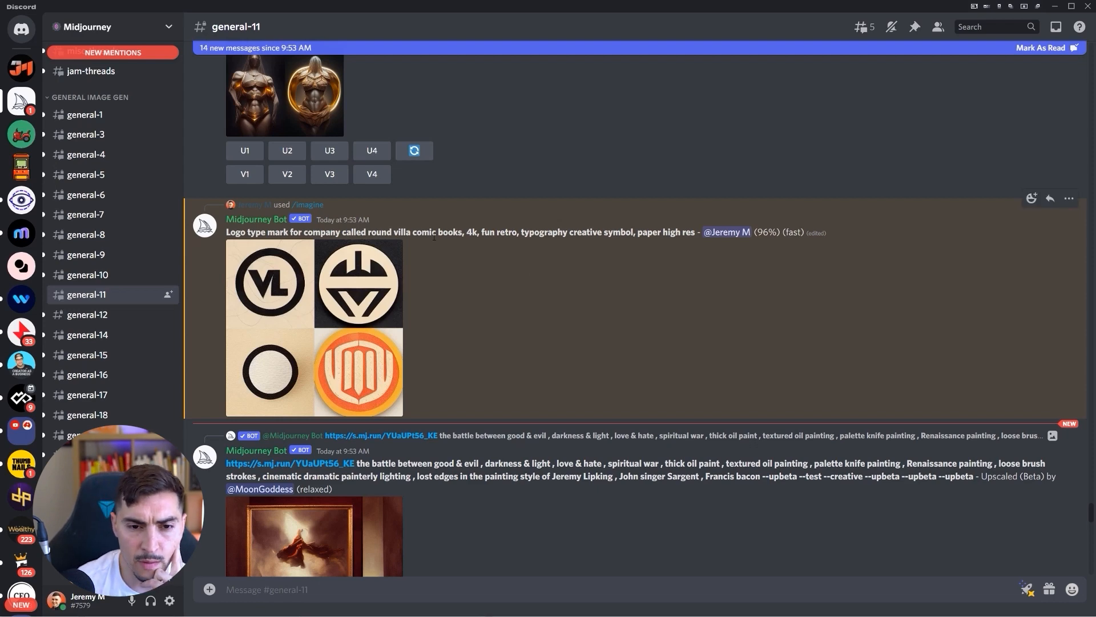
# - Find the finished round villa comic books logo grid and enlarge it to examine its four designs
pyautogui.moveTo(587, 233); pyautogui.dragTo(681, 233)
pyautogui.click(639, 234)
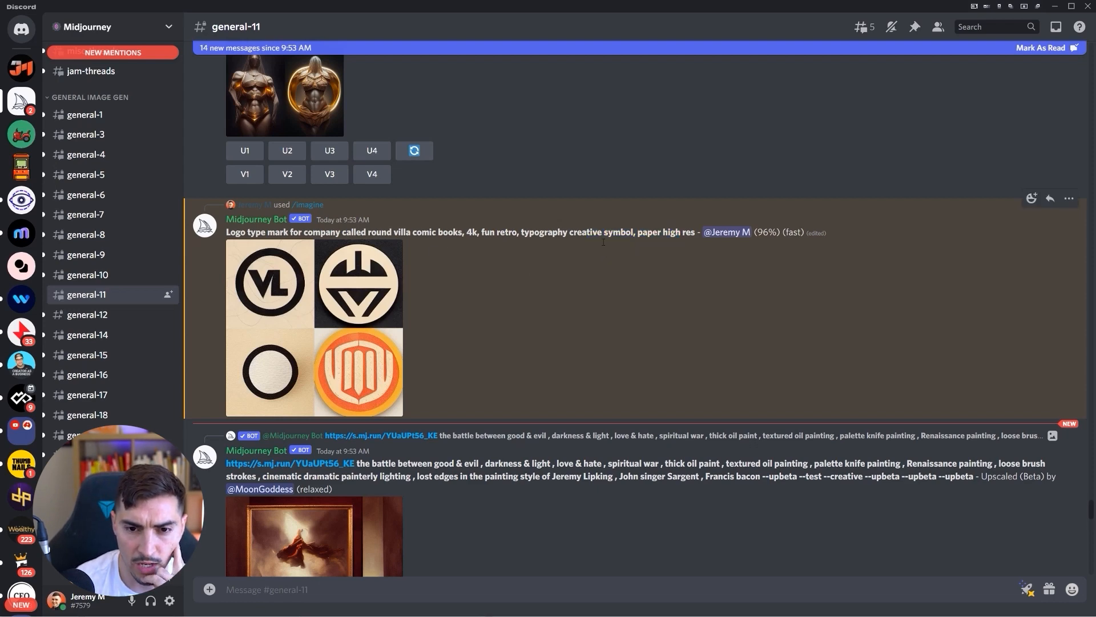
pyautogui.moveTo(607, 234); pyautogui.dragTo(661, 234)
pyautogui.scroll(-15, 676, 341)
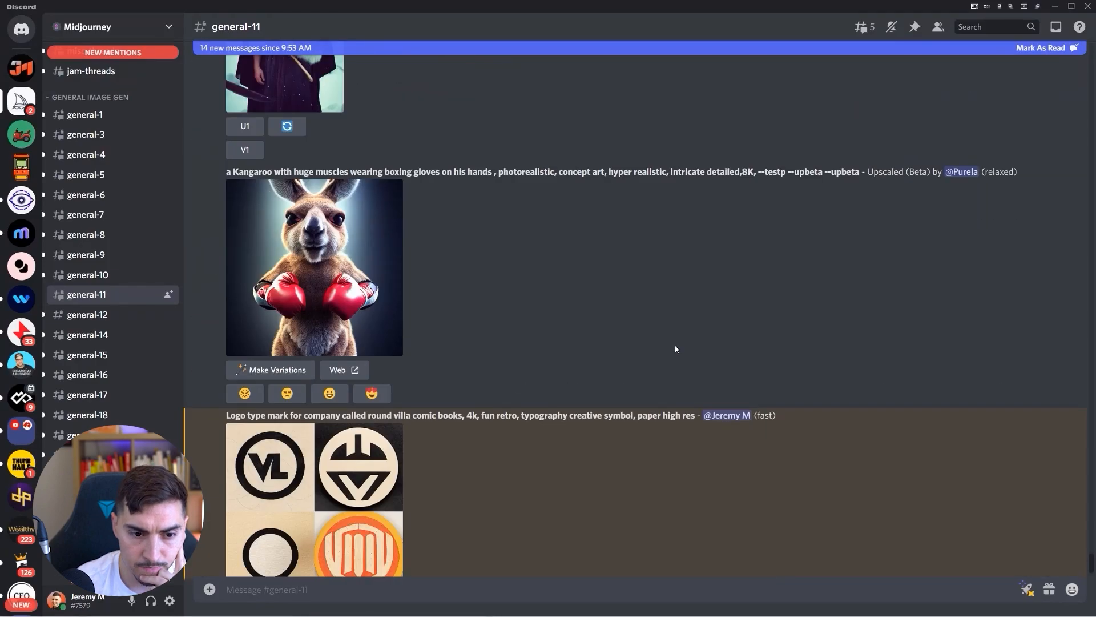
pyautogui.scroll(-1, 676, 349)
pyautogui.click(335, 426)
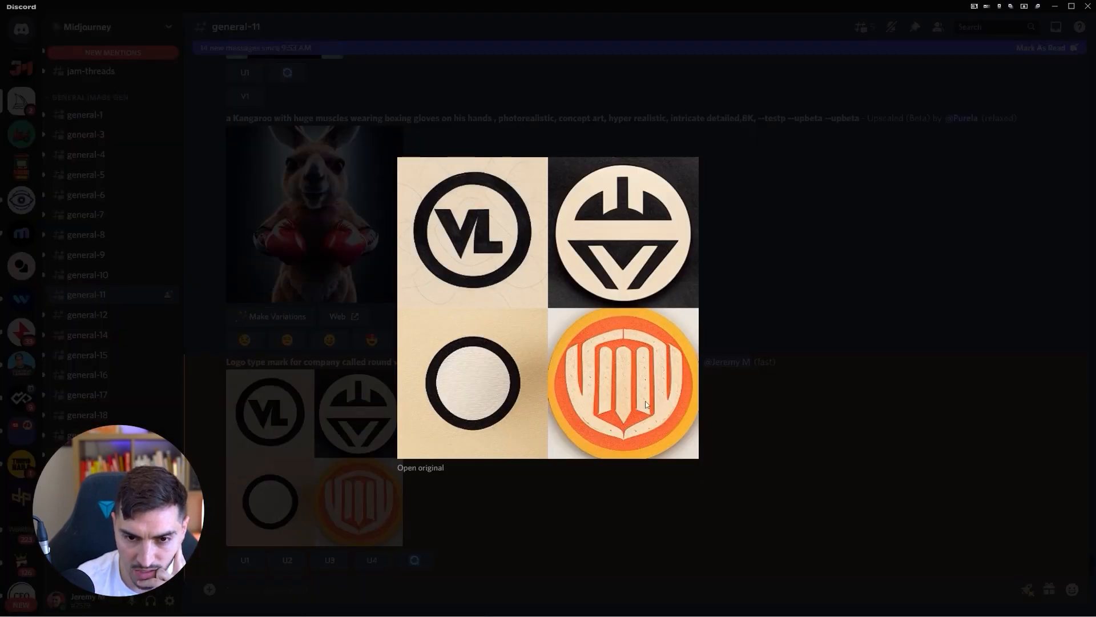
pyautogui.click(483, 540)
# - Generate variations of the third round villa comic books logo and view the resulting circle grid enlarged
pyautogui.scroll(-2, 539, 491)
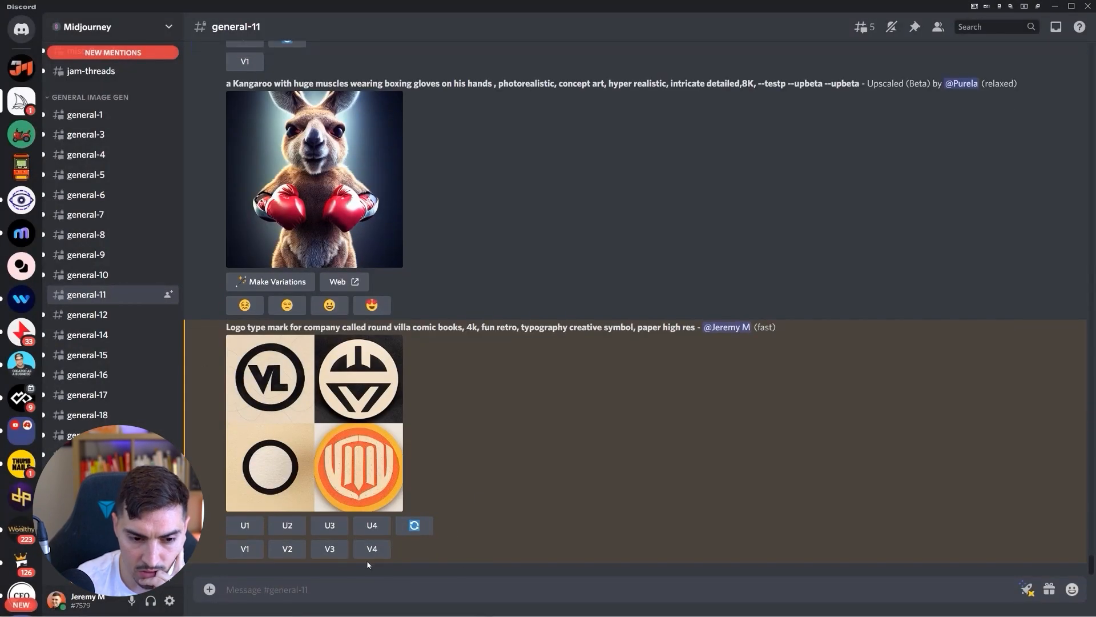
pyautogui.click(330, 549)
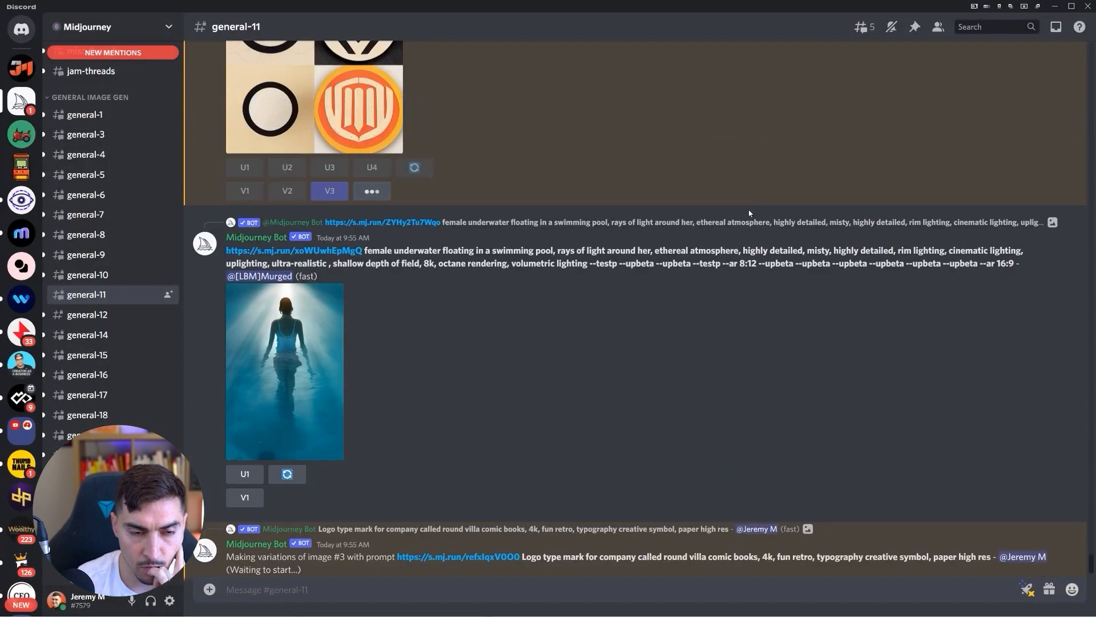
pyautogui.scroll(4, 750, 213)
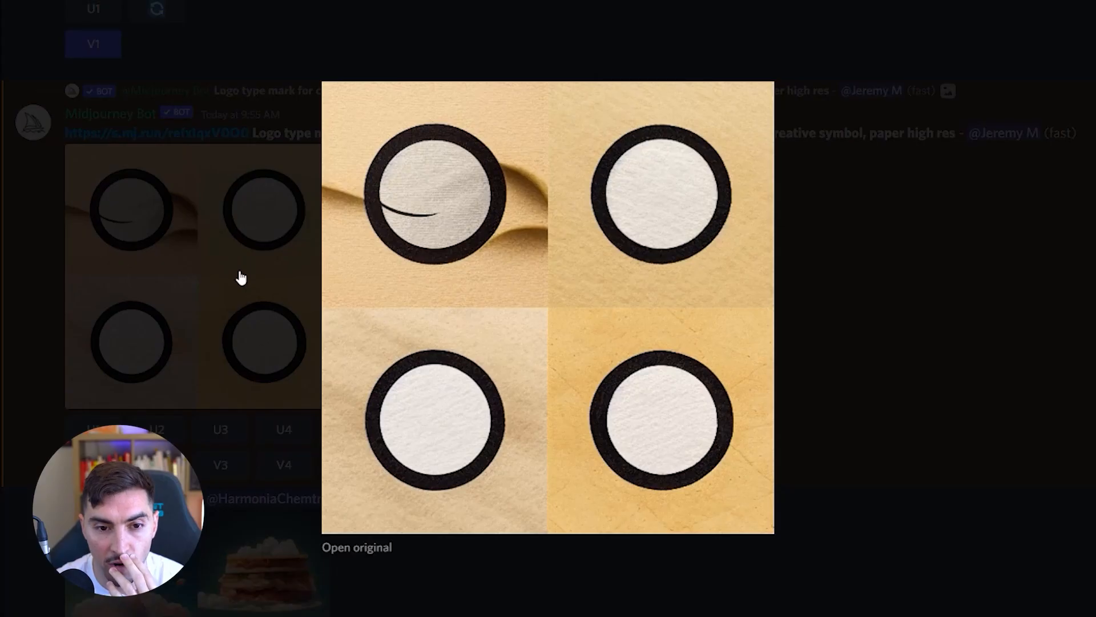
pyautogui.click(846, 318)
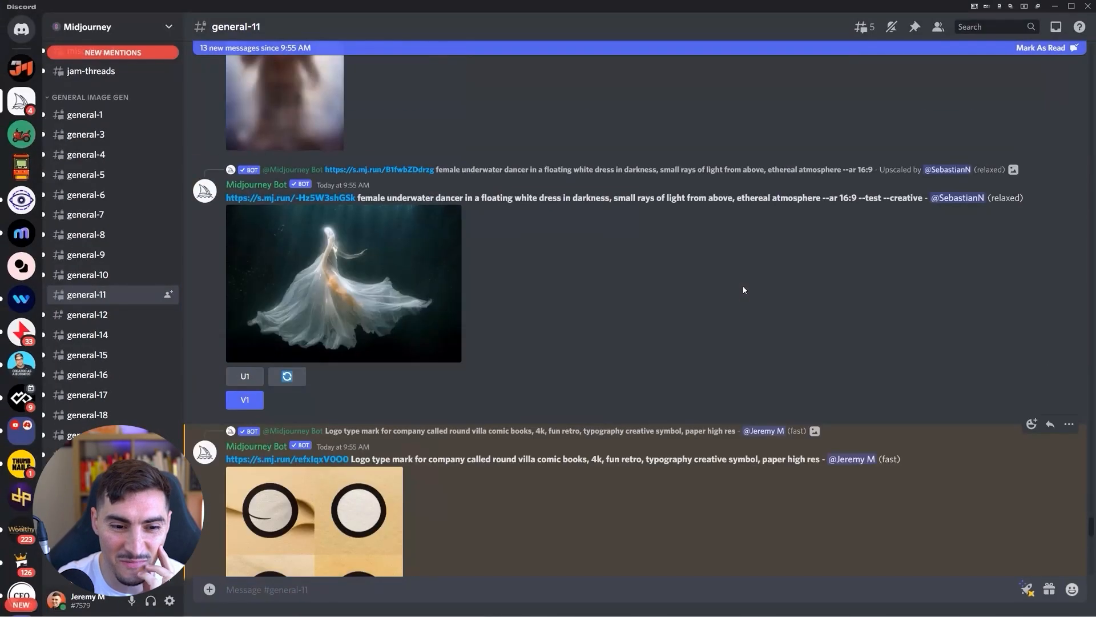
# - Inspect the orange badge variation grid enlarged and generate variations of its fourth logo
pyautogui.scroll(-10, 743, 284)
pyautogui.scroll(10, 753, 238)
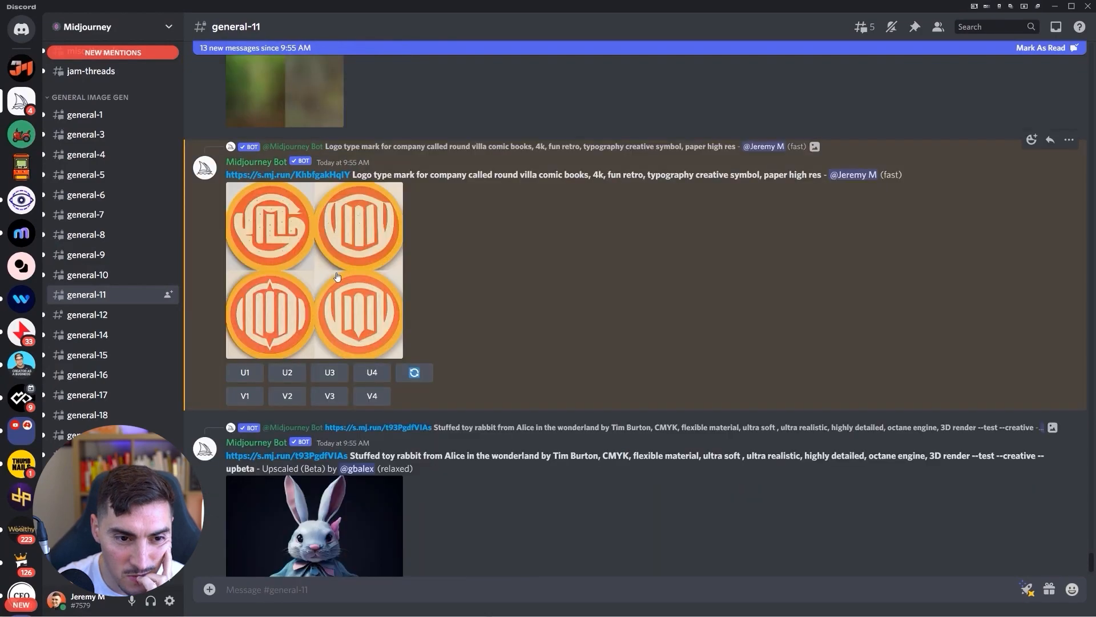
pyautogui.click(365, 268)
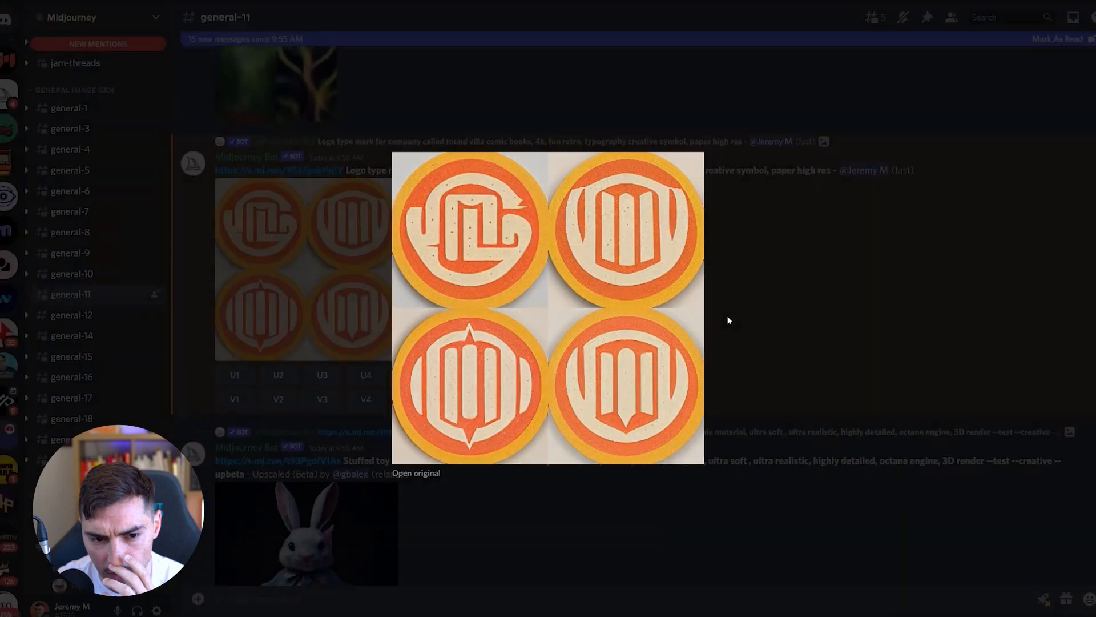
pyautogui.click(728, 321)
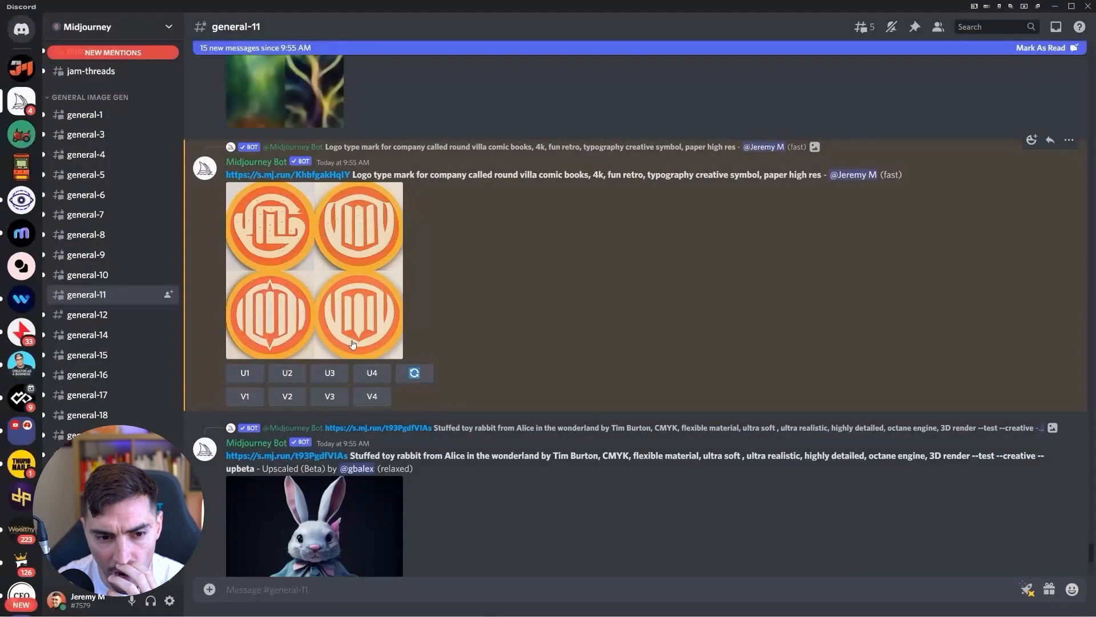
pyautogui.click(372, 397)
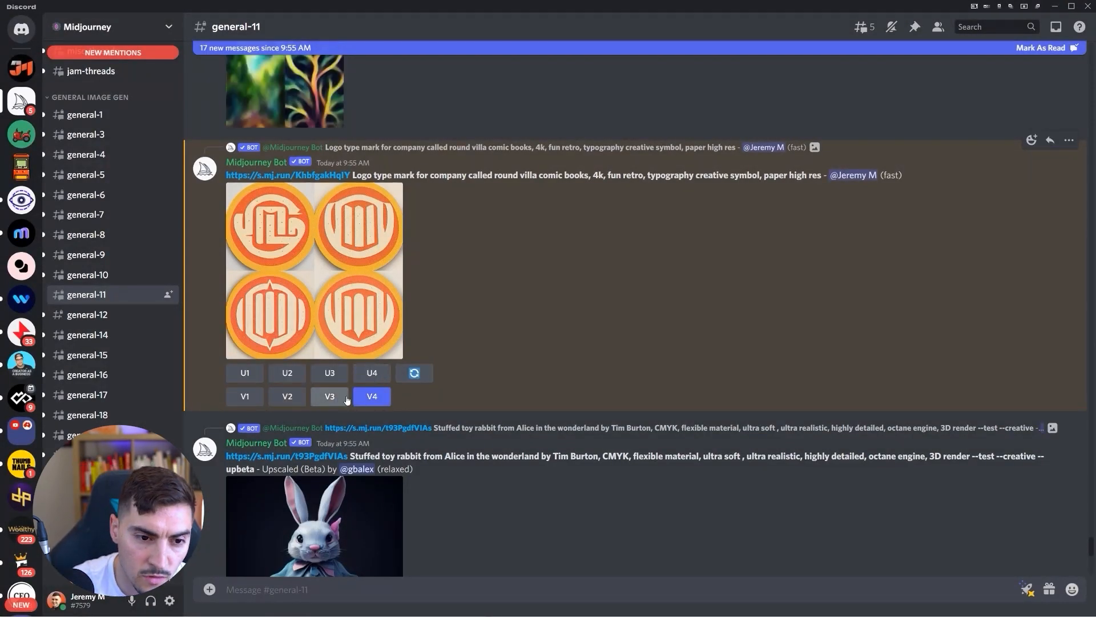
# - Find the new grid made from the fourth orange badge and enlarge it to compare the designs
pyautogui.scroll(-10, 433, 382)
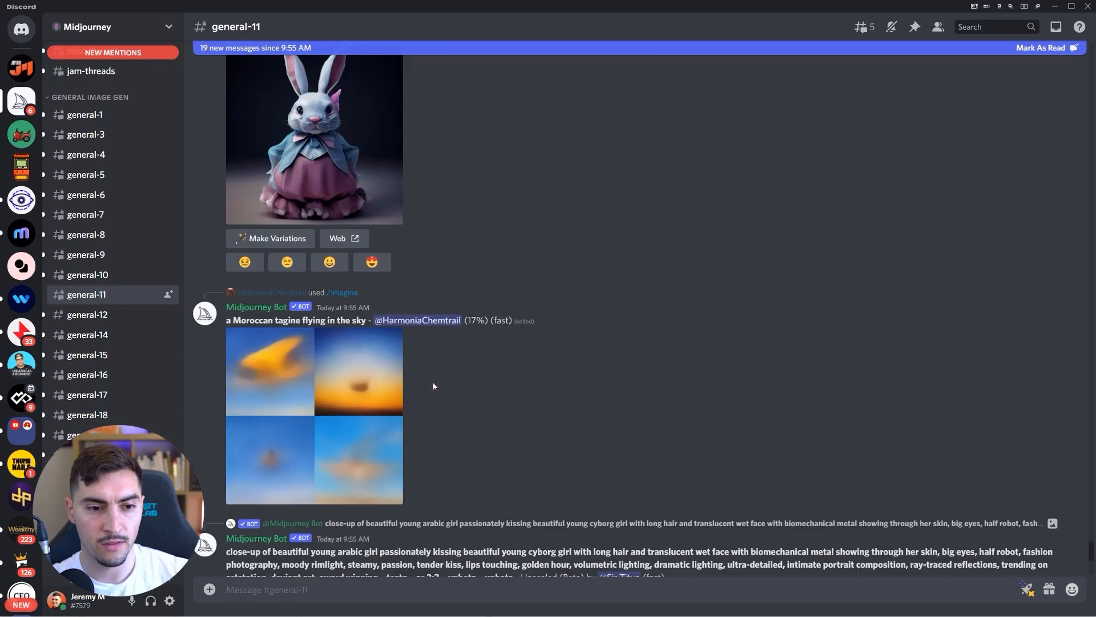
pyautogui.scroll(5, 496, 348)
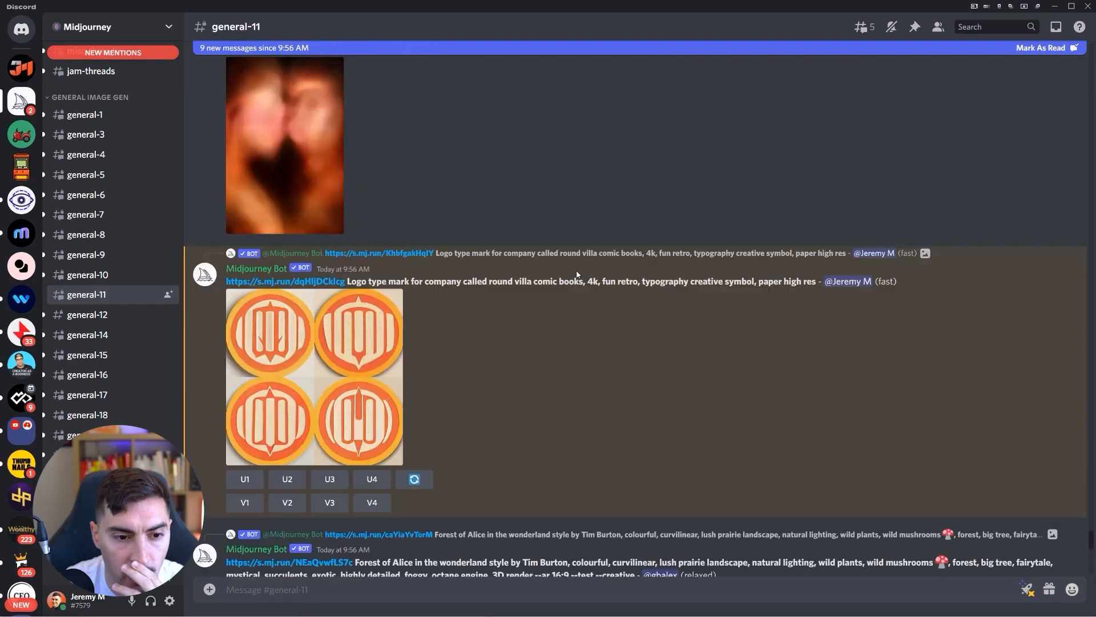
pyautogui.click(343, 346)
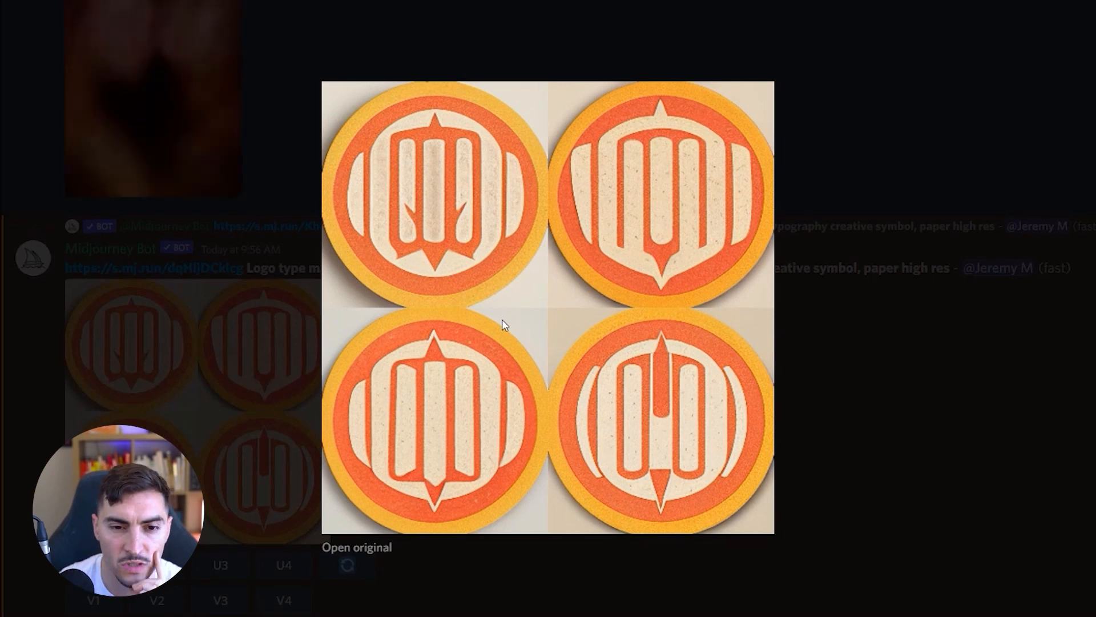
pyautogui.press('Escape')
# - Enlarge the newest round villa badge grid, compare its four variations and return to the channel feed
pyautogui.scroll(-10, 502, 343)
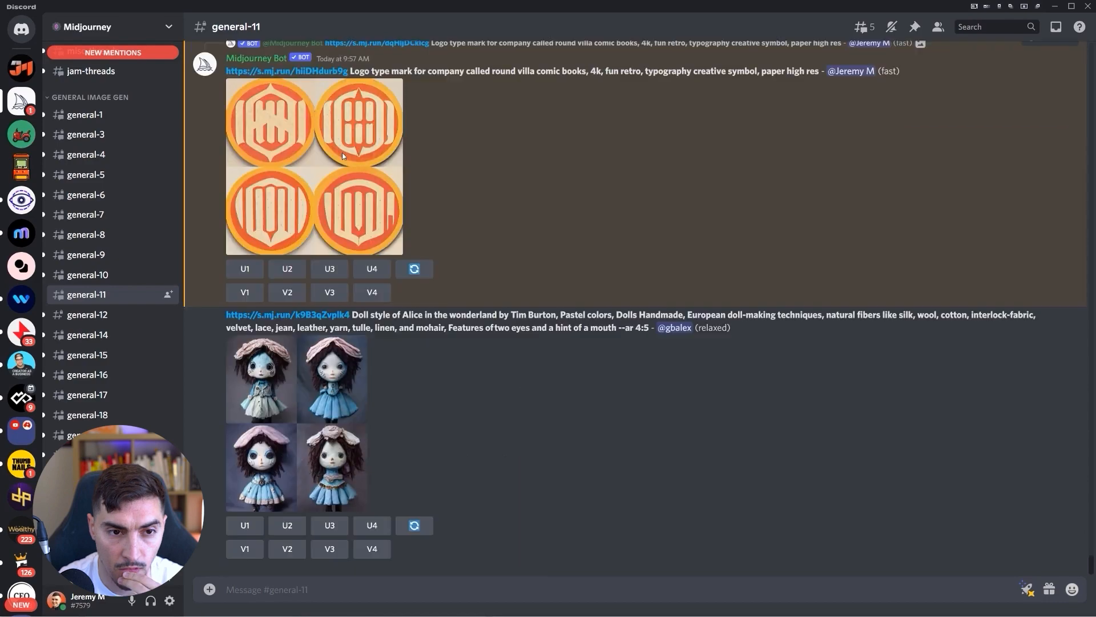
pyautogui.click(342, 156)
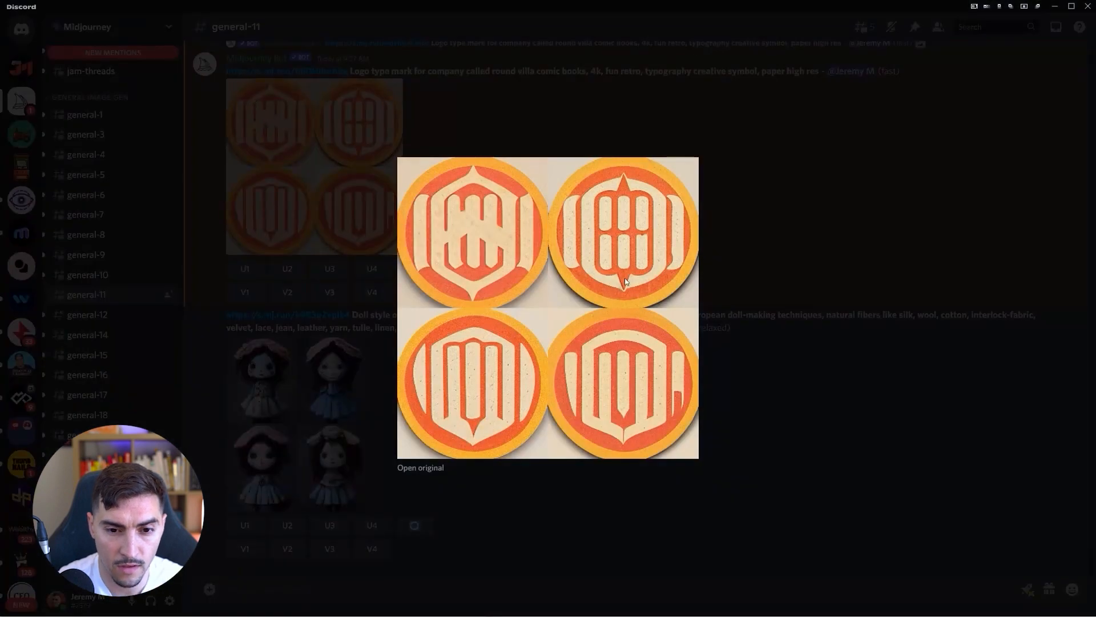
pyautogui.press('Escape')
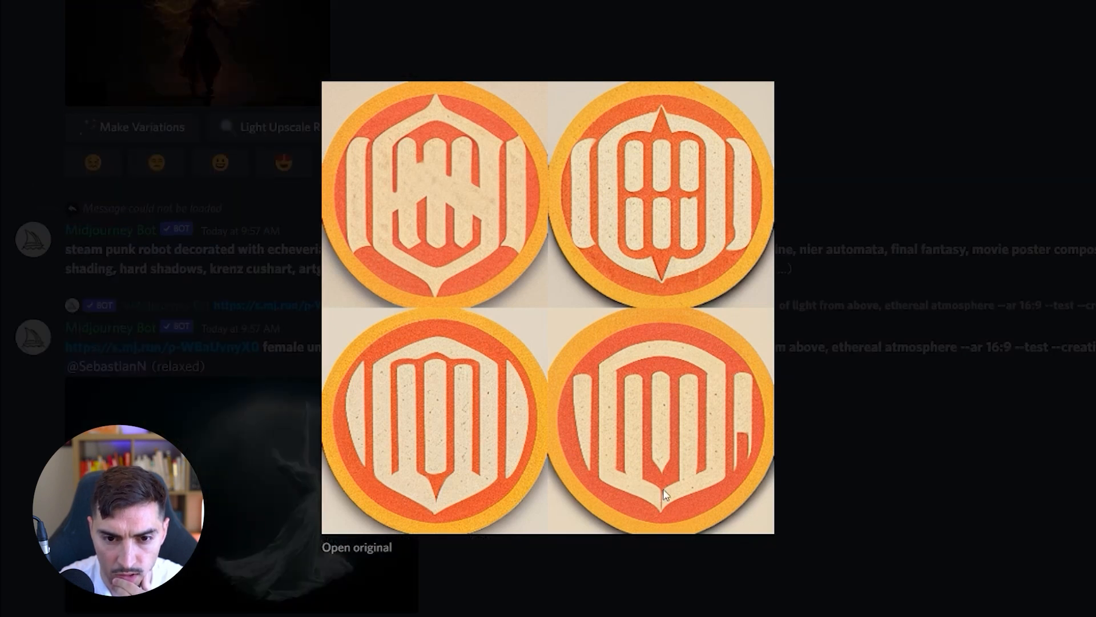
pyautogui.press('Escape')
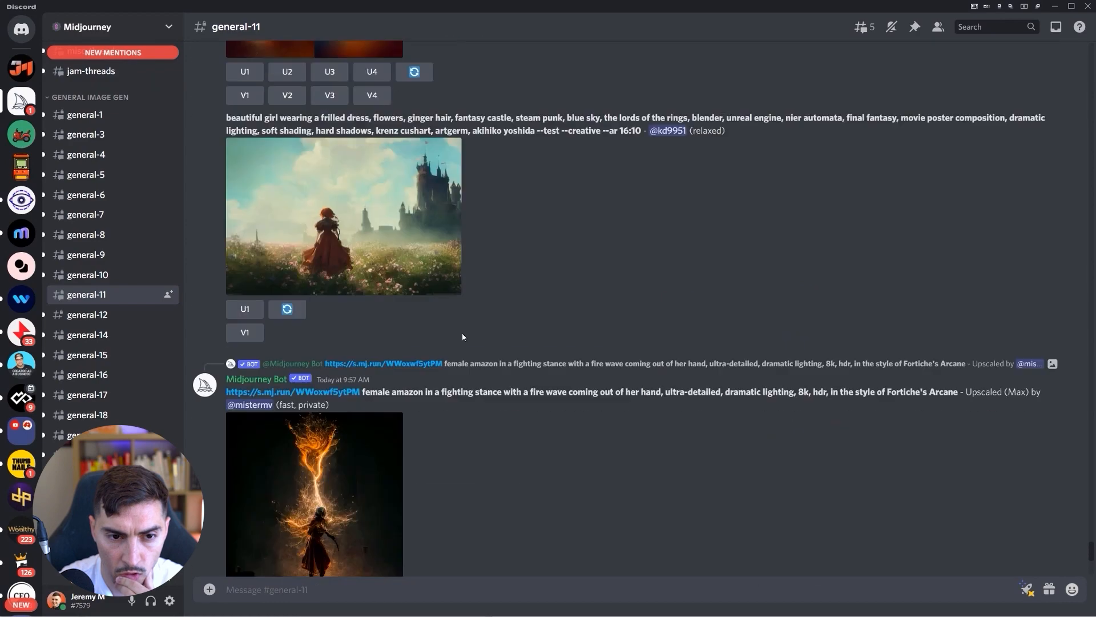
pyautogui.scroll(10, 464, 343)
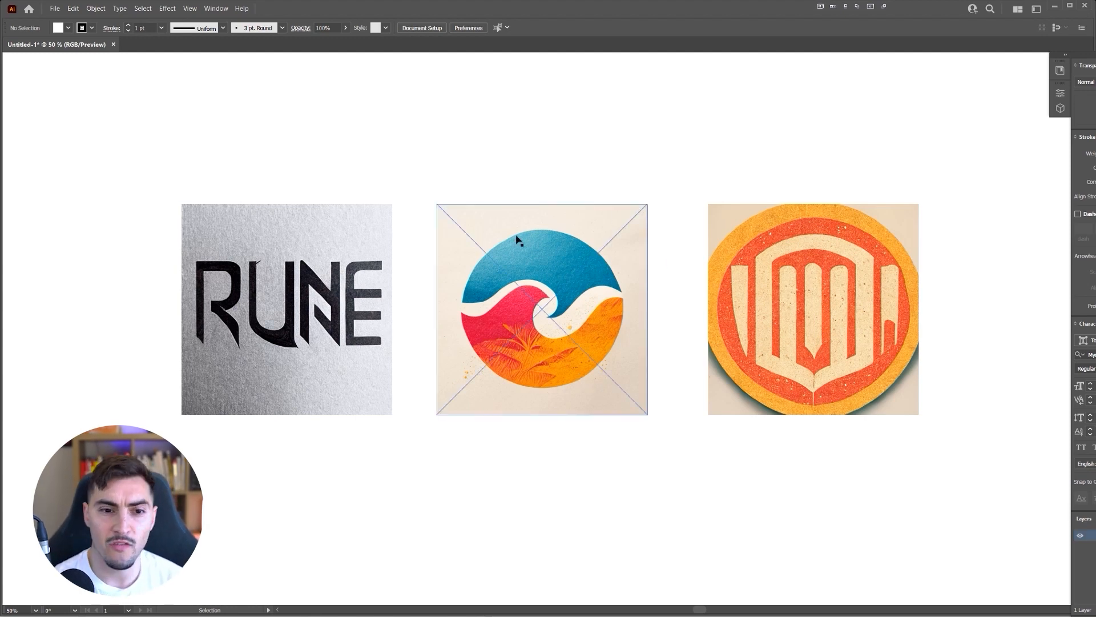
# - Switch to Illustrator and apply Image Trace with the default preset to the RUNE image
pyautogui.moveTo(390, 152); pyautogui.dragTo(446, 163)
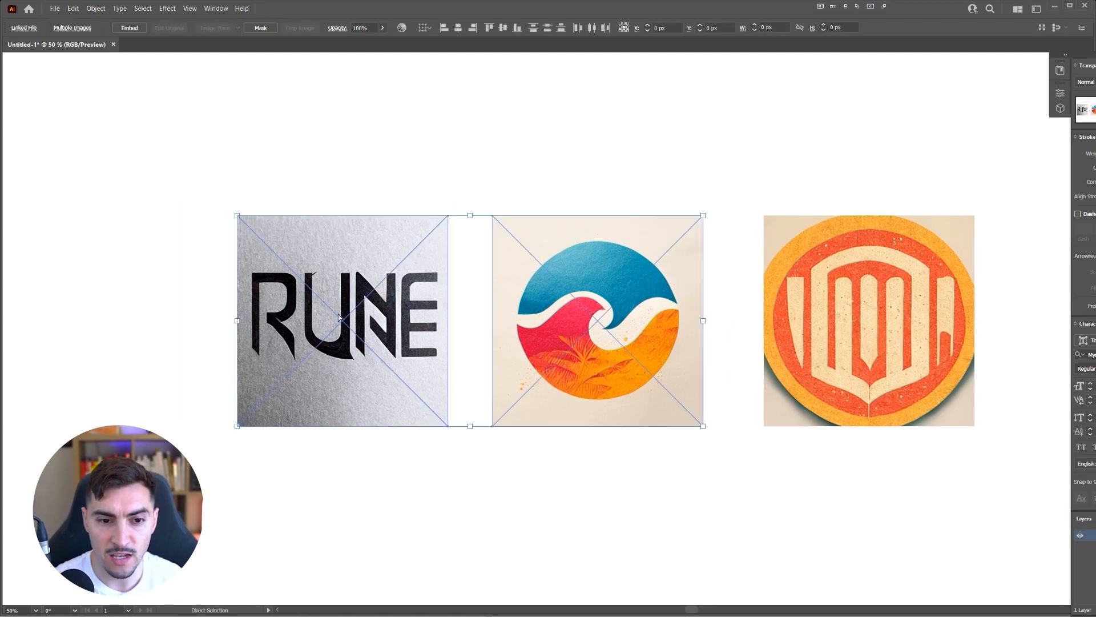
pyautogui.keyDown('alt'); pyautogui.scroll(1, 181, 288); pyautogui.keyUp('alt')
pyautogui.keyDown('alt'); pyautogui.scroll(1, 164, 350); pyautogui.keyUp('alt')
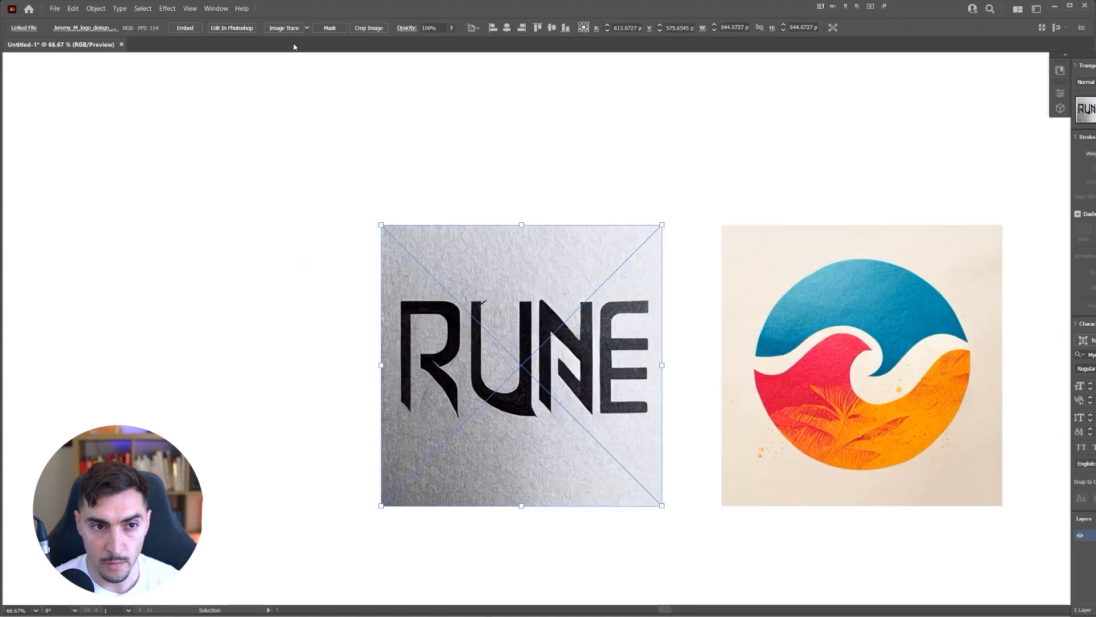
pyautogui.click(285, 28)
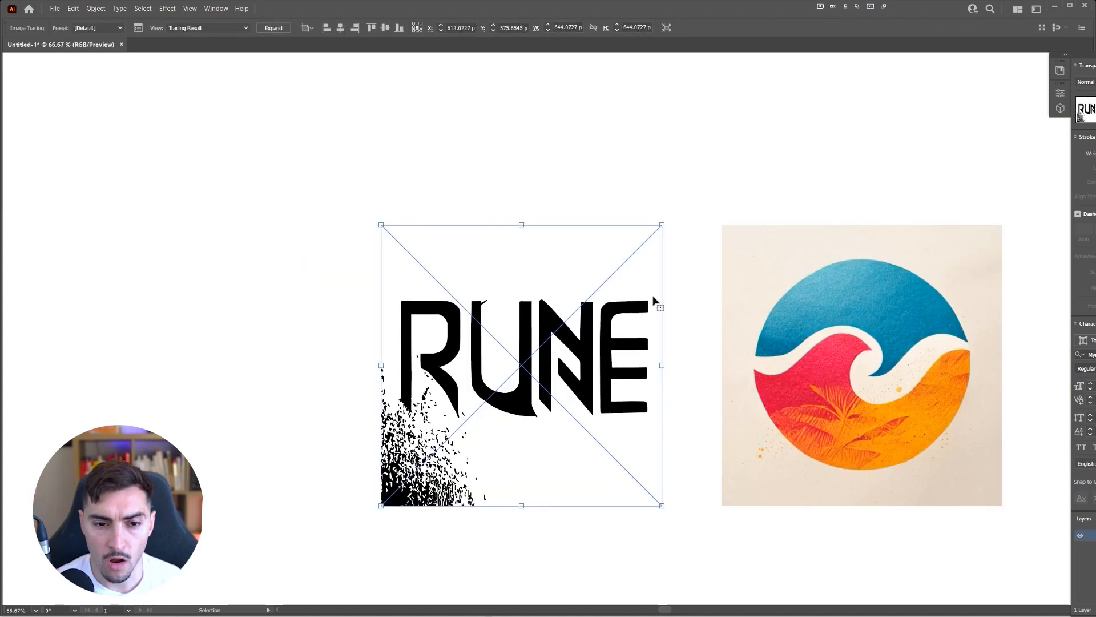
# - Set the black-and-white trace threshold to 117 and expand the RUNE tracing into editable paths
pyautogui.keyDown('alt'); pyautogui.scroll(2, 653, 301); pyautogui.keyUp('alt')
pyautogui.click(137, 27)
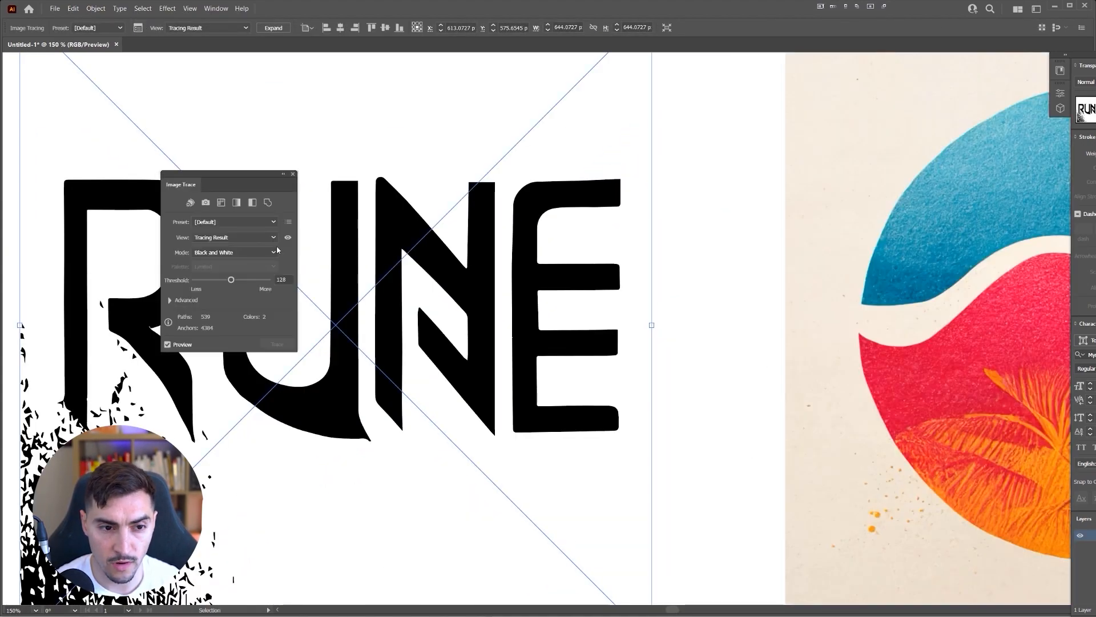
pyautogui.moveTo(237, 174); pyautogui.dragTo(517, 185)
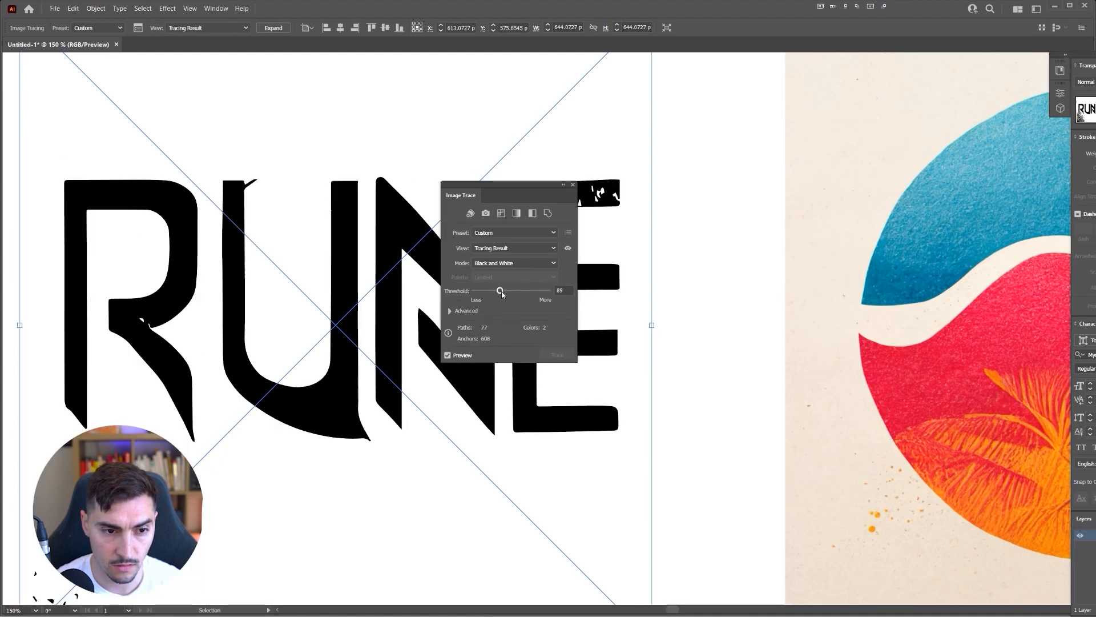
pyautogui.moveTo(502, 294); pyautogui.dragTo(510, 294)
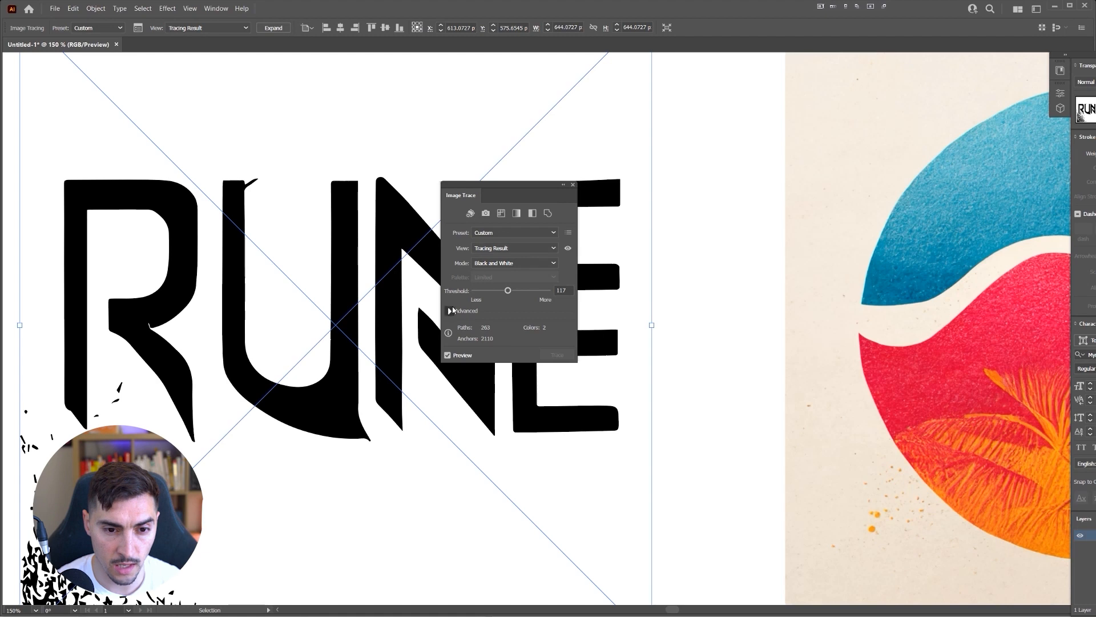
pyautogui.click(451, 311)
pyautogui.click(273, 27)
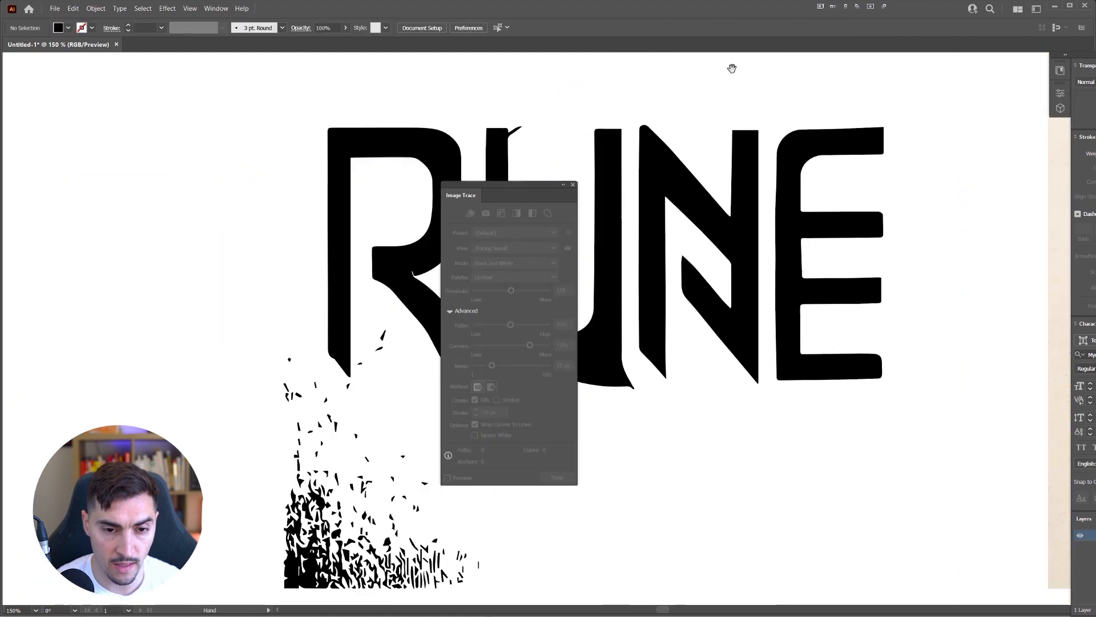
# - Delete the traced texture specks below the letter R, including the remaining small fragments
pyautogui.hotkey('ctrl', '-')
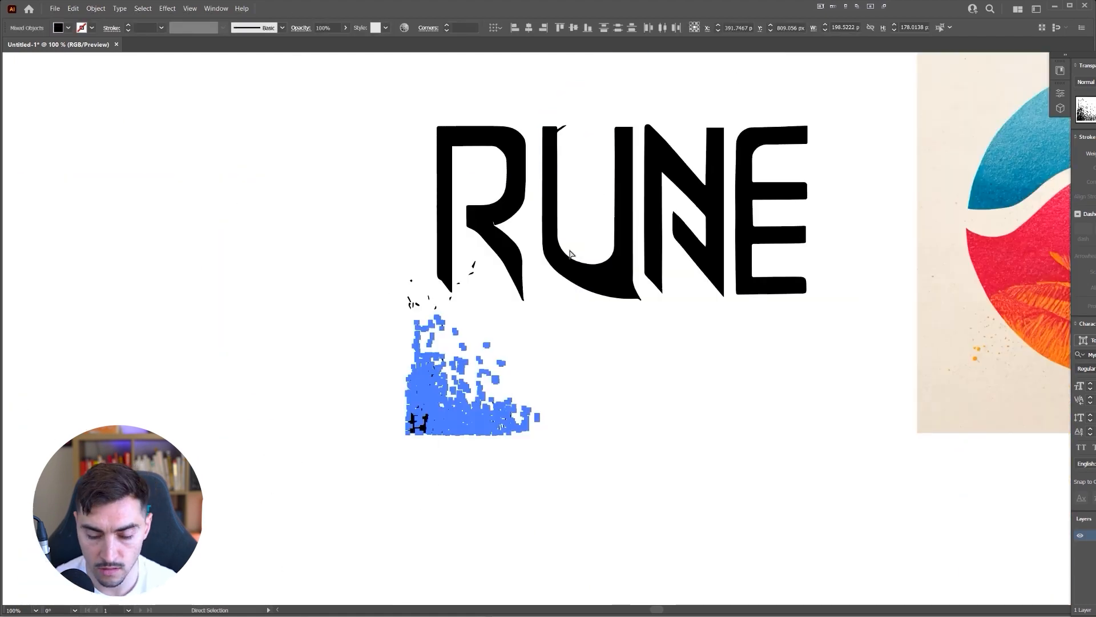
pyautogui.press('Delete')
pyautogui.moveTo(406, 306); pyautogui.dragTo(462, 266)
pyautogui.press('Delete')
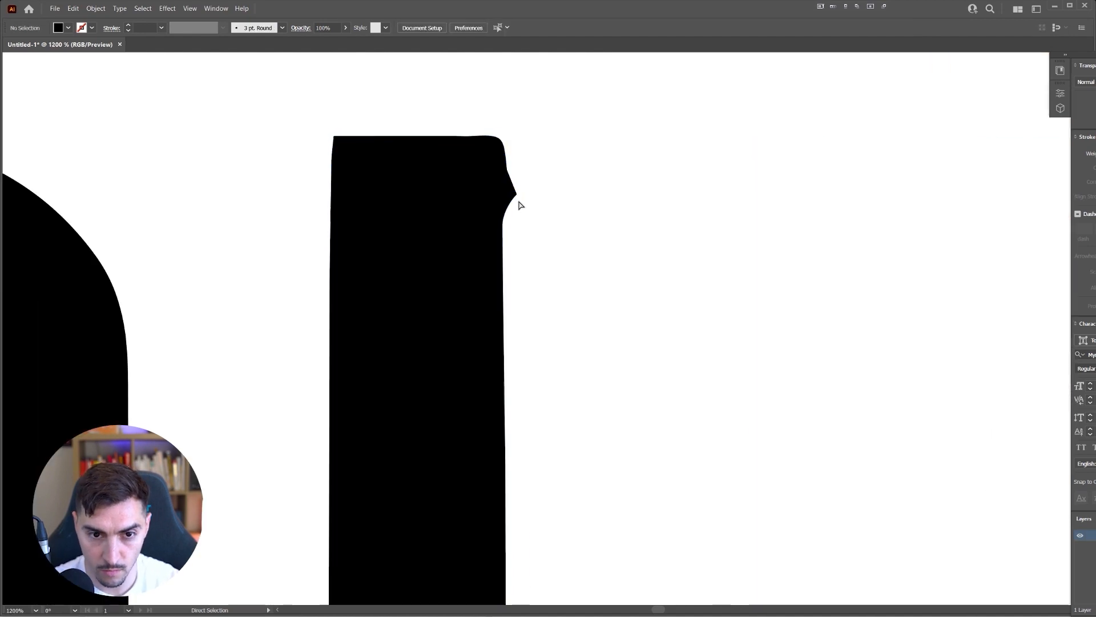
# - Remove the protruding anchor point at the upper end of the U's left stem and join the path
pyautogui.click(513, 201)
pyautogui.press('Delete')
pyautogui.hotkey('ctrl', 'j')
pyautogui.scroll(-7, 581, 177)
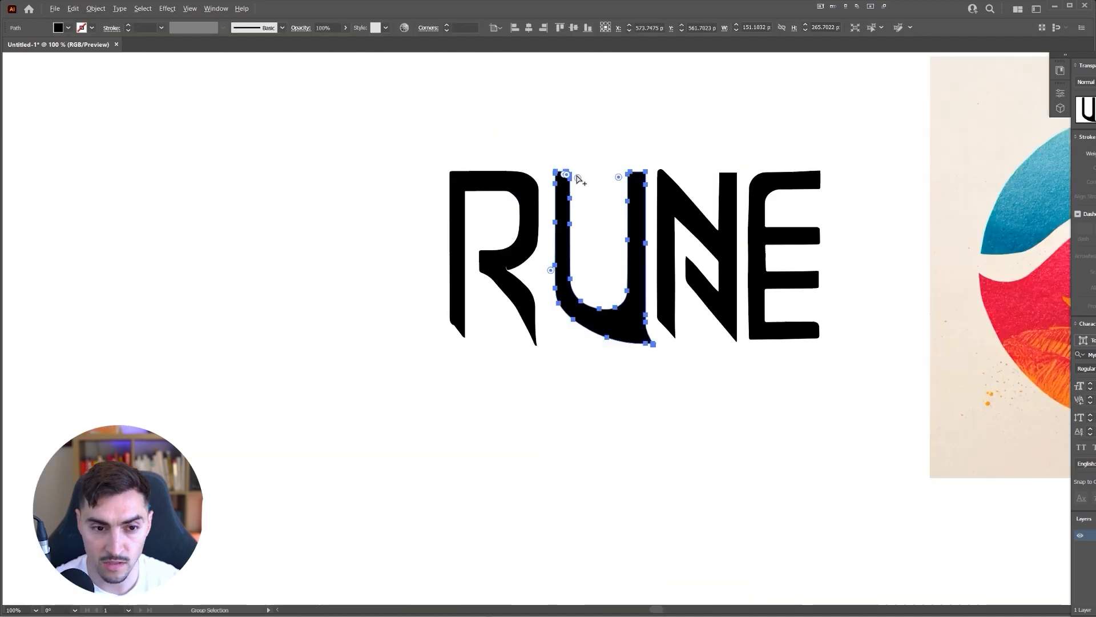
# - Delete the anchor points forming the thin notch where the R's bowl meets its leg and join the path
pyautogui.scroll(3, 506, 311)
pyautogui.click(583, 204)
pyautogui.scroll(4, 529, 157)
pyautogui.click(559, 202)
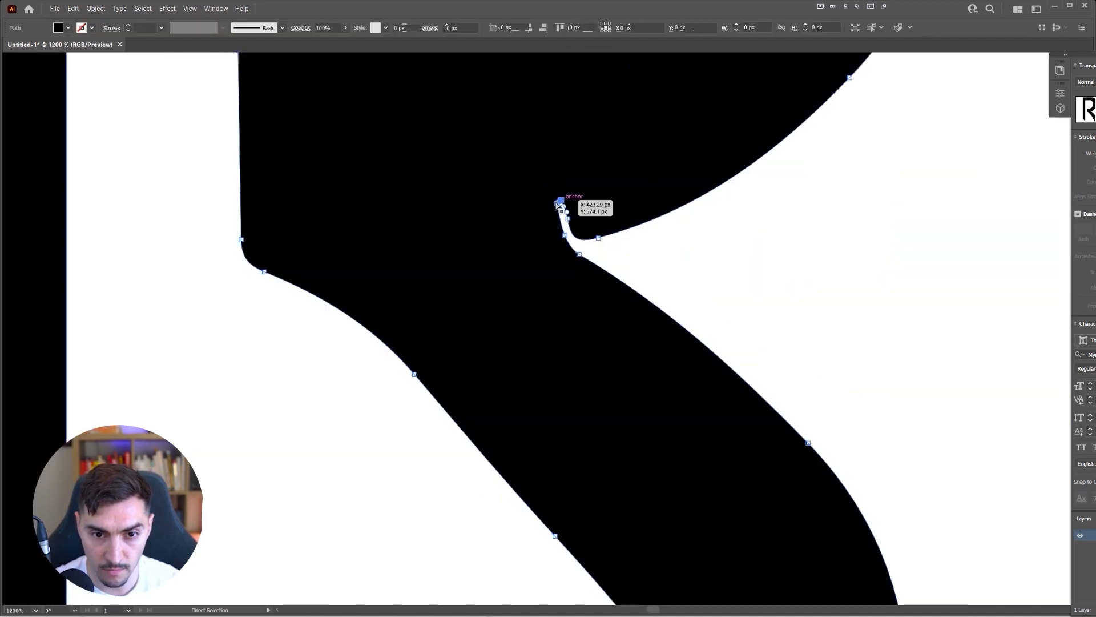
pyautogui.keyDown('shift'); pyautogui.click(563, 214); pyautogui.keyUp('shift')
pyautogui.press('Delete')
pyautogui.hotkey('ctrl', 'j')
pyautogui.press('a')
pyautogui.click(720, 228)
pyautogui.scroll(-7, 720, 227)
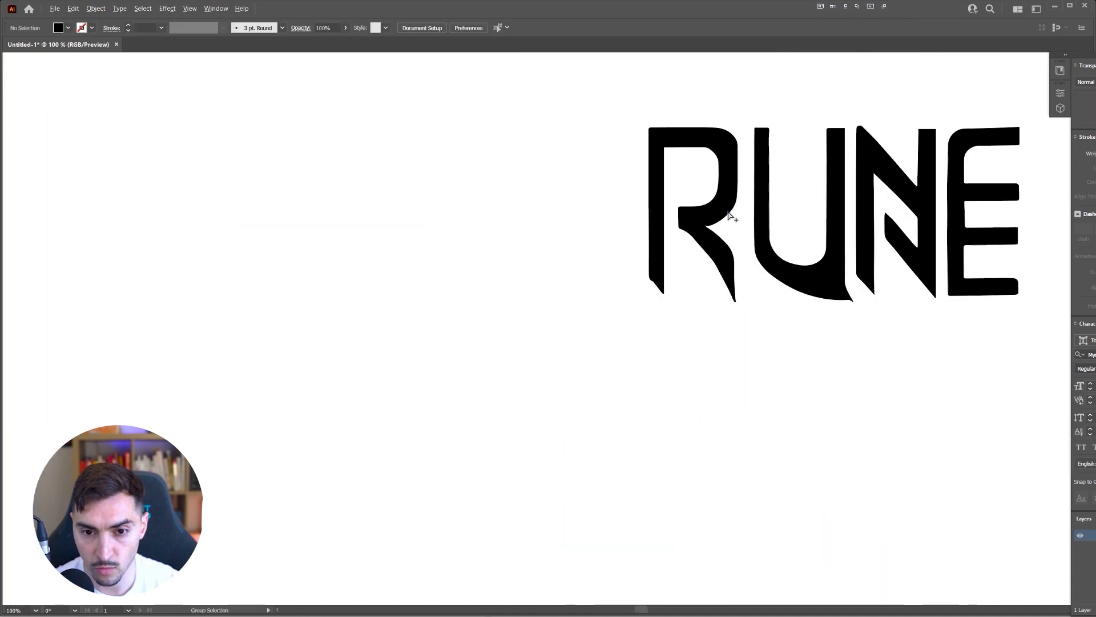
# - Select the anchor points at the left inner end of the R's bowl and leg and nudge them left
pyautogui.press('v')
pyautogui.moveTo(729, 215); pyautogui.dragTo(434, 210)
pyautogui.scroll(2, 417, 254)
pyautogui.press('a')
pyautogui.moveTo(345, 256); pyautogui.dragTo(319, 335)
pyautogui.press('Left')
pyautogui.press('Left')
pyautogui.press('Left')
pyautogui.press('Left')
pyautogui.press('Left')
pyautogui.press('Left')
pyautogui.press('Left')
pyautogui.press('Left')
pyautogui.press('Left')
pyautogui.press('Left')
pyautogui.press('Left')
pyautogui.press('Left')
pyautogui.press('Left')
pyautogui.press('Left')
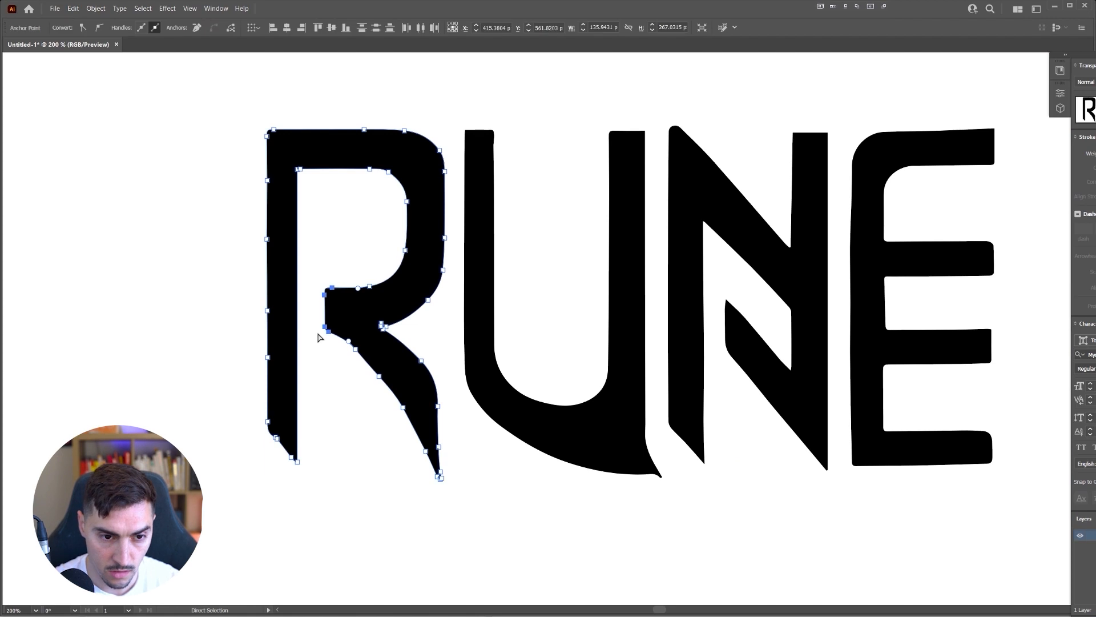
pyautogui.press('Right')
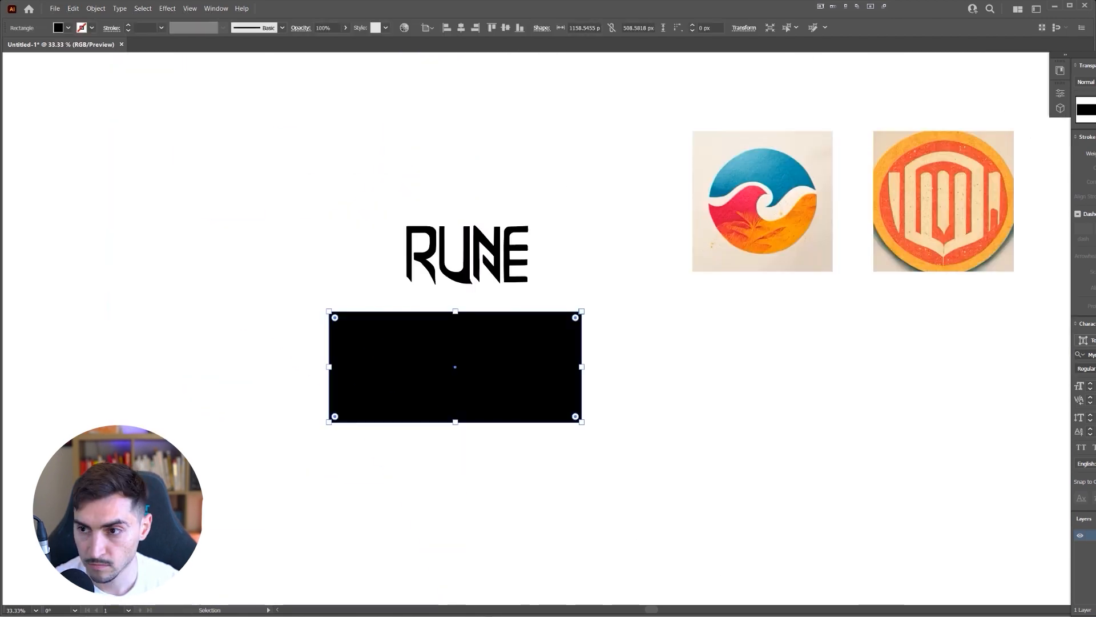
pyautogui.moveTo(518, 335); pyautogui.dragTo(536, 240)
pyautogui.hotkey('ctrl', 'z')
pyautogui.hotkey('ctrl', 'z')
pyautogui.click(559, 207)
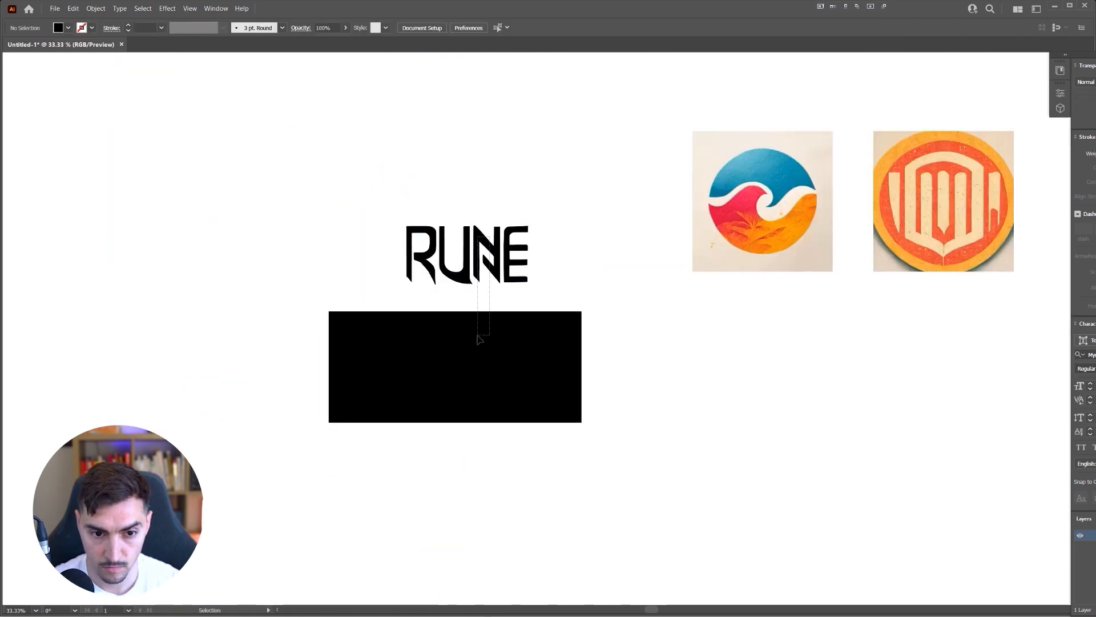
# - Duplicate the RUNE lettering onto the black rectangle below and colour the copy white
pyautogui.moveTo(443, 260); pyautogui.dragTo(443, 377)
pyautogui.press('i')
pyautogui.click(616, 369)
pyautogui.press('v')
pyautogui.scroll(2, 611, 369)
pyautogui.click(611, 366)
pyautogui.moveTo(478, 318); pyautogui.dragTo(501, 328)
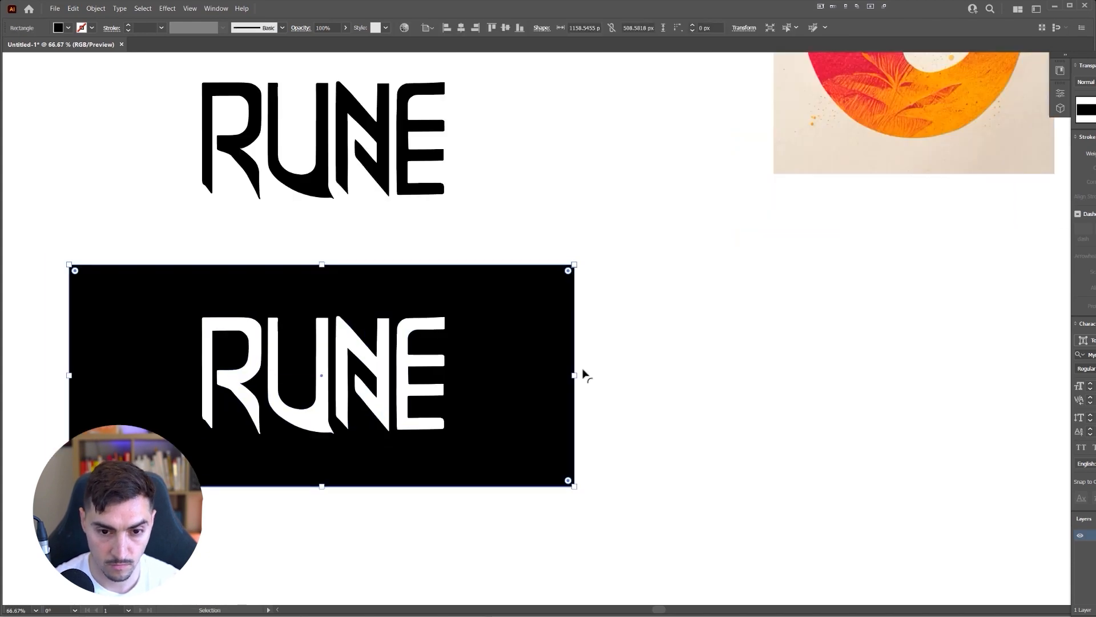
# - Narrow the black rectangle symmetrically around the white RUNE lettering
pyautogui.hotkey('ctrl', 'z')
pyautogui.moveTo(577, 374); pyautogui.dragTo(492, 376)
pyautogui.click(587, 302)
# - Select both RUNE wordmarks with the black rectangle and move them straight up on the canvas
pyautogui.scroll(-3, 586, 301)
pyautogui.moveTo(539, 334); pyautogui.dragTo(483, 249)
pyautogui.moveTo(492, 239); pyautogui.dragTo(487, 181)
pyautogui.click(484, 159)
# - Move the wave emblem image down, out of line with the badge image beside it
pyautogui.scroll(3, 481, 157)
pyautogui.moveTo(475, 237); pyautogui.dragTo(505, 210)
pyautogui.moveTo(712, 123); pyautogui.dragTo(426, 116)
pyautogui.click(590, 180)
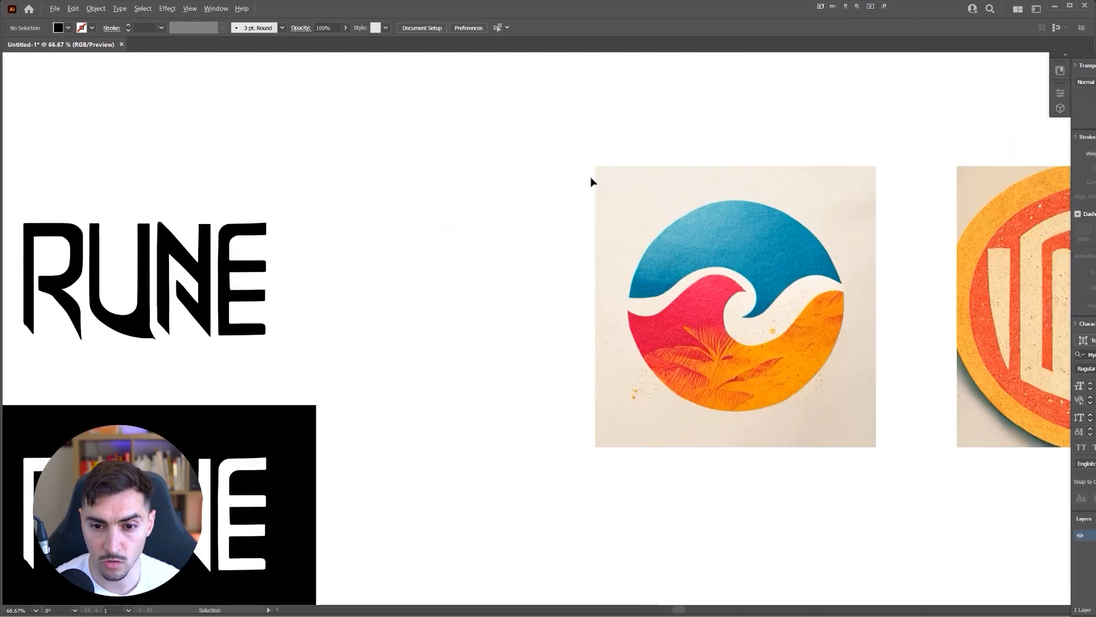
pyautogui.scroll(-2, 589, 179)
pyautogui.click(602, 186)
pyautogui.moveTo(611, 201); pyautogui.dragTo(582, 264)
pyautogui.scroll(2, 704, 195)
pyautogui.click(709, 201)
pyautogui.moveTo(685, 253); pyautogui.dragTo(621, 156)
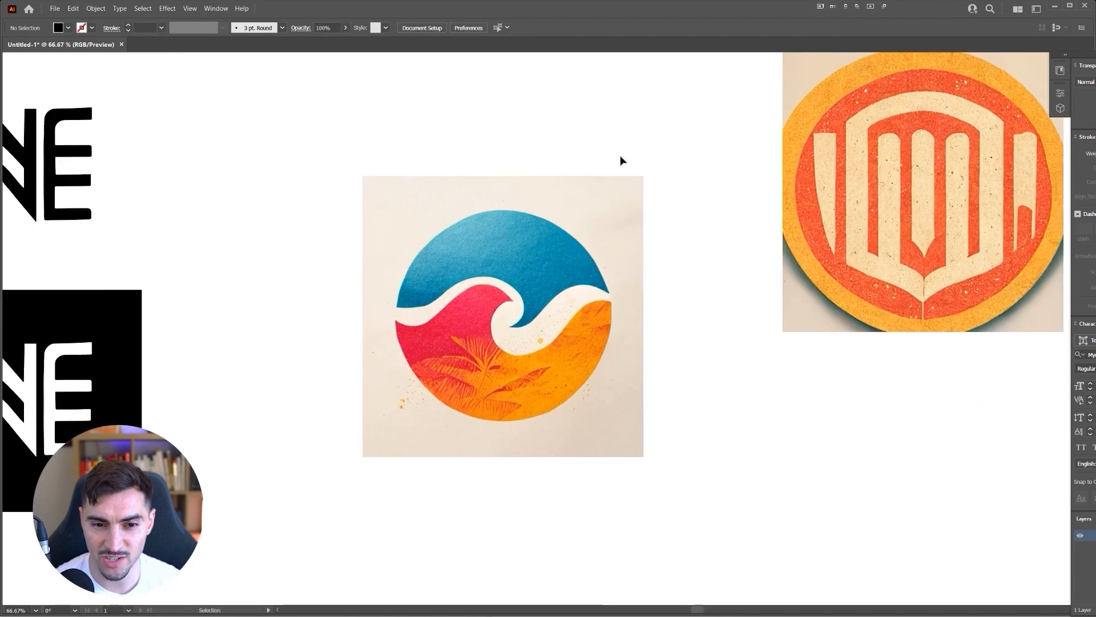
# - Draw an unfilled circle with a thin black outline, about 488 px across, over the emblem in the wave image
pyautogui.scroll(1, 507, 246)
pyautogui.press('l')
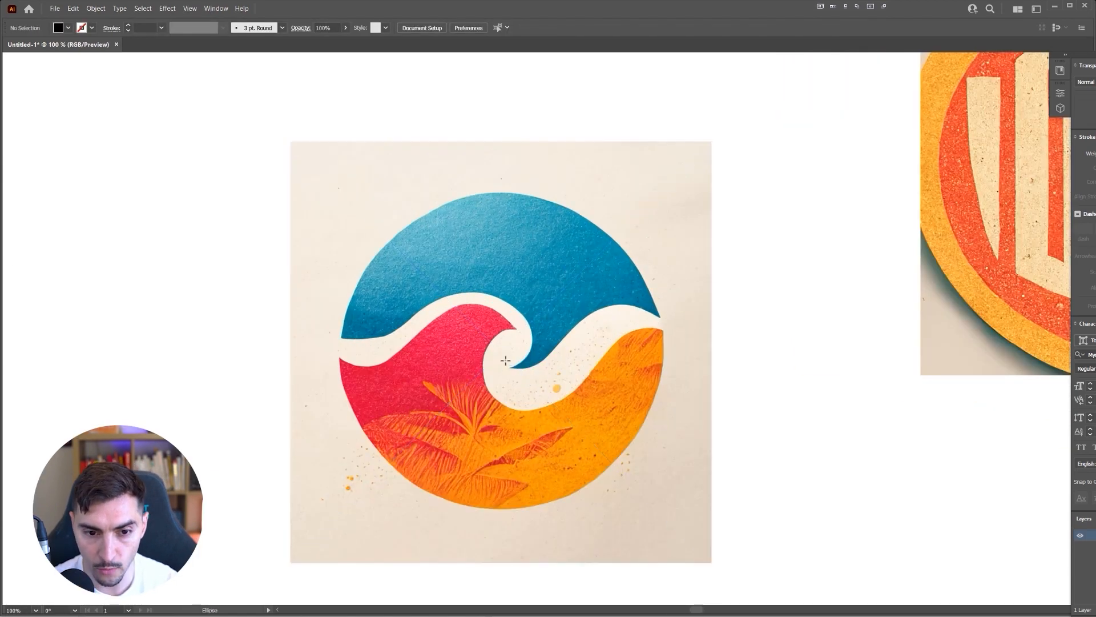
pyautogui.moveTo(501, 364); pyautogui.dragTo(618, 529)
pyautogui.hotkey('shift', 'x')
pyautogui.moveTo(503, 526); pyautogui.dragTo(503, 511)
pyautogui.scroll(1, 529, 342)
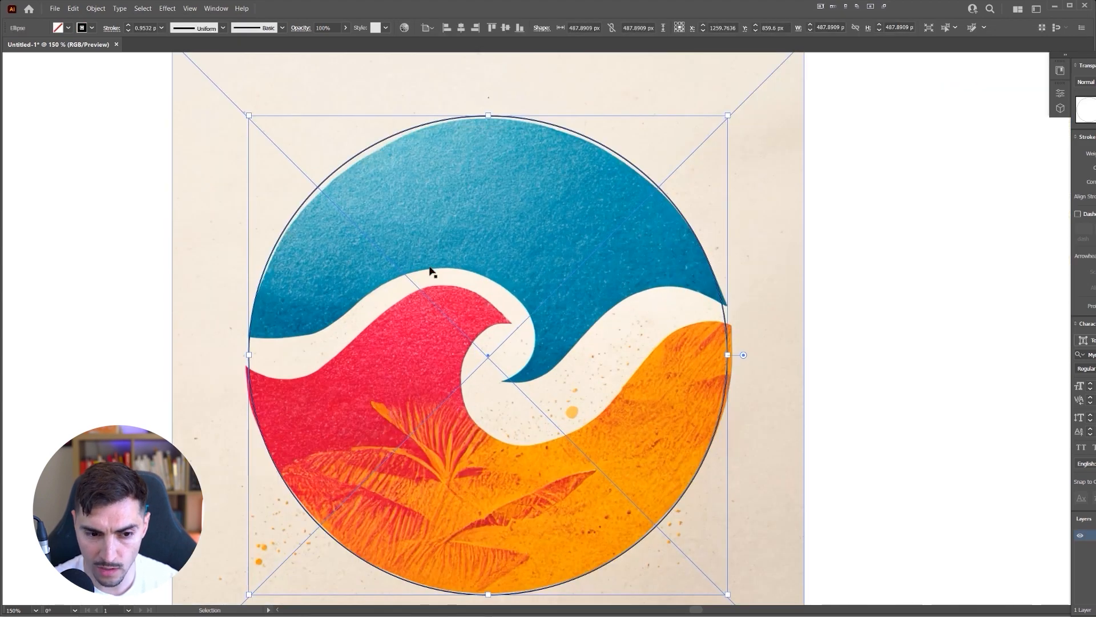
pyautogui.scroll(-2, 527, 318)
pyautogui.click(668, 255)
# - Trace the blue area's lower edge with the Pen tool, from outside the circle over the wave crest into the curl
pyautogui.press('p')
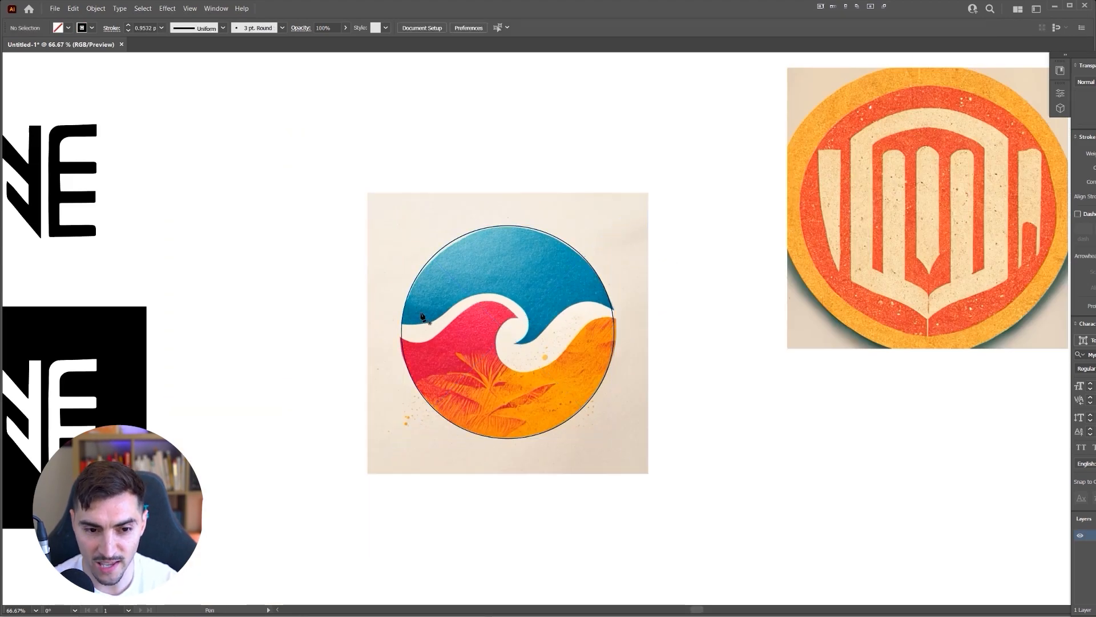
pyautogui.scroll(2, 397, 328)
pyautogui.scroll(1, 467, 308)
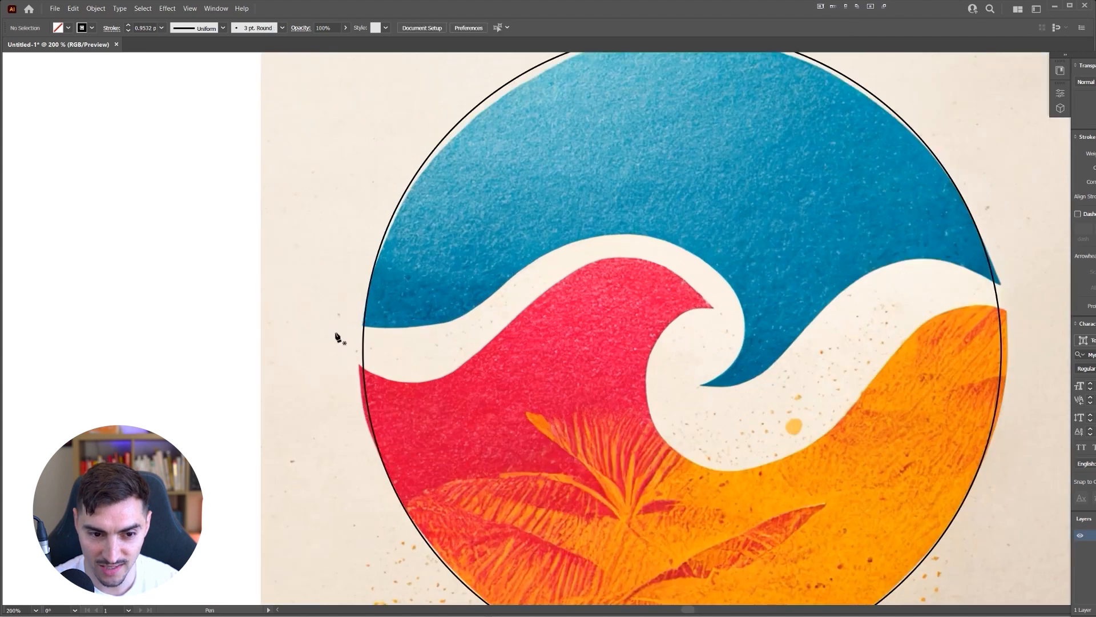
pyautogui.click(351, 323)
pyautogui.moveTo(469, 315); pyautogui.dragTo(504, 292)
pyautogui.moveTo(631, 236); pyautogui.dragTo(745, 304)
pyautogui.click(744, 328)
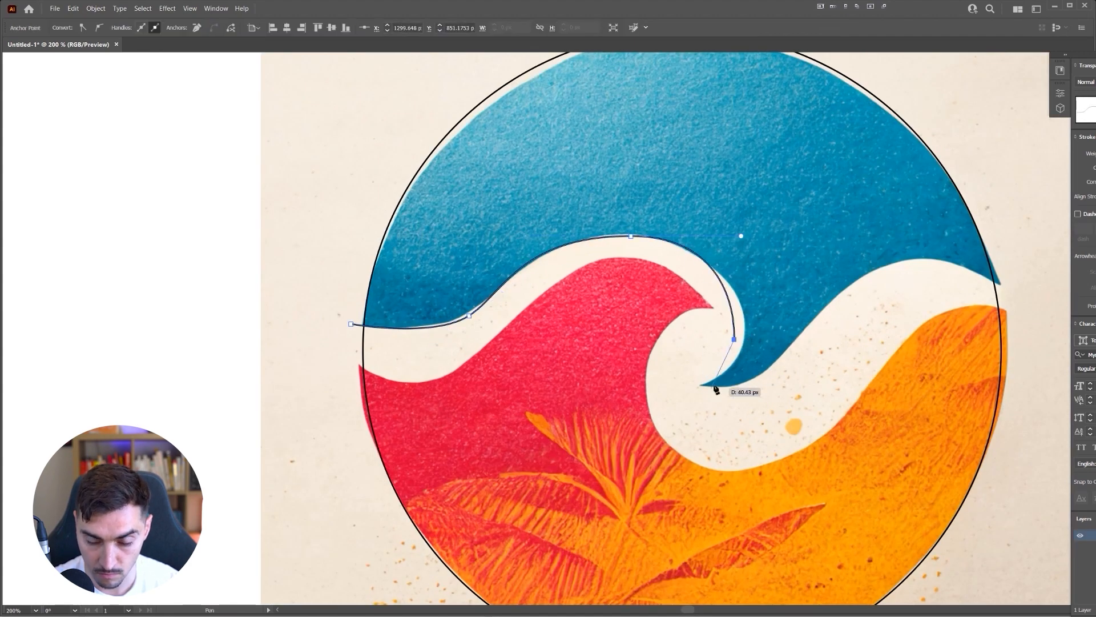
# - Continue the path around the blue tip and along the far swell, ending it outside the circle
pyautogui.moveTo(701, 386); pyautogui.dragTo(653, 409)
pyautogui.click(700, 386)
pyautogui.moveTo(767, 371); pyautogui.dragTo(794, 350)
pyautogui.moveTo(924, 260); pyautogui.dragTo(1010, 261)
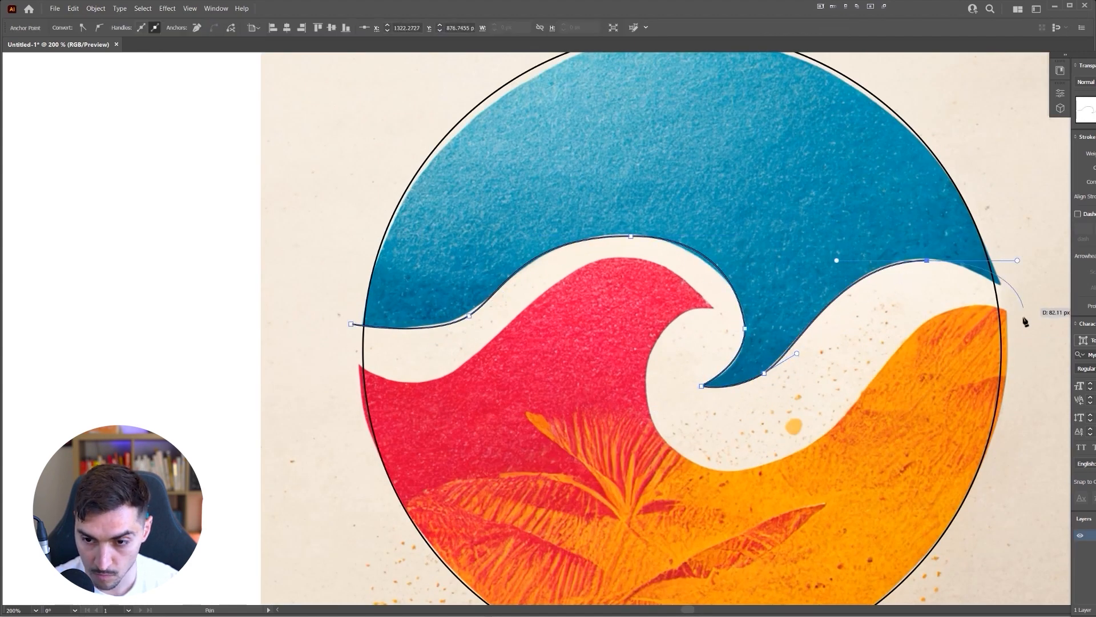
pyautogui.click(1031, 330)
pyautogui.scroll(-1, 834, 217)
pyautogui.keyDown('ctrl'); pyautogui.click(834, 217); pyautogui.keyUp('ctrl')
# - Trace the pink wave's upper edge with the Pen tool, from outside the circle over the crest to its pointed tip
pyautogui.scroll(2, 433, 342)
pyautogui.click(367, 300)
pyautogui.moveTo(466, 343); pyautogui.dragTo(526, 342)
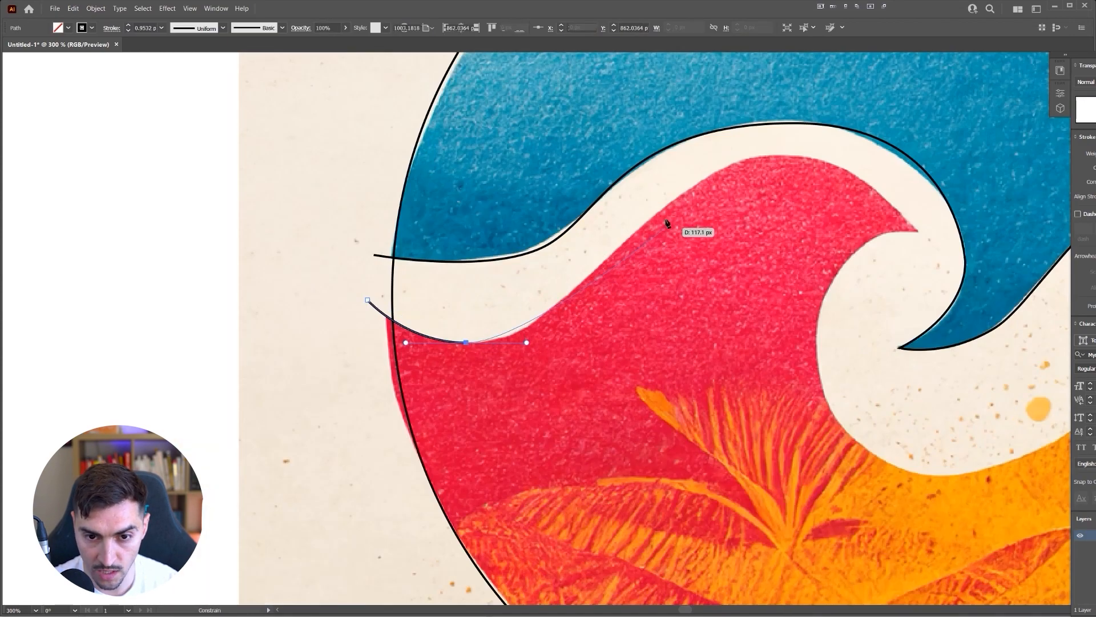
pyautogui.click(574, 284)
pyautogui.moveTo(788, 154); pyautogui.dragTo(867, 154)
pyautogui.moveTo(868, 188); pyautogui.dragTo(665, 238)
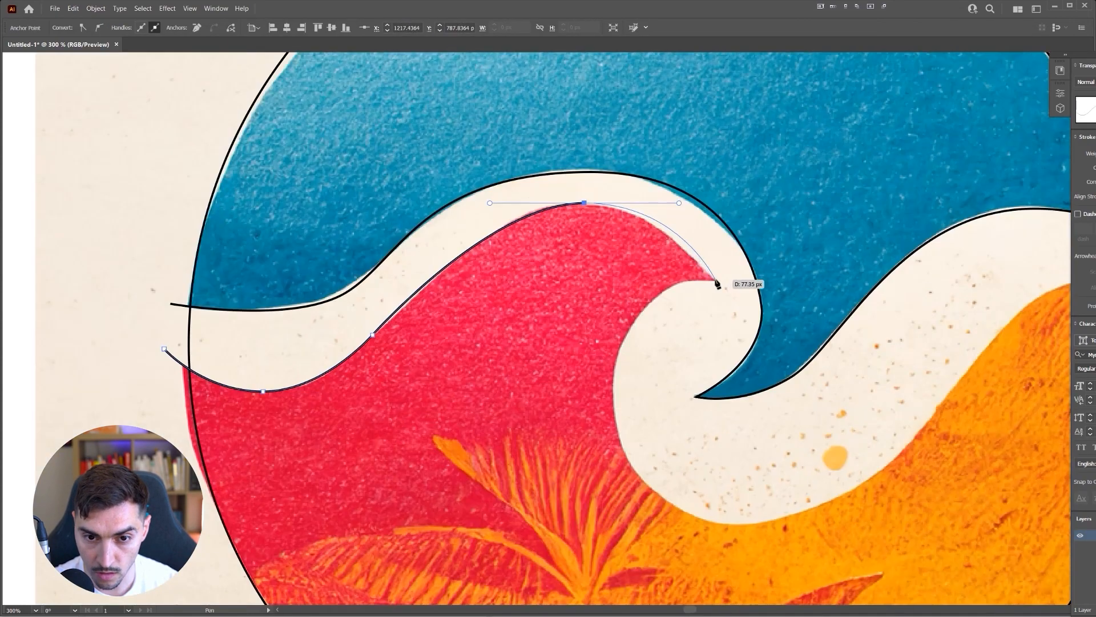
pyautogui.click(716, 280)
# - Continue the pink wave's path around the white curl and along the orange area's upper edge, ending outside the circle
pyautogui.moveTo(612, 387); pyautogui.dragTo(623, 495)
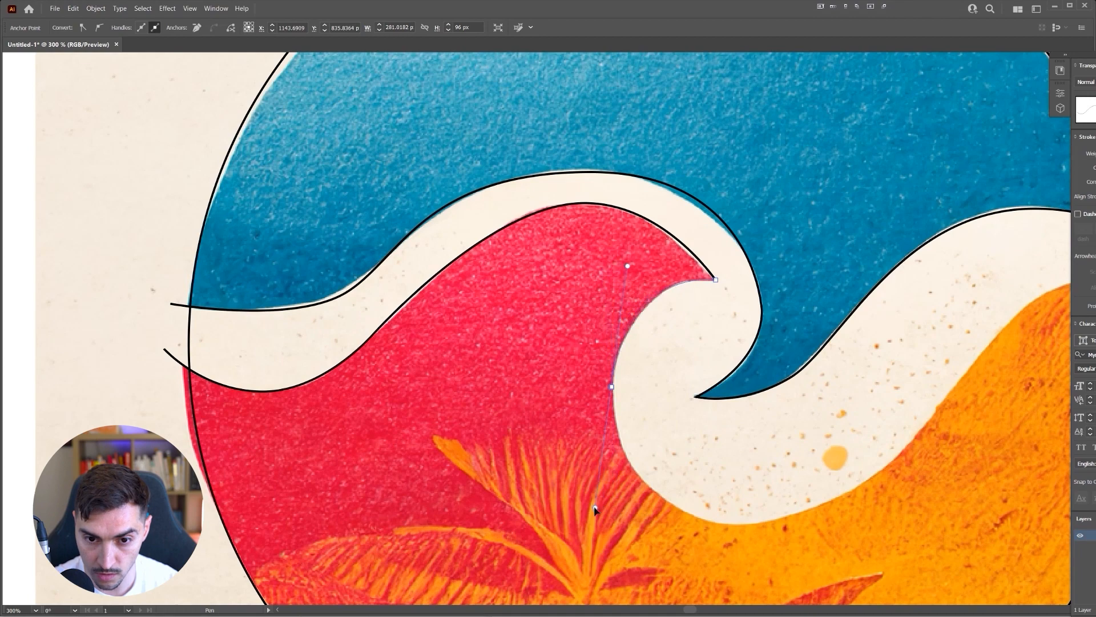
pyautogui.moveTo(595, 507); pyautogui.dragTo(595, 507)
pyautogui.moveTo(723, 495); pyautogui.dragTo(504, 450)
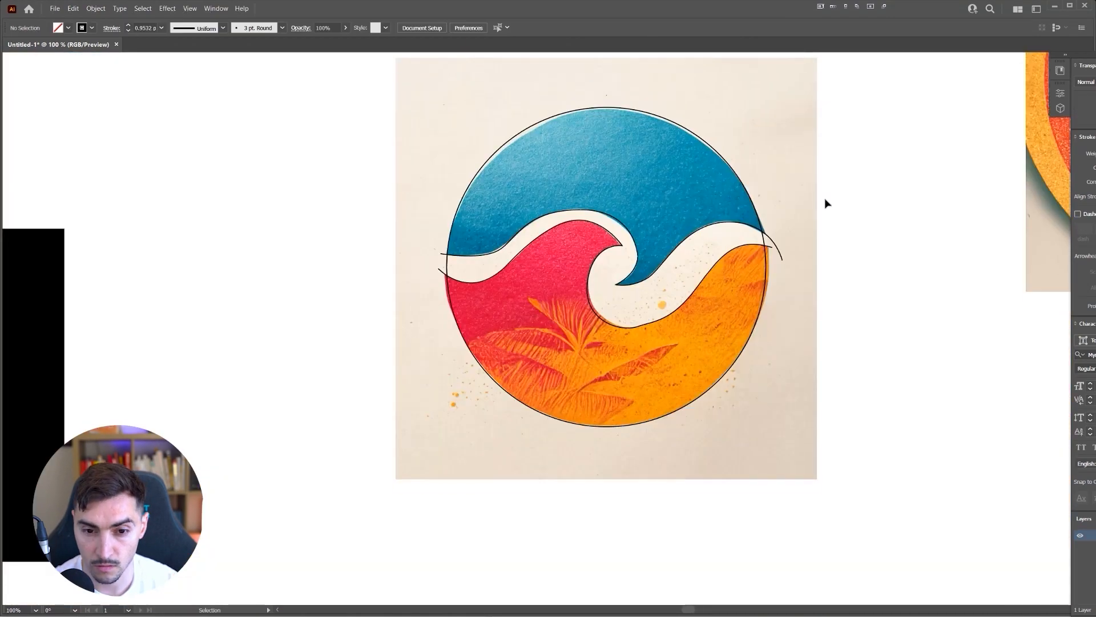
# - Draw a row of three small equal circles above the wave image as colour swatches
pyautogui.click(613, 320)
pyautogui.hscroll(3, 741, 201)
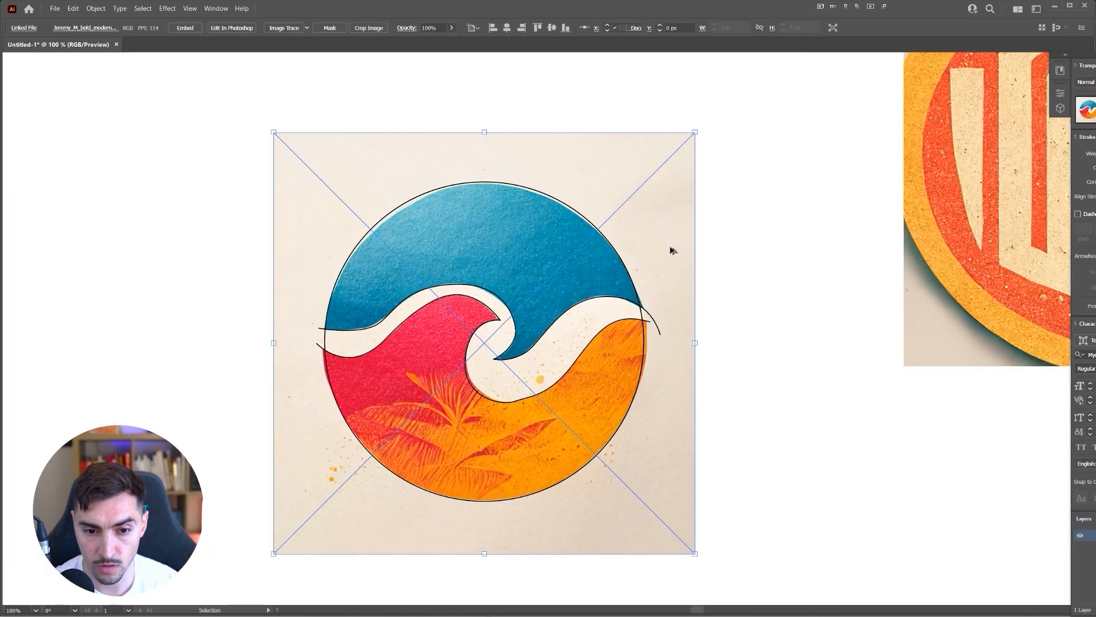
pyautogui.scroll(-1, 663, 251)
pyautogui.moveTo(610, 264); pyautogui.dragTo(596, 359)
pyautogui.press('l')
pyautogui.moveTo(439, 209)
pyautogui.mouseDown()
pyautogui.moveTo(463, 234)
pyautogui.moveTo(559, 225)
pyautogui.mouseUp()
# - Fill the three small circles with blue, pink and orange sampled from the wave emblem
pyautogui.press('i')
pyautogui.click(504, 311)
pyautogui.press('v')
pyautogui.press('i')
pyautogui.click(495, 396)
pyautogui.press('v')
pyautogui.press('i')
pyautogui.click(580, 491)
pyautogui.press('v')
pyautogui.click(535, 446)
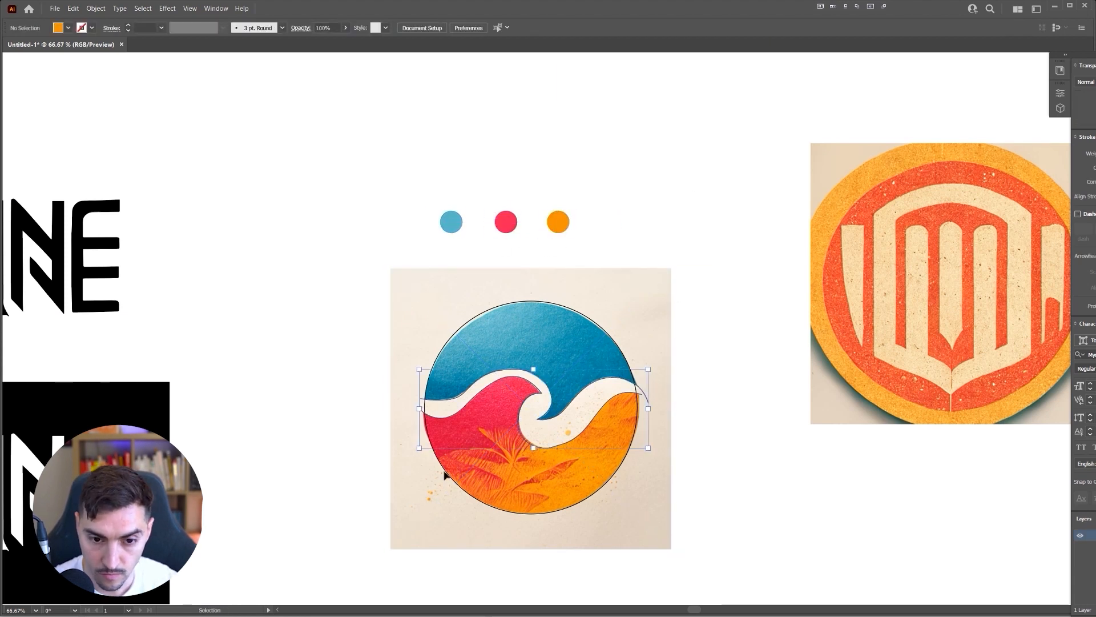
pyautogui.hotkey('shift', 'x')
pyautogui.click(656, 283)
pyautogui.moveTo(656, 284); pyautogui.dragTo(577, 371)
pyautogui.hotkey('shift', 'm')
pyautogui.hotkey('ctrl', 'z')
# - Fill the circle and both traced wave paths with black, and remove the band between them with the Shape Builder tool
pyautogui.press('a')
pyautogui.click(626, 359)
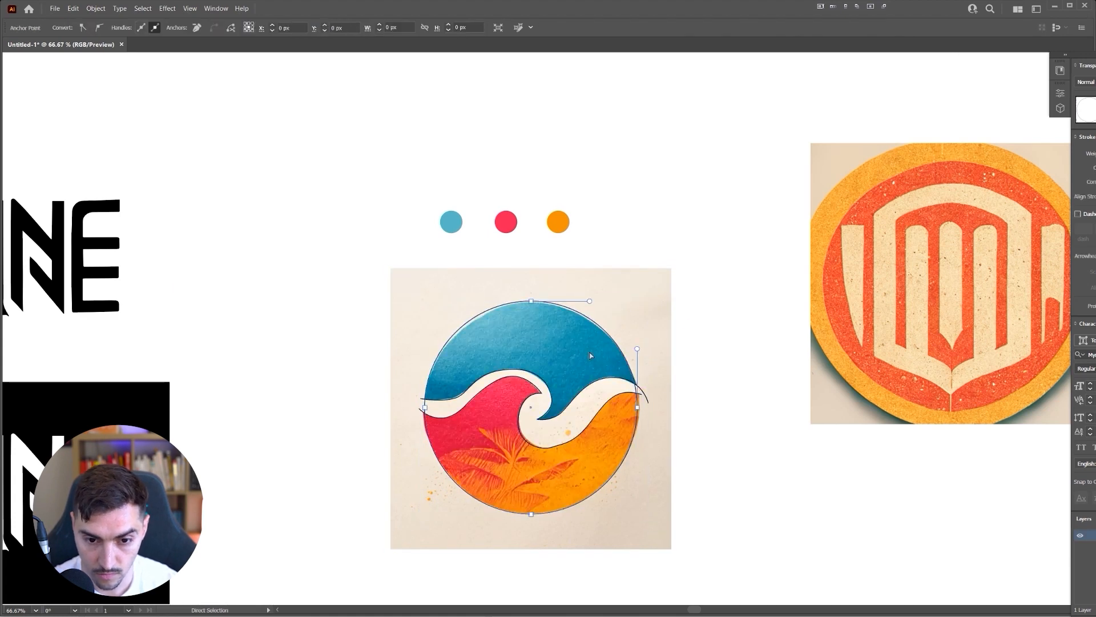
pyautogui.moveTo(656, 320); pyautogui.dragTo(550, 411)
pyautogui.hotkey('shift', 'x')
pyautogui.hotkey('shift', 'm')
pyautogui.scroll(2, 550, 411)
pyautogui.keyDown('alt'); pyautogui.click(519, 392); pyautogui.keyUp('alt')
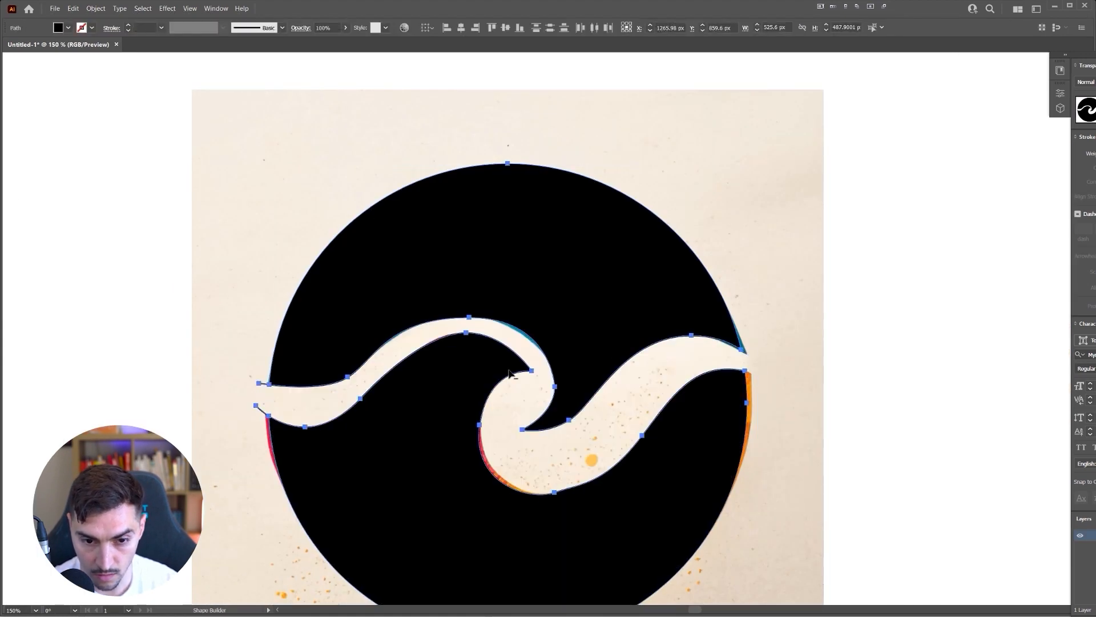
pyautogui.press('v')
pyautogui.click(288, 336)
# - Draw a square of about 120 px beside the orange circle and fill it with a linear orange-to-pink gradient
pyautogui.scroll(-2, 279, 338)
pyautogui.moveTo(508, 173); pyautogui.dragTo(551, 227)
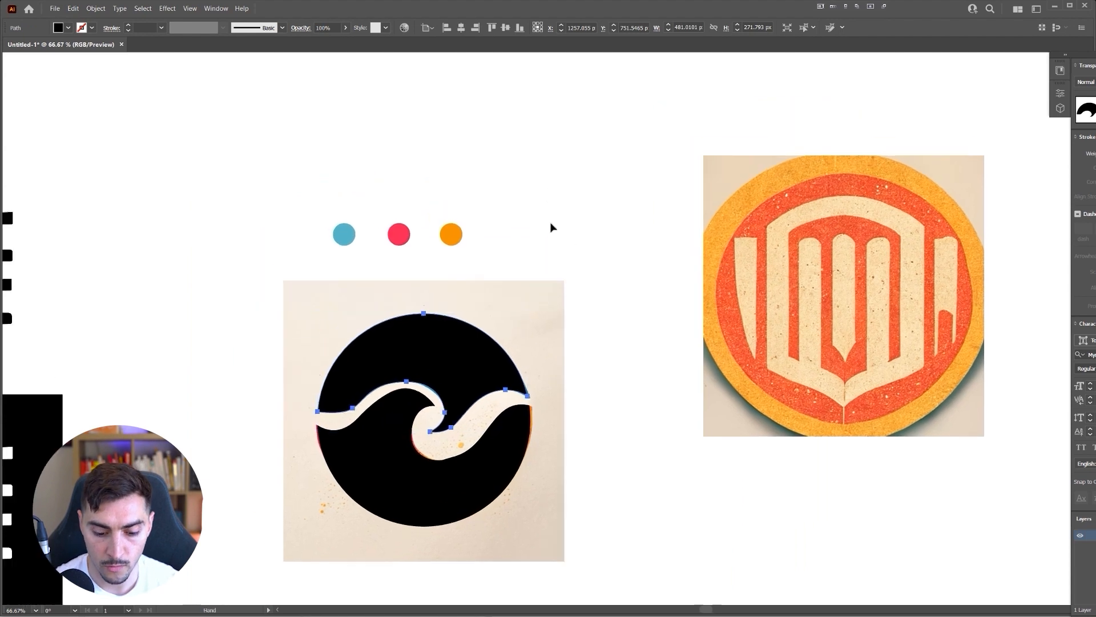
pyautogui.moveTo(480, 199); pyautogui.dragTo(533, 250)
pyautogui.hotkey('ctrl', 'F9')
pyautogui.moveTo(964, 209); pyautogui.dragTo(585, 182)
pyautogui.scroll(2, 507, 203)
pyautogui.moveTo(417, 192); pyautogui.dragTo(63, 296)
pyautogui.press('v')
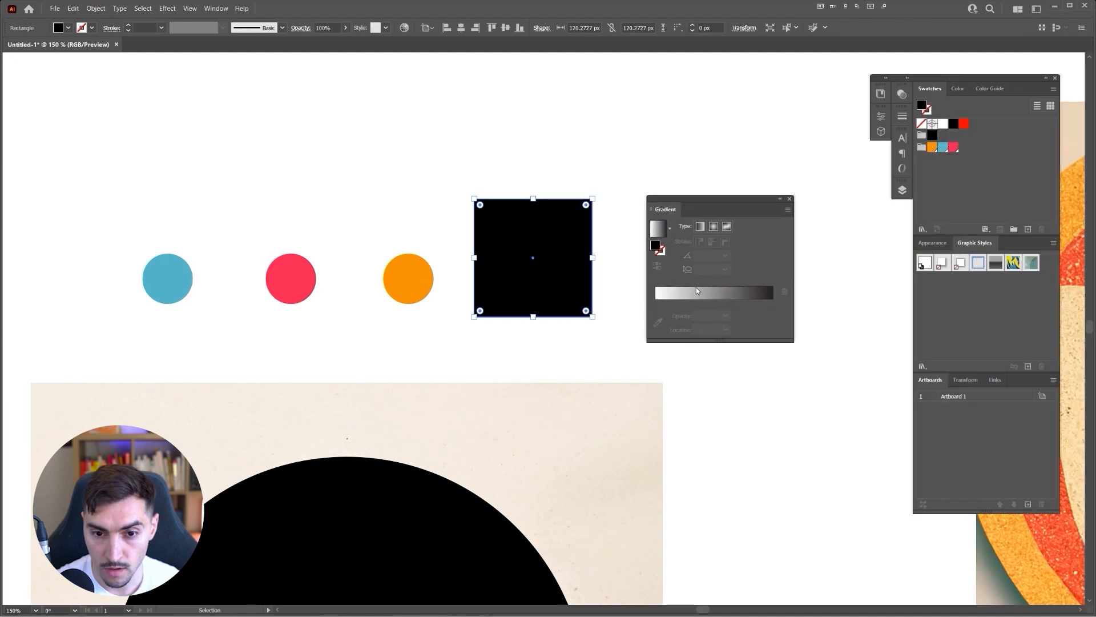
pyautogui.click(700, 226)
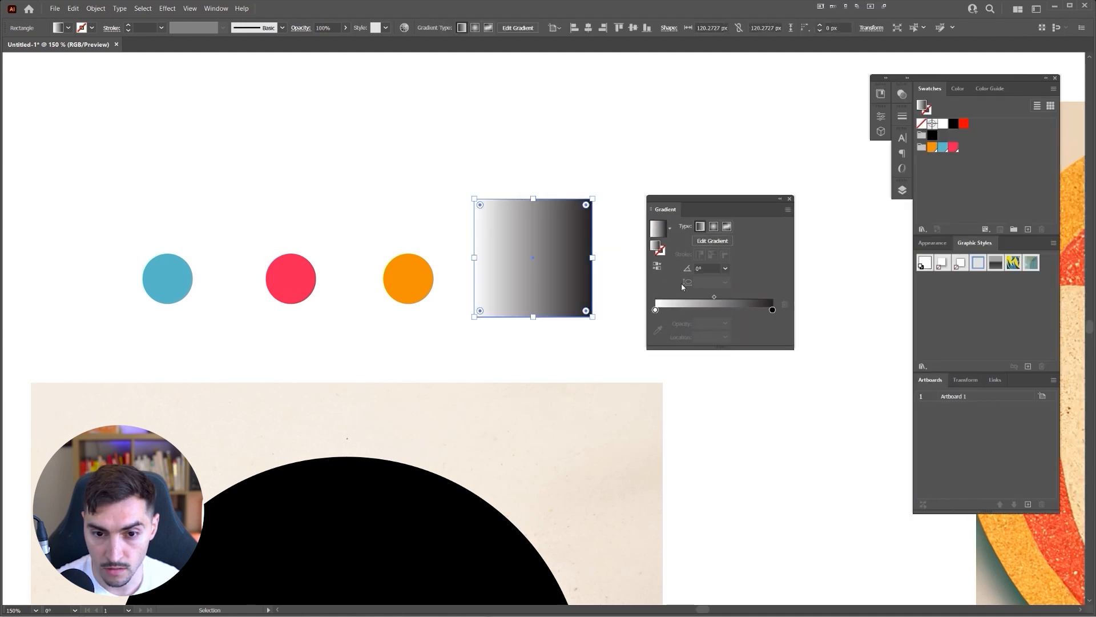
pyautogui.click(655, 310)
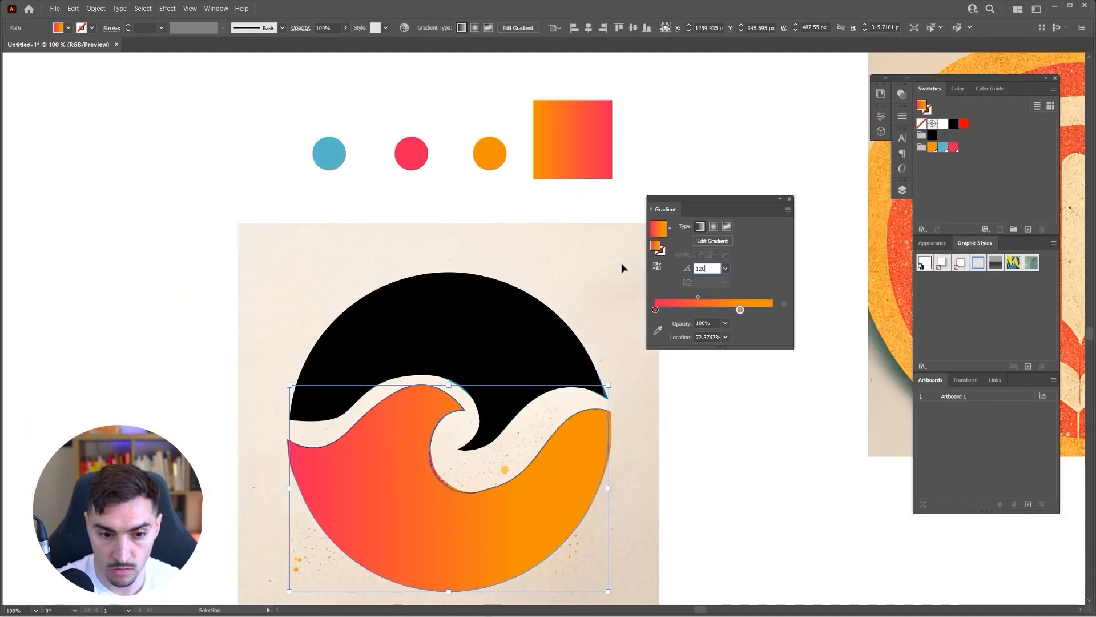
# - Set the lower wave shape's gradient angle to 120°, reverse the gradient and move its pink stop to about 75%
pyautogui.press('Return')
pyautogui.click(656, 266)
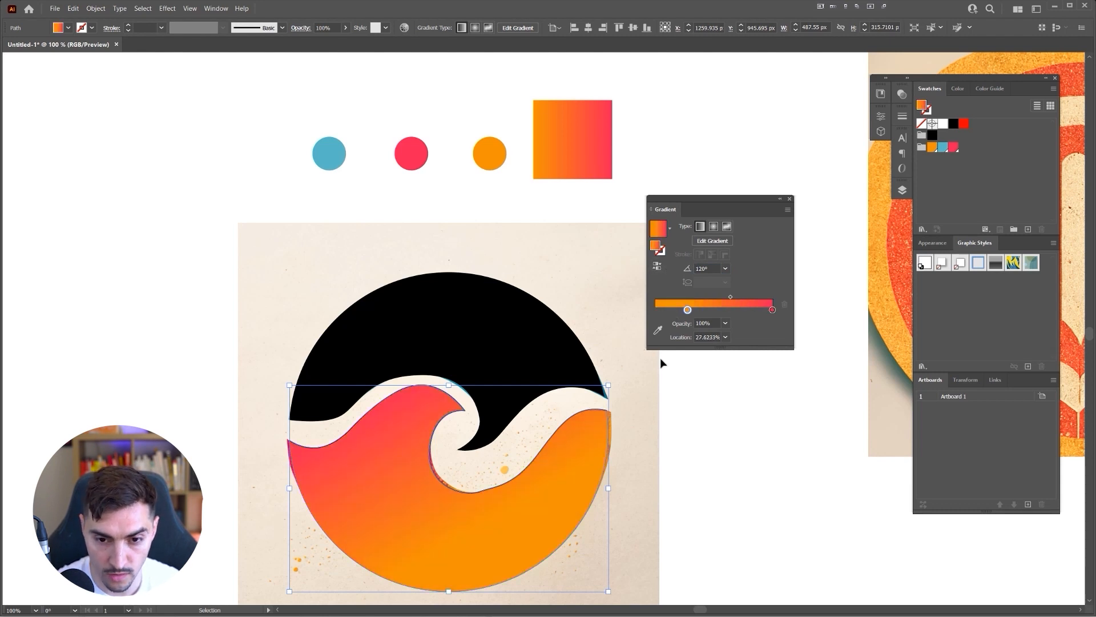
pyautogui.moveTo(689, 311); pyautogui.dragTo(743, 311)
pyautogui.moveTo(682, 110); pyautogui.dragTo(673, 147)
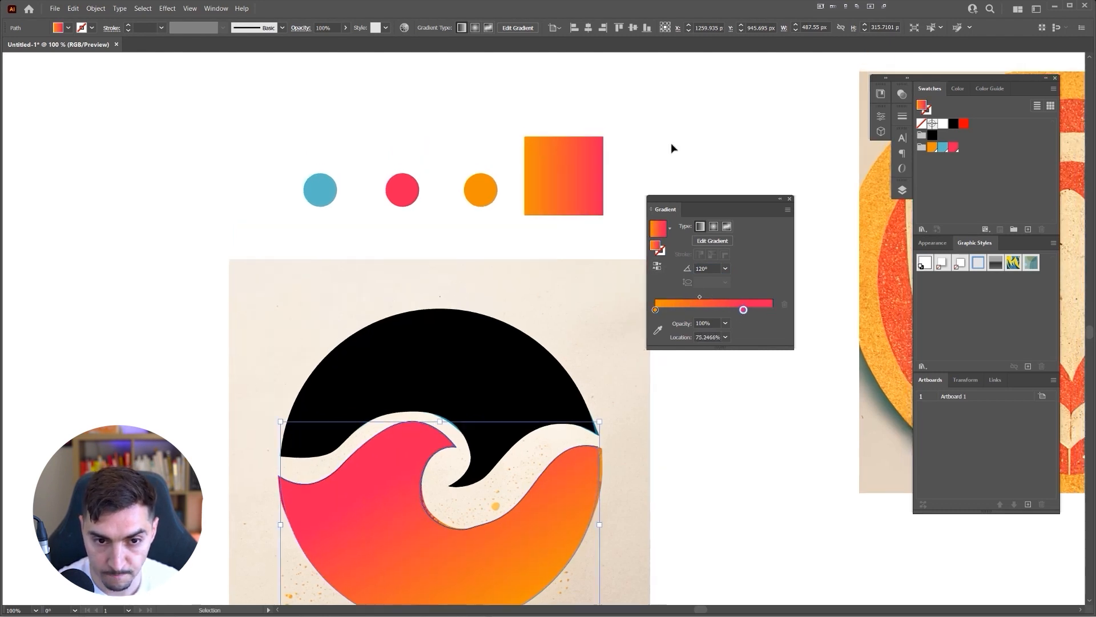
# - Fill the black upper wave shape with the blue sampled from the small circle
pyautogui.click(485, 351)
pyautogui.press('i')
pyautogui.click(321, 182)
pyautogui.press('v')
pyautogui.click(478, 221)
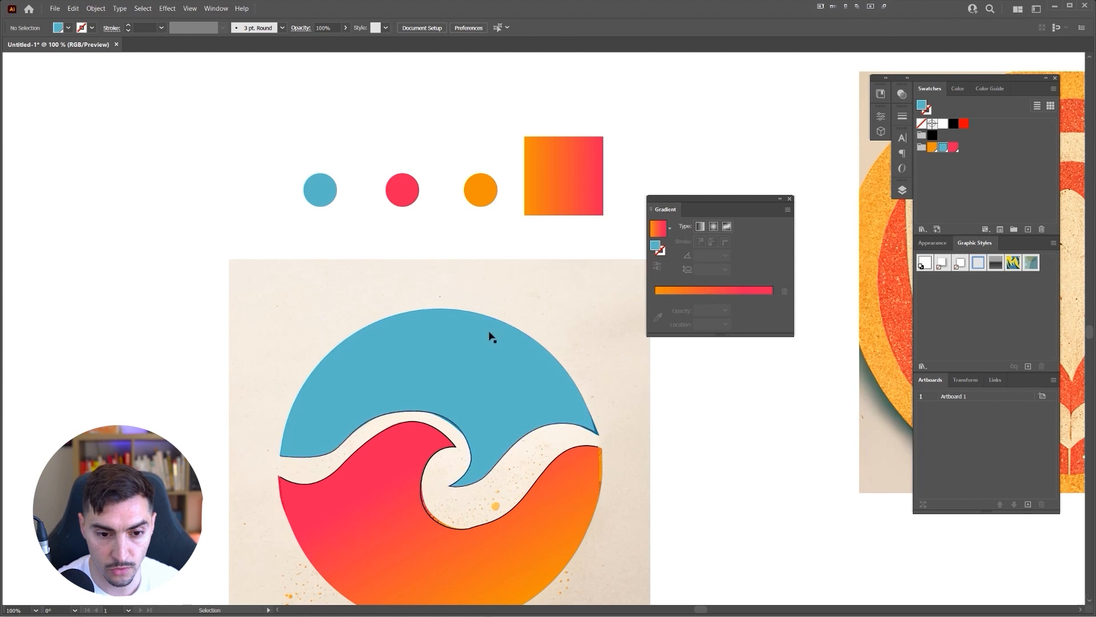
# - Try a linear gradient of blue and orange on the emblem's upper wave shape
pyautogui.click(488, 335)
pyautogui.scroll(1, 488, 335)
pyautogui.click(661, 295)
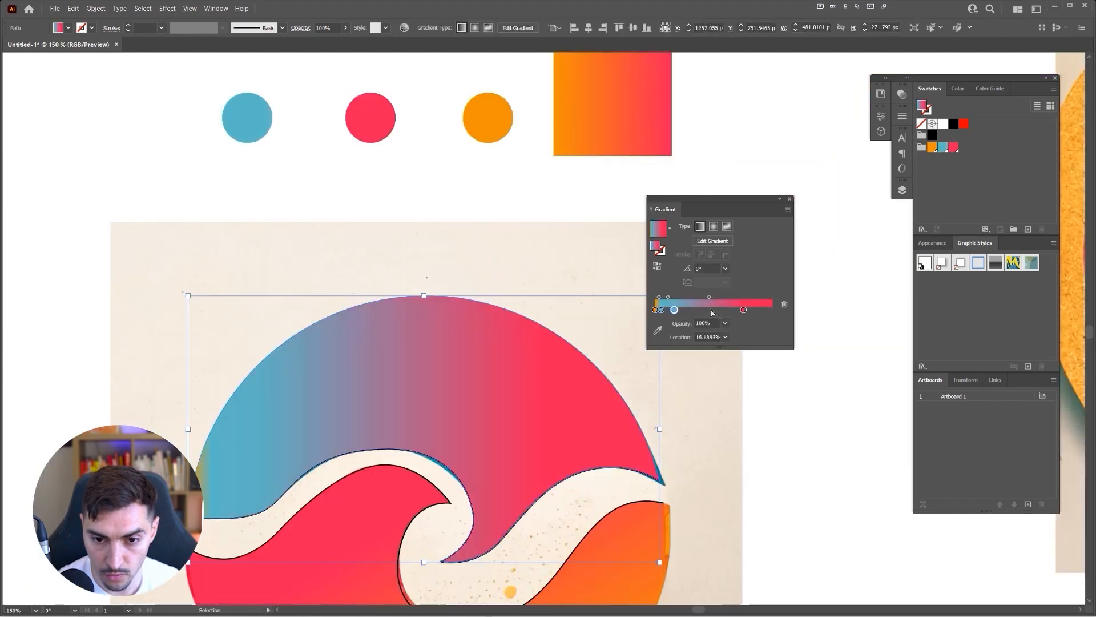
pyautogui.moveTo(722, 338); pyautogui.dragTo(714, 345)
pyautogui.moveTo(661, 310); pyautogui.dragTo(665, 337)
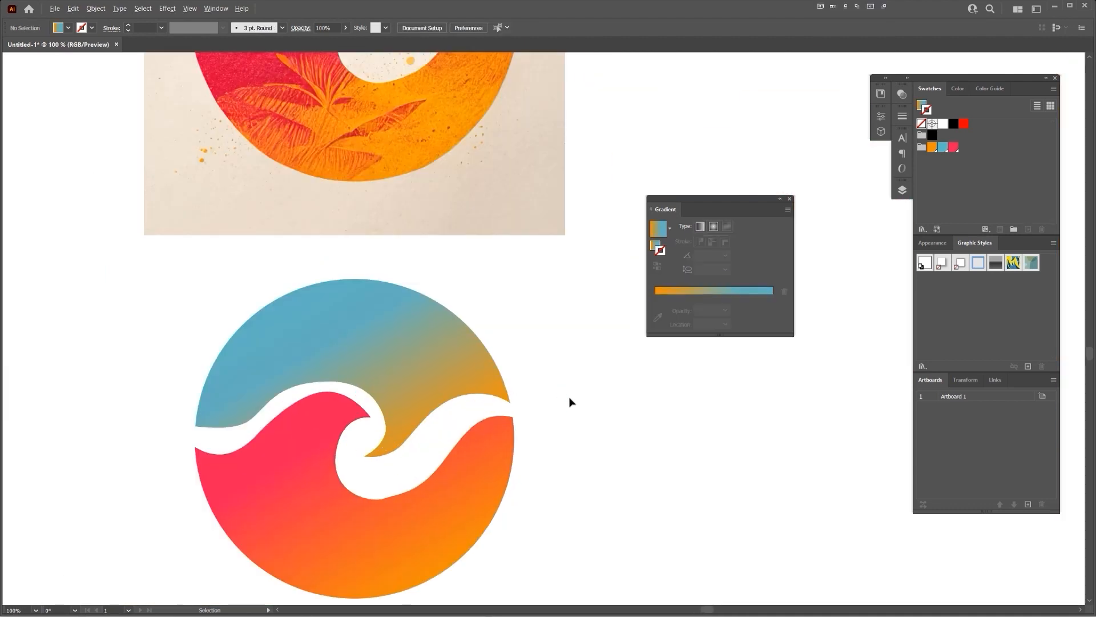
# - Move the source wave image up and bring the vector emblem into the row between RUNE and the badge
pyautogui.scroll(-4, 571, 400)
pyautogui.click(492, 445)
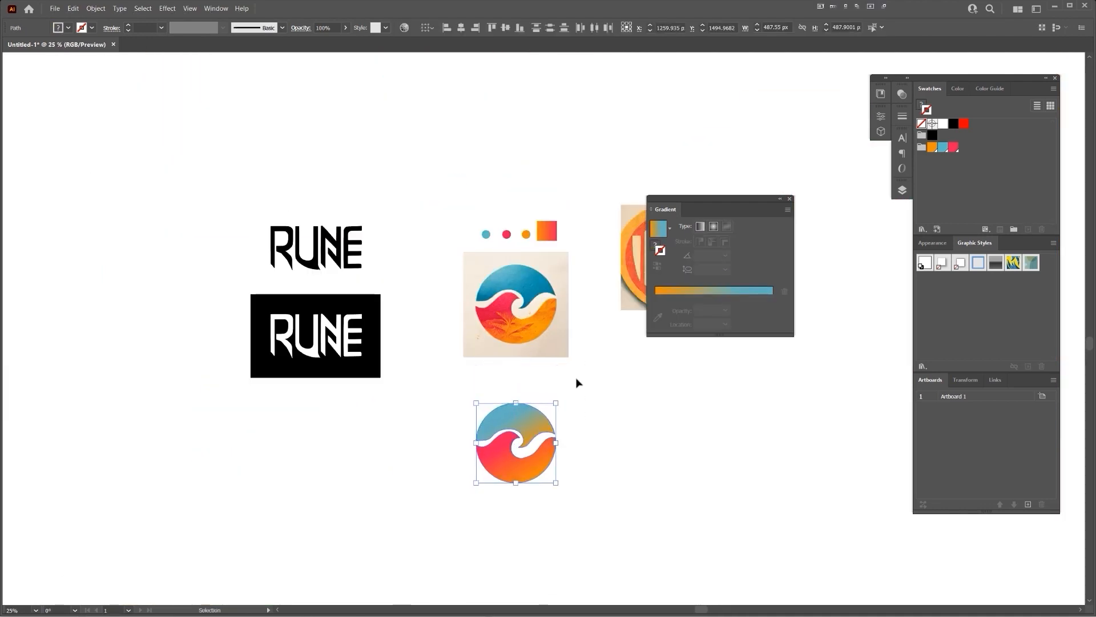
pyautogui.scroll(3, 594, 431)
pyautogui.scroll(-3, 533, 325)
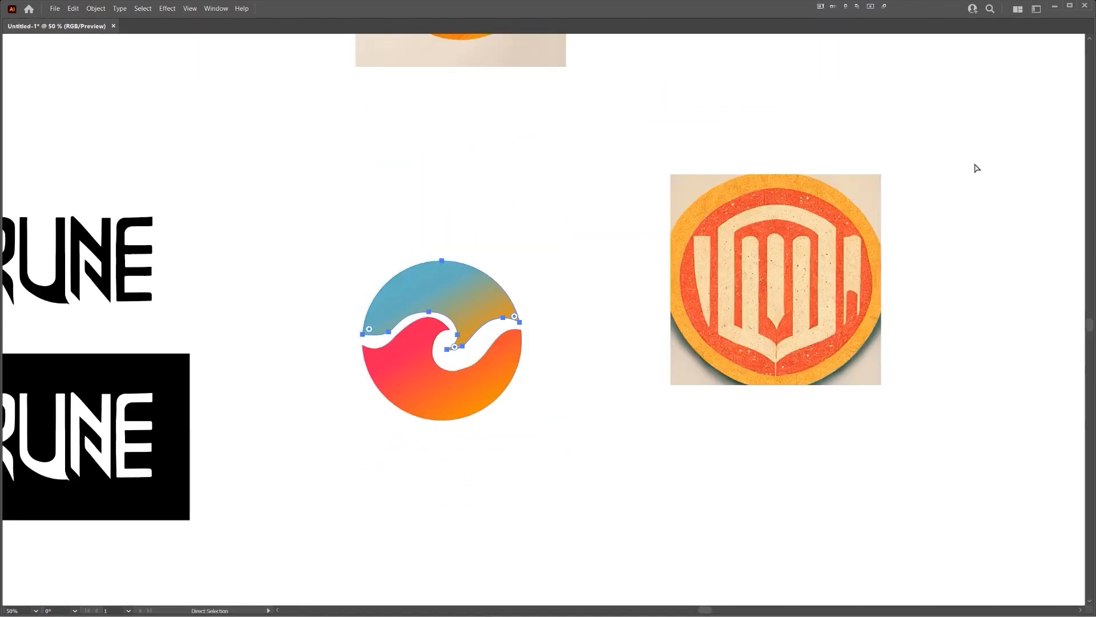
# - Replace the gradient on the emblem's upper shape with a solid blue fill
pyautogui.press('Tab')
pyautogui.click(567, 183)
pyautogui.scroll(-1, 577, 200)
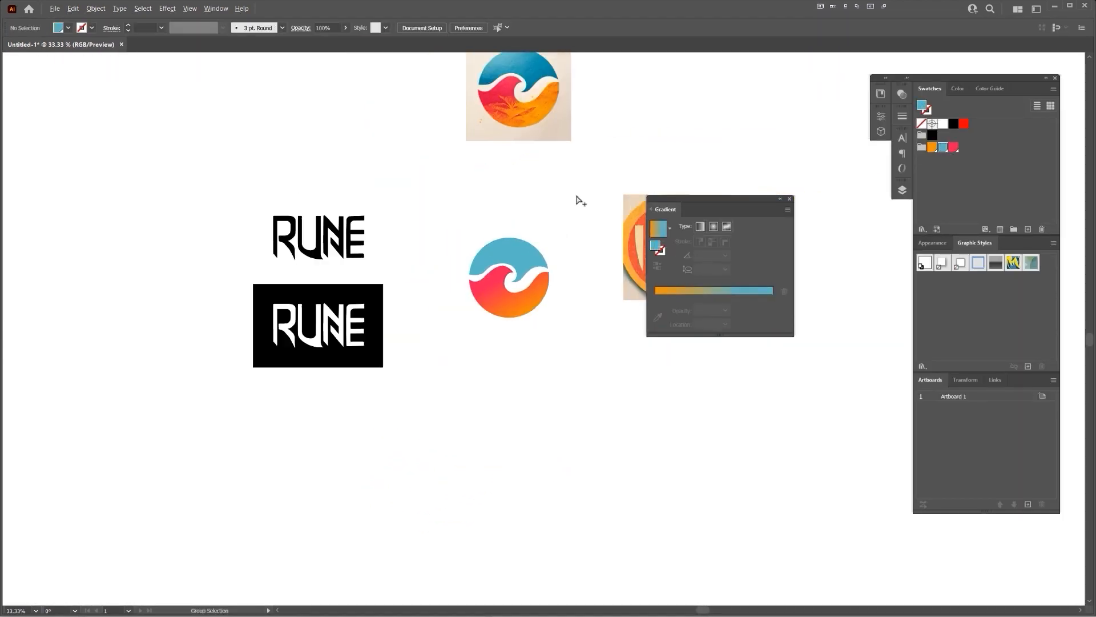
# - Draw a red-filled circle about 566 px across over the badge's inner disc and shift it sideways
pyautogui.scroll(3, 581, 200)
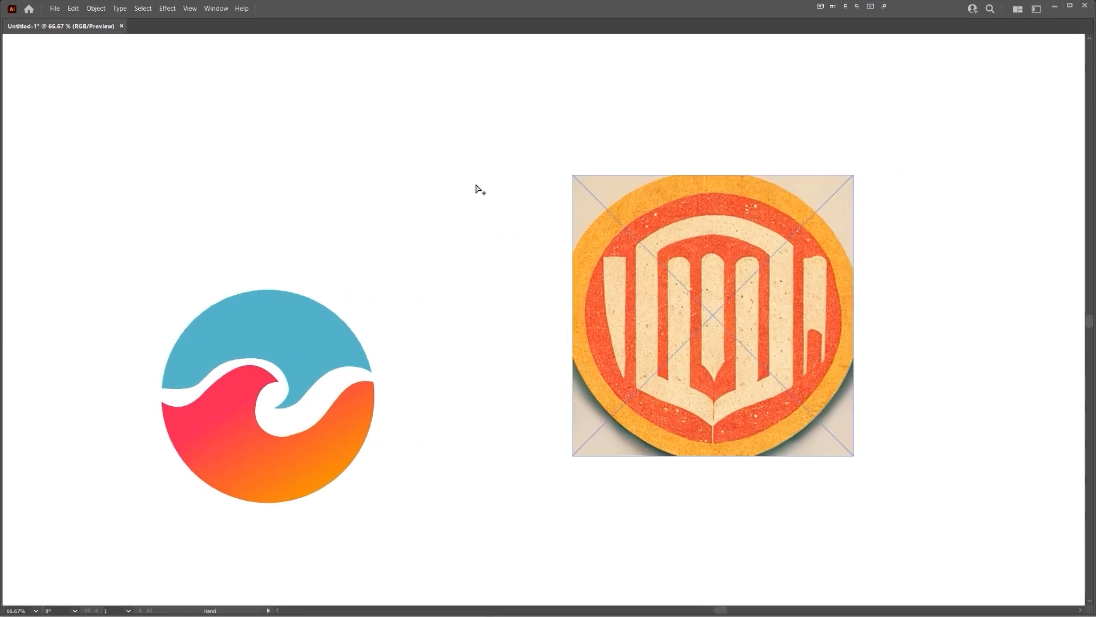
pyautogui.click(688, 203)
pyautogui.scroll(1, 813, 234)
pyautogui.moveTo(812, 233); pyautogui.dragTo(643, 244)
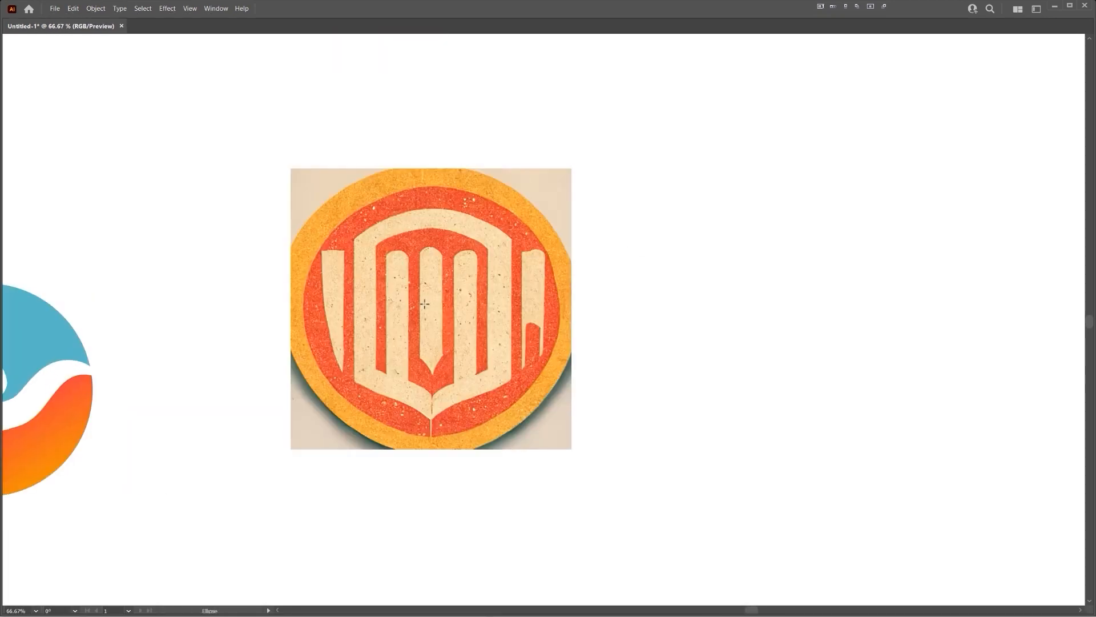
pyautogui.moveTo(424, 304); pyautogui.dragTo(564, 442)
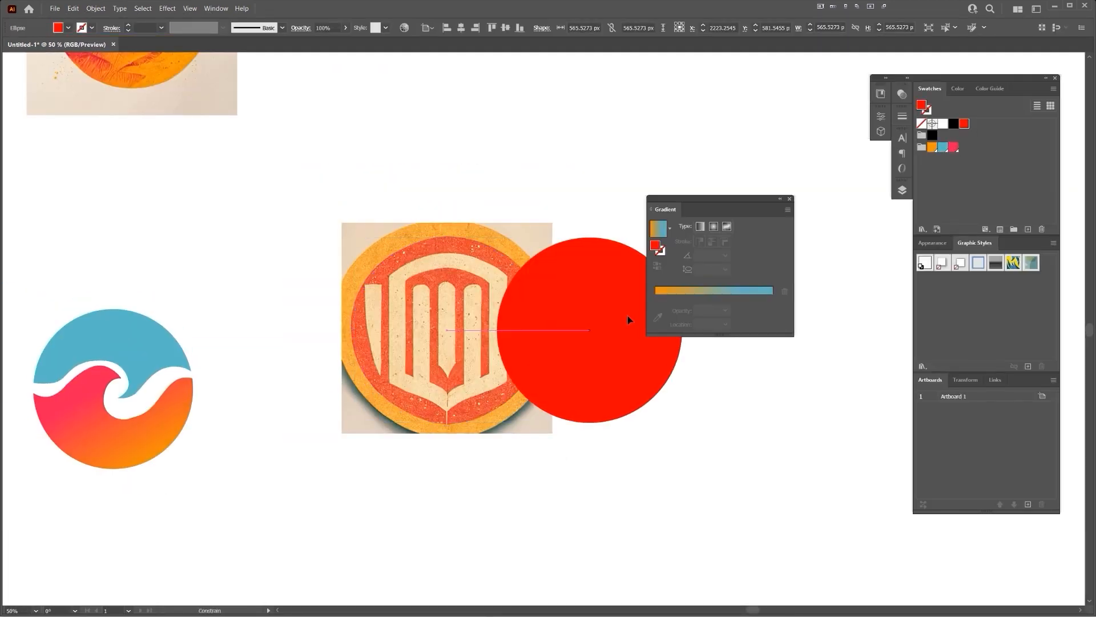
pyautogui.moveTo(553, 325); pyautogui.dragTo(527, 327)
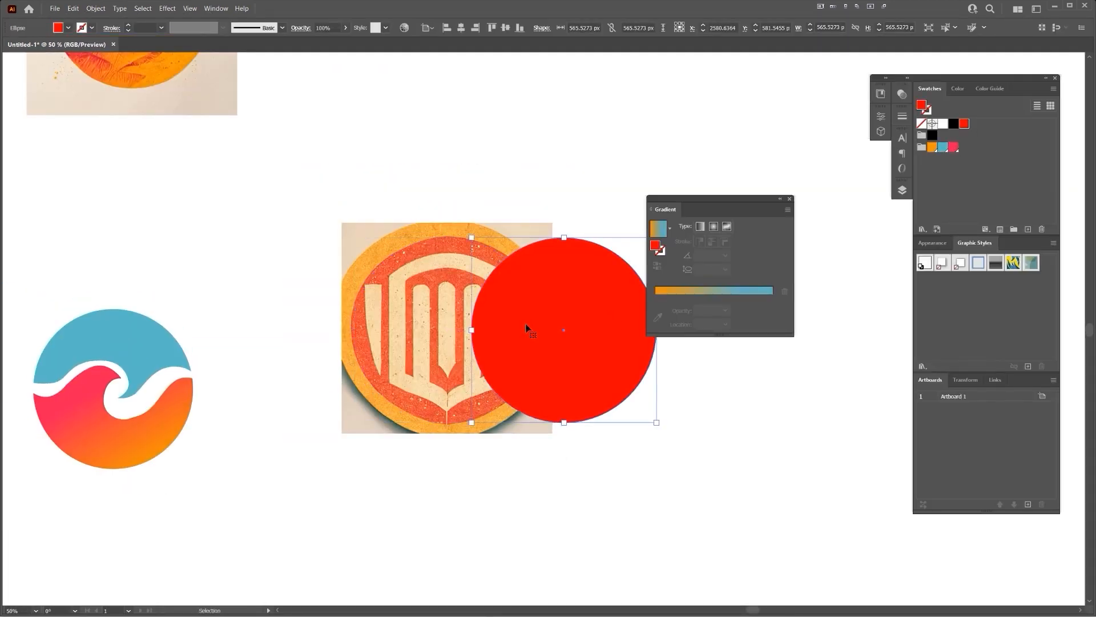
# - Fill the new circle with the orange-red sampled from the badge's inner disc
pyautogui.press('i')
pyautogui.click(451, 245)
pyautogui.press('v')
pyautogui.click(577, 191)
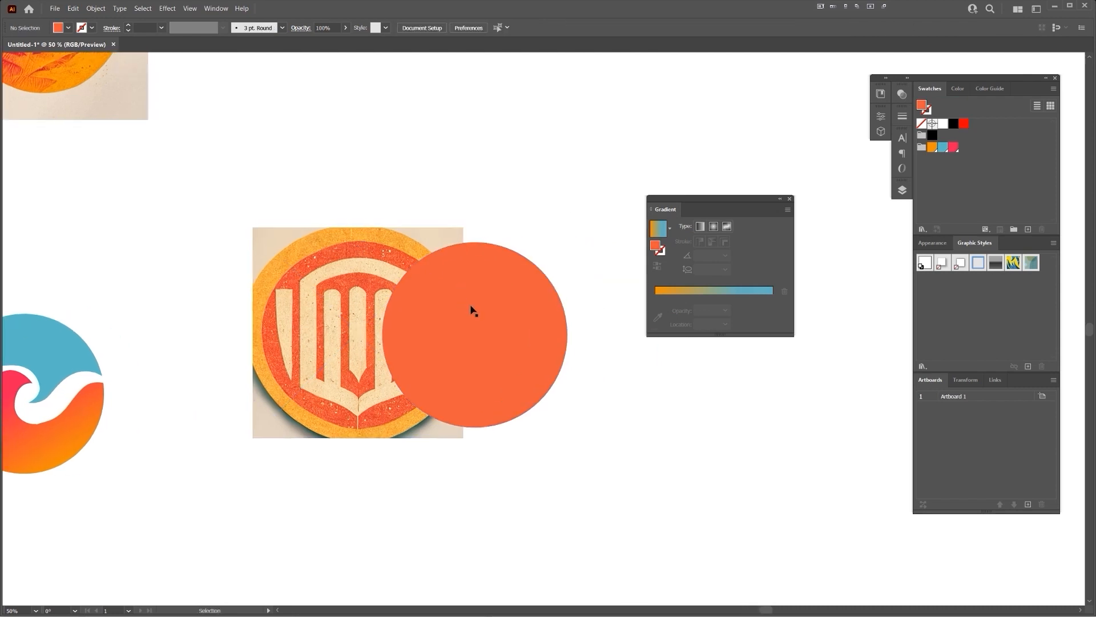
# - Move the circle clear of the badge, add a concentric circle about 730 px across and fill it with the badge's yellow-orange
pyautogui.moveTo(473, 311); pyautogui.dragTo(499, 318)
pyautogui.moveTo(504, 237); pyautogui.dragTo(504, 212)
pyautogui.press('i')
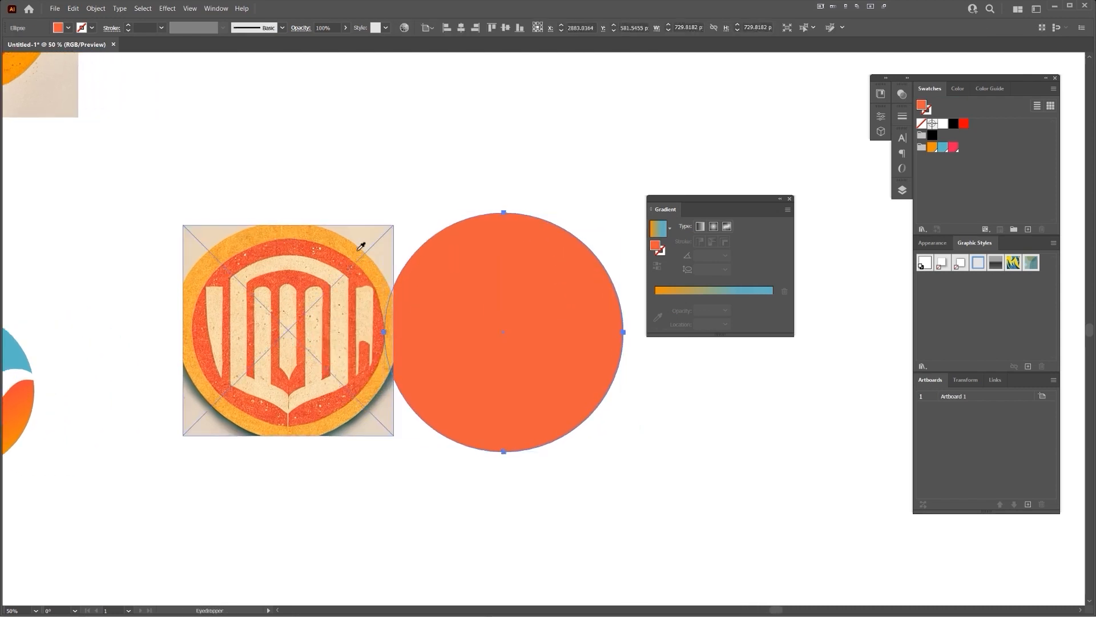
pyautogui.click(361, 245)
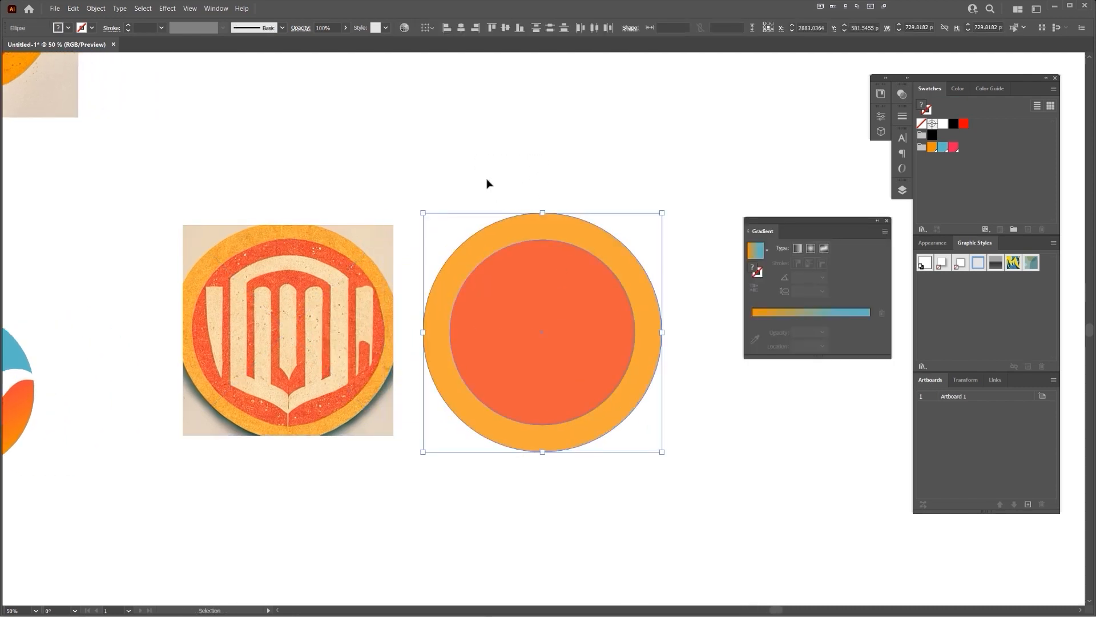
# - Draw a black rectangle over the left half of the badge's central bar and raise its outer lower corner about 51 px to form a point
pyautogui.click(481, 201)
pyautogui.hotkey('ctrl', '=')
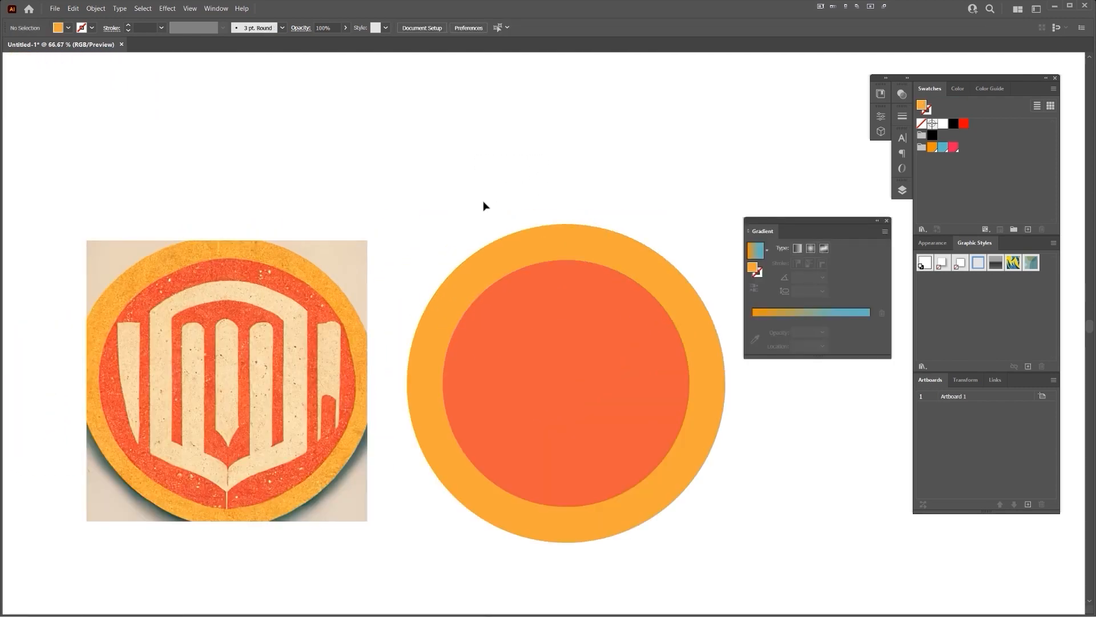
pyautogui.press('Tab')
pyautogui.moveTo(446, 222); pyautogui.dragTo(537, 162)
pyautogui.moveTo(270, 191)
pyautogui.mouseDown()
pyautogui.moveTo(402, 201)
pyautogui.moveTo(504, 193)
pyautogui.moveTo(534, 496)
pyautogui.mouseUp()
pyautogui.hotkey('ctrl', '=')
pyautogui.hotkey('ctrl', '=')
pyautogui.press('m')
pyautogui.press('a')
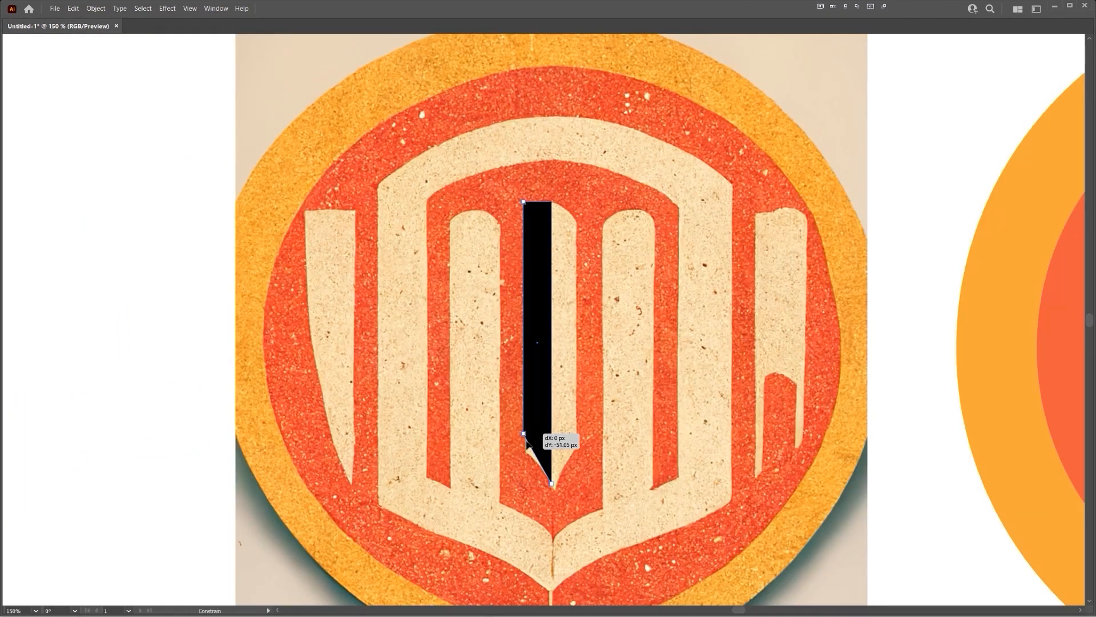
pyautogui.moveTo(552, 454)
pyautogui.mouseDown()
pyautogui.moveTo(553, 498)
pyautogui.moveTo(603, 381)
pyautogui.mouseUp()
pyautogui.press('v')
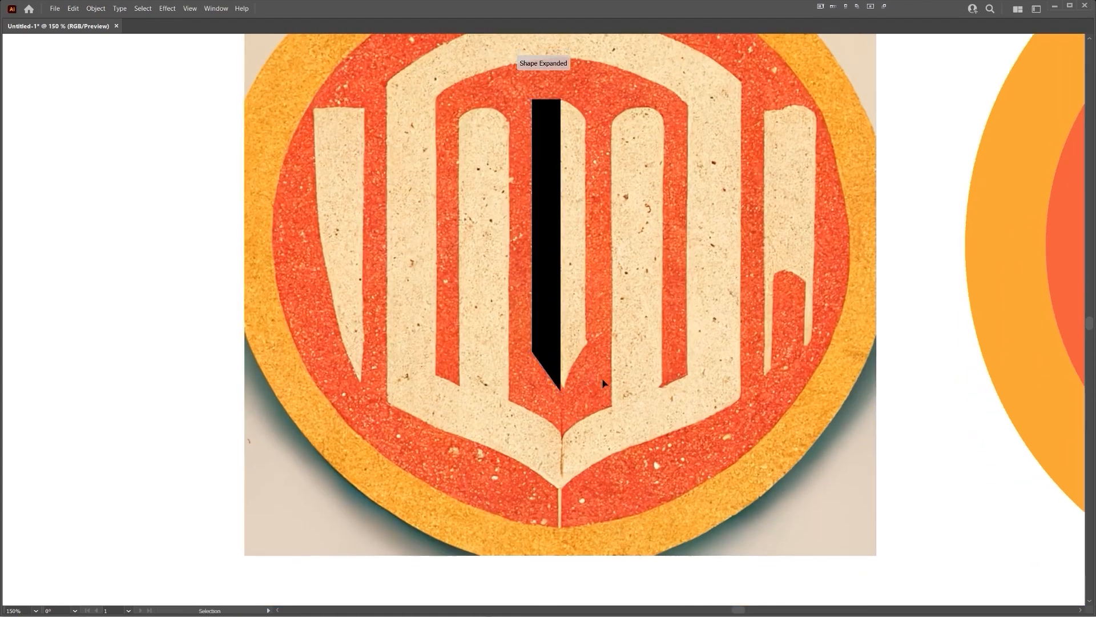
# - Trace the left half of the badge's shield frame with a Pen path from the top centre to the lower tip
pyautogui.scroll(3, 597, 249)
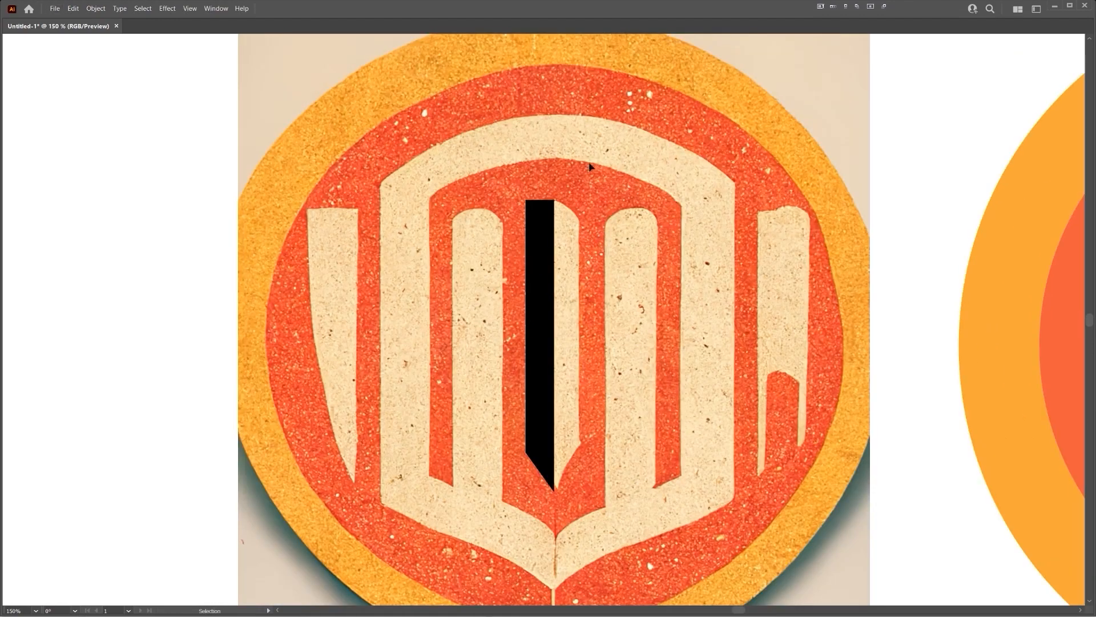
pyautogui.moveTo(408, 194); pyautogui.dragTo(382, 231)
pyautogui.click(408, 194)
pyautogui.click(408, 488)
pyautogui.moveTo(553, 532)
pyautogui.mouseDown()
pyautogui.moveTo(557, 497)
pyautogui.moveTo(558, 577)
pyautogui.mouseUp()
pyautogui.press('v')
# - Turn the frame path into a black stroke without fill and set its weight to 50 pt
pyautogui.hotkey('shift', 'x')
pyautogui.press('Tab')
pyautogui.click(903, 115)
pyautogui.keyDown('shift'); pyautogui.click(809, 125); pyautogui.keyUp('shift')
pyautogui.keyDown('shift'); pyautogui.click(809, 125); pyautogui.keyUp('shift')
pyautogui.keyDown('shift'); pyautogui.click(809, 125); pyautogui.keyUp('shift')
pyautogui.keyDown('shift'); pyautogui.click(809, 125); pyautogui.keyUp('shift')
pyautogui.keyDown('shift'); pyautogui.click(810, 125); pyautogui.keyUp('shift')
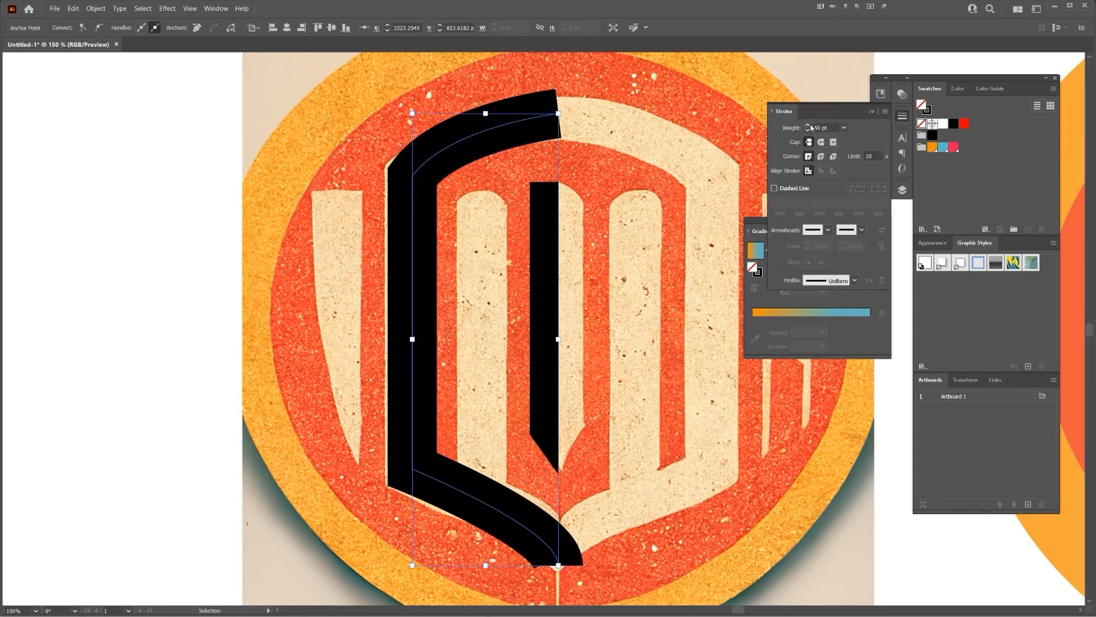
pyautogui.click(821, 142)
pyautogui.click(809, 141)
pyautogui.click(809, 155)
pyautogui.click(690, 110)
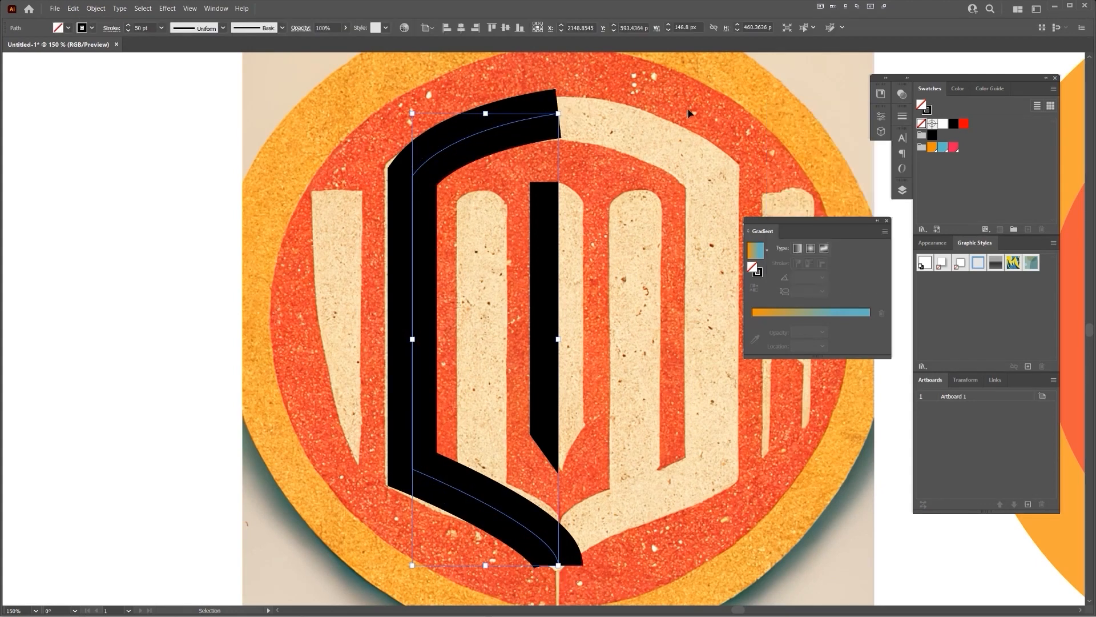
# - Trace the bar left of the central one with a straight vertical 50 pt black line running into the frame
pyautogui.press('p')
pyautogui.click(486, 204)
pyautogui.click(486, 486)
pyautogui.click(495, 299)
pyautogui.click(903, 116)
pyautogui.click(368, 221)
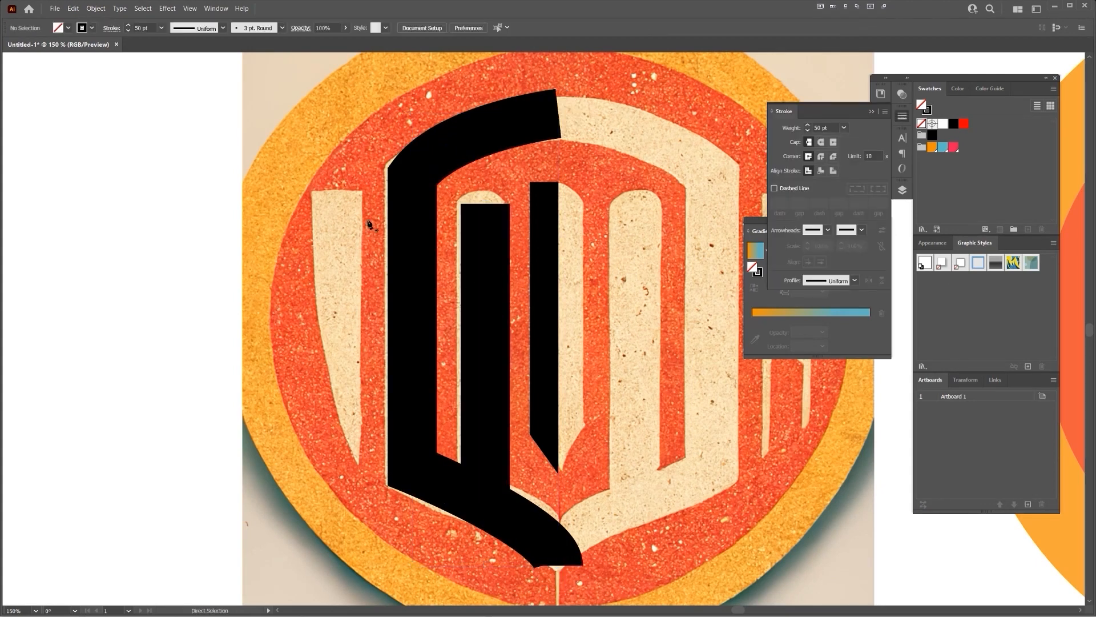
# - Trace the badge's left outer wing as a closed tapering shape with a curved outer side and a black fill
pyautogui.press('p')
pyautogui.click(361, 190)
pyautogui.click(361, 462)
pyautogui.moveTo(313, 190); pyautogui.dragTo(318, 129)
pyautogui.hotkey('shift', 'x')
pyautogui.click(361, 191)
# - Select all the black tracings of the left half and expand their strokes into filled shapes
pyautogui.scroll(-3, 362, 175)
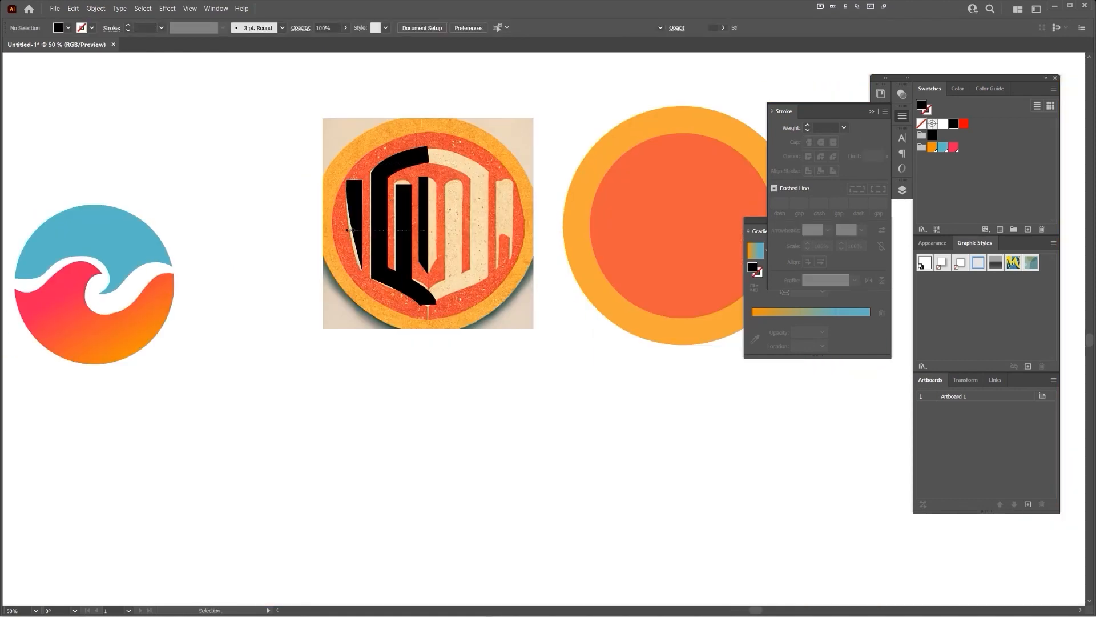
pyautogui.moveTo(350, 230); pyautogui.dragTo(347, 231)
pyautogui.press('a')
pyautogui.hotkey('alt', 'o')
pyautogui.press('x')
pyautogui.press('Return')
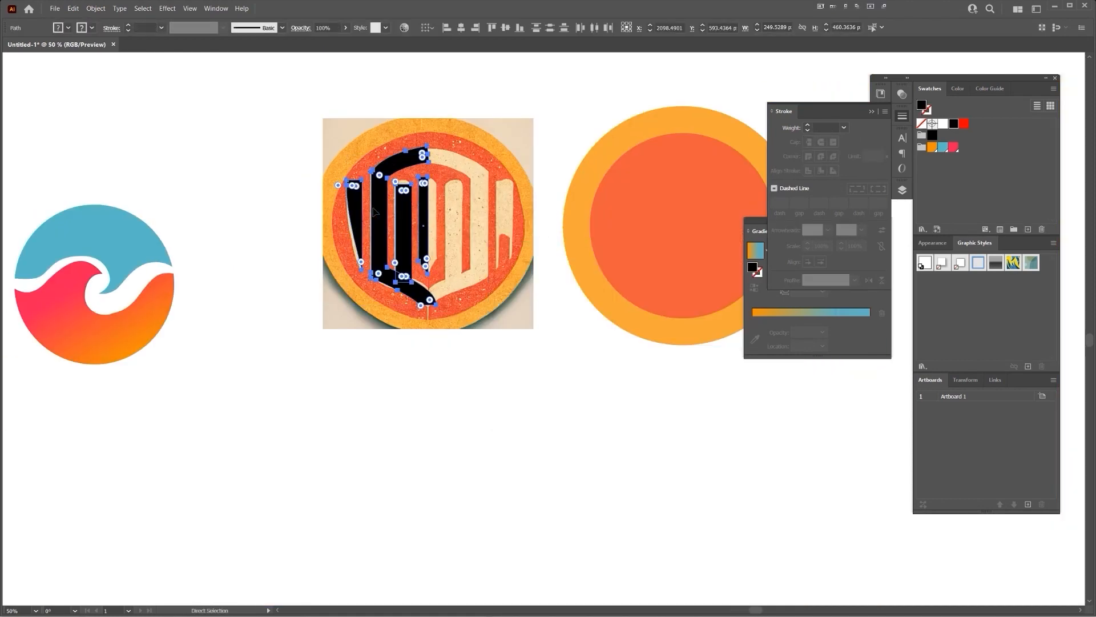
pyautogui.press('v')
# - Curve the flat top of the bar left of the central one into a rounded end
pyautogui.keyDown('alt'); pyautogui.scroll(1, 358, 182); pyautogui.keyUp('alt')
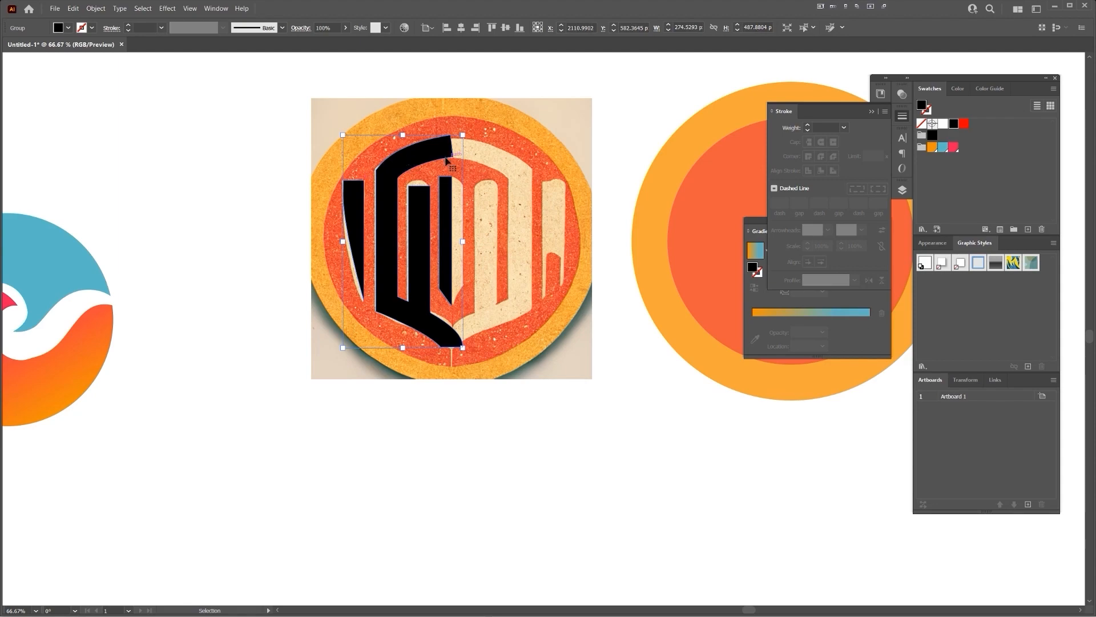
pyautogui.scroll(4, 446, 158)
pyautogui.press('a')
pyautogui.click(372, 284)
pyautogui.hotkey('shift', 'c')
pyautogui.moveTo(323, 284); pyautogui.dragTo(327, 258)
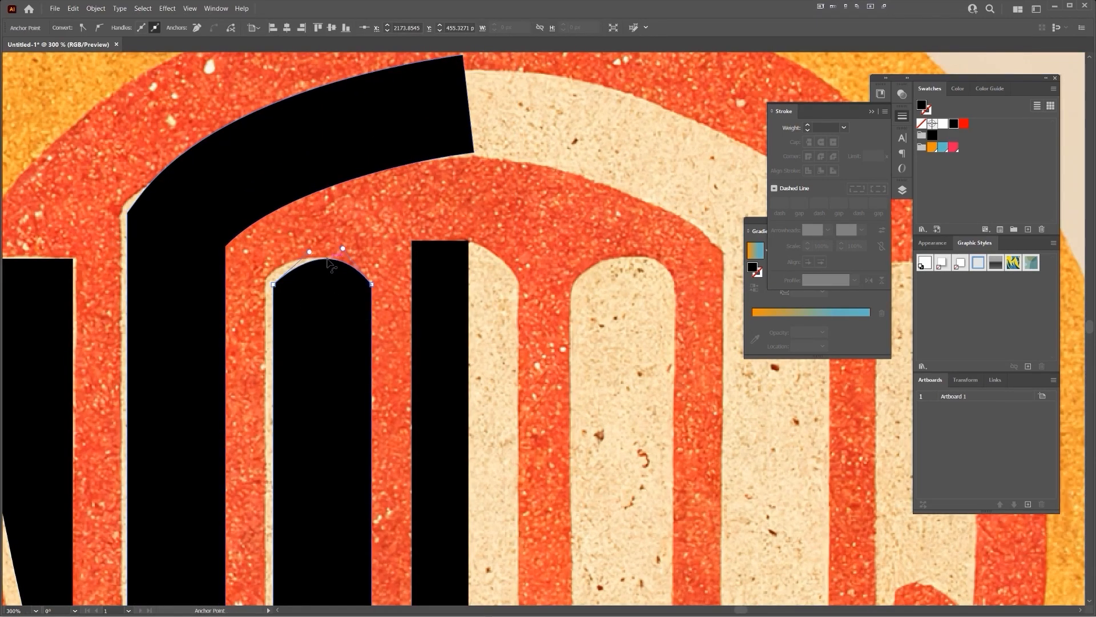
# - Curve the top edge of the left outer wing slightly upward
pyautogui.press('p')
pyautogui.moveTo(508, 84); pyautogui.dragTo(480, 132)
pyautogui.scroll(-4, 441, 152)
pyautogui.scroll(5, 342, 185)
pyautogui.hotkey('shift', 'c')
pyautogui.moveTo(343, 198); pyautogui.dragTo(345, 184)
pyautogui.scroll(-4, 343, 190)
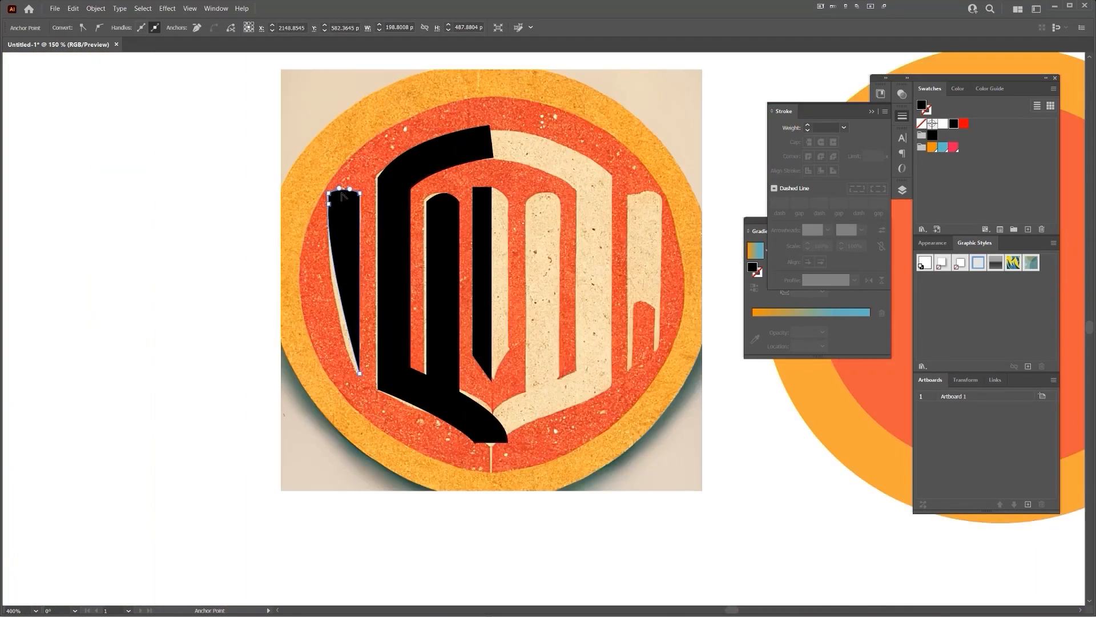
# - Reflect a copy of the black half across the vertical axis at the central bar's inner edge to complete the mark
pyautogui.press('v')
pyautogui.click(567, 277)
pyautogui.moveTo(554, 303); pyautogui.dragTo(551, 305)
pyautogui.moveTo(563, 109); pyautogui.dragTo(293, 374)
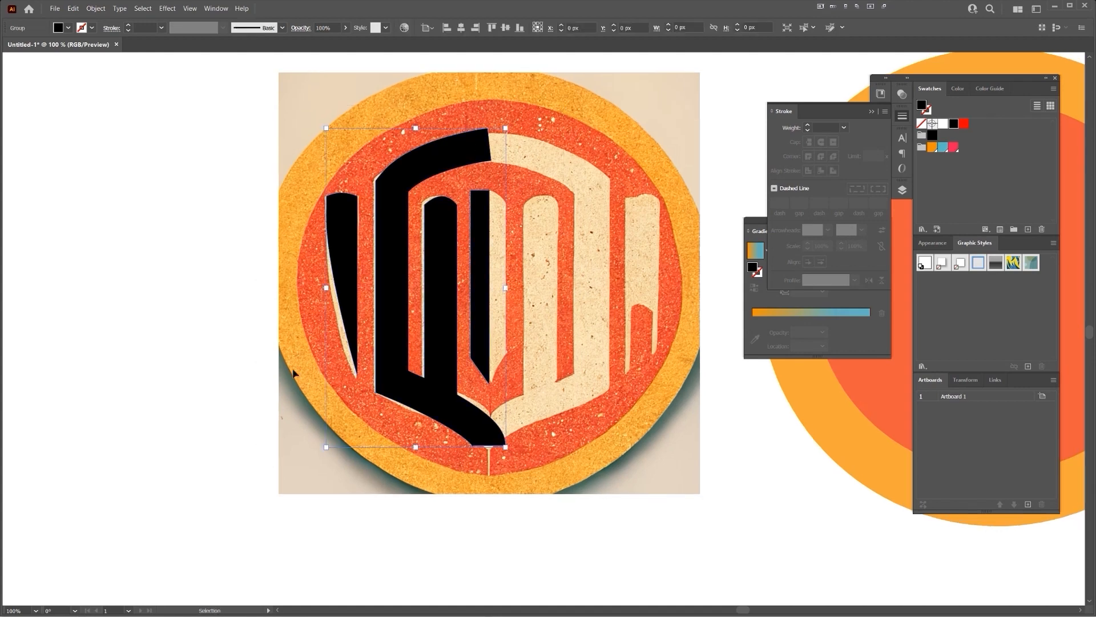
pyautogui.click(91, 7)
pyautogui.press('Escape')
pyautogui.press('o')
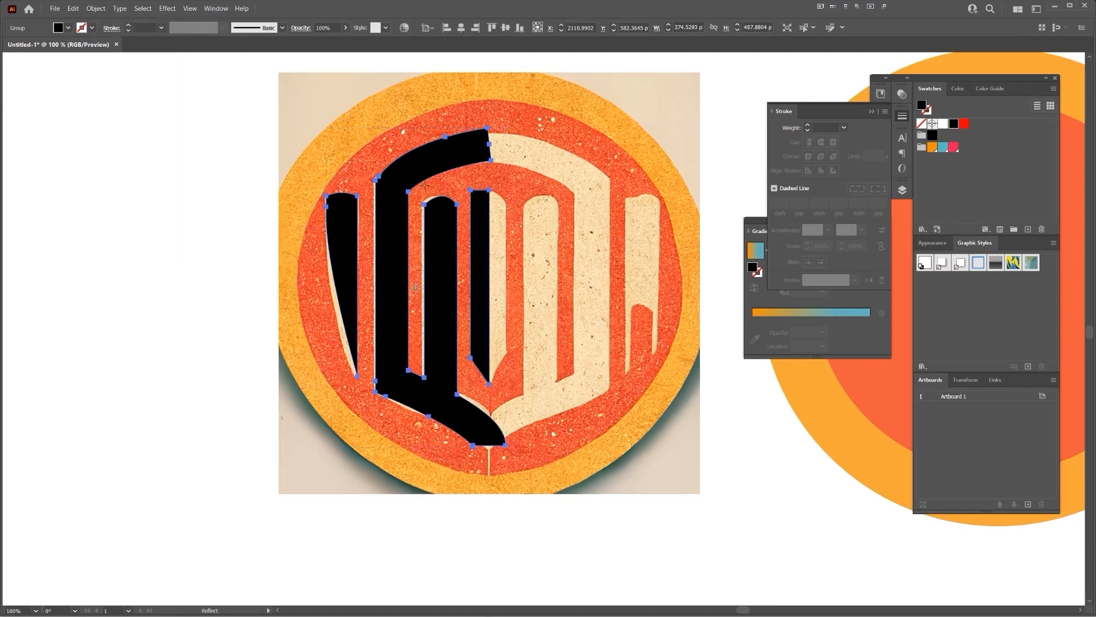
pyautogui.keyDown('alt'); pyautogui.click(489, 190); pyautogui.keyUp('alt')
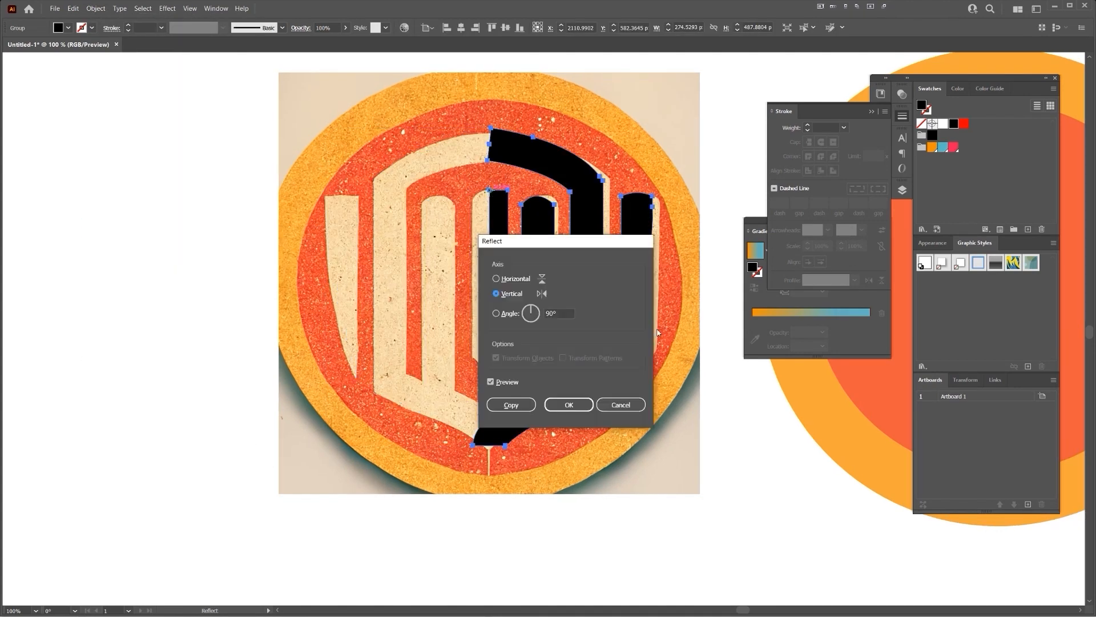
pyautogui.click(511, 405)
pyautogui.press('v')
# - Examine the join between the mirrored halves at the top centre of the black frame
pyautogui.scroll(-2, 454, 300)
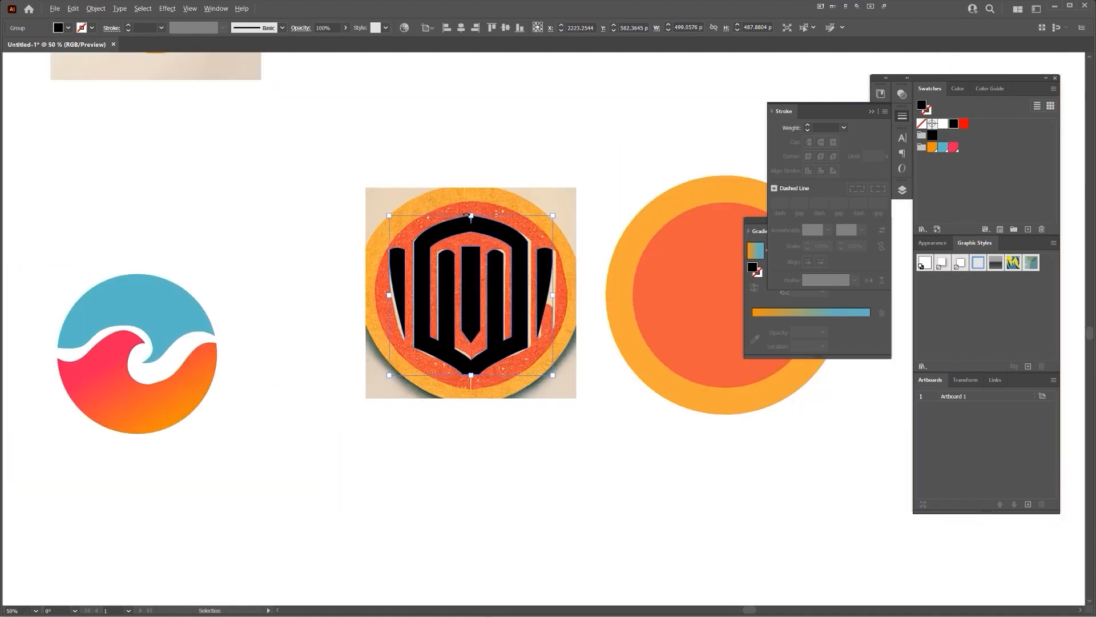
pyautogui.scroll(4, 470, 216)
pyautogui.press('a')
pyautogui.click(516, 234)
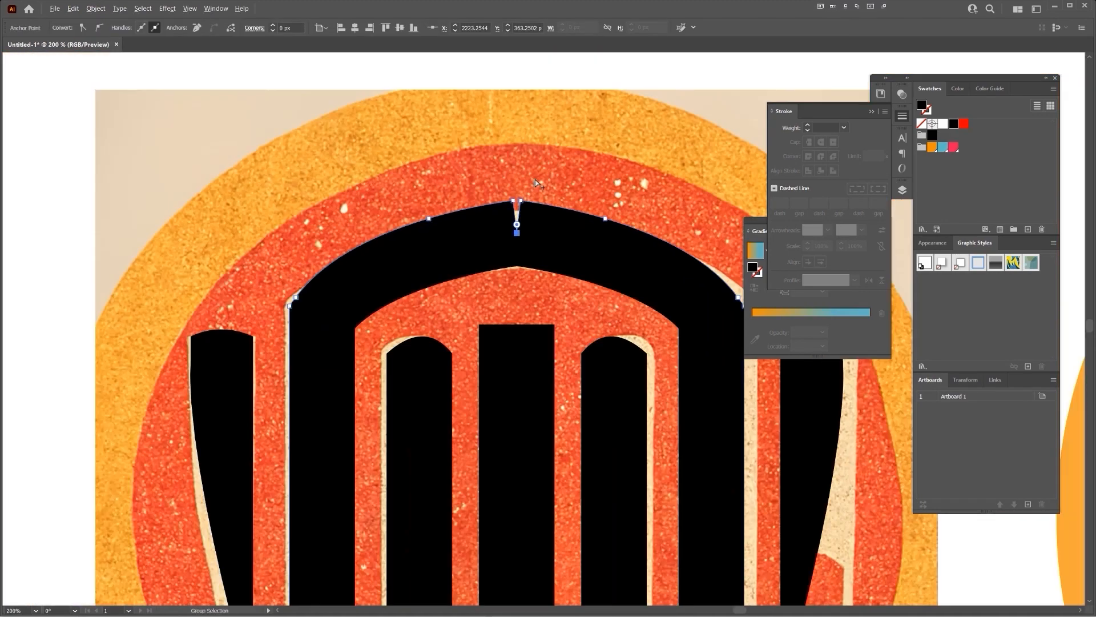
pyautogui.hotkey('ctrl', 'shift', 'a')
pyautogui.scroll(-3, 545, 178)
pyautogui.moveTo(583, 164); pyautogui.dragTo(207, 179)
pyautogui.scroll(-1, 270, 182)
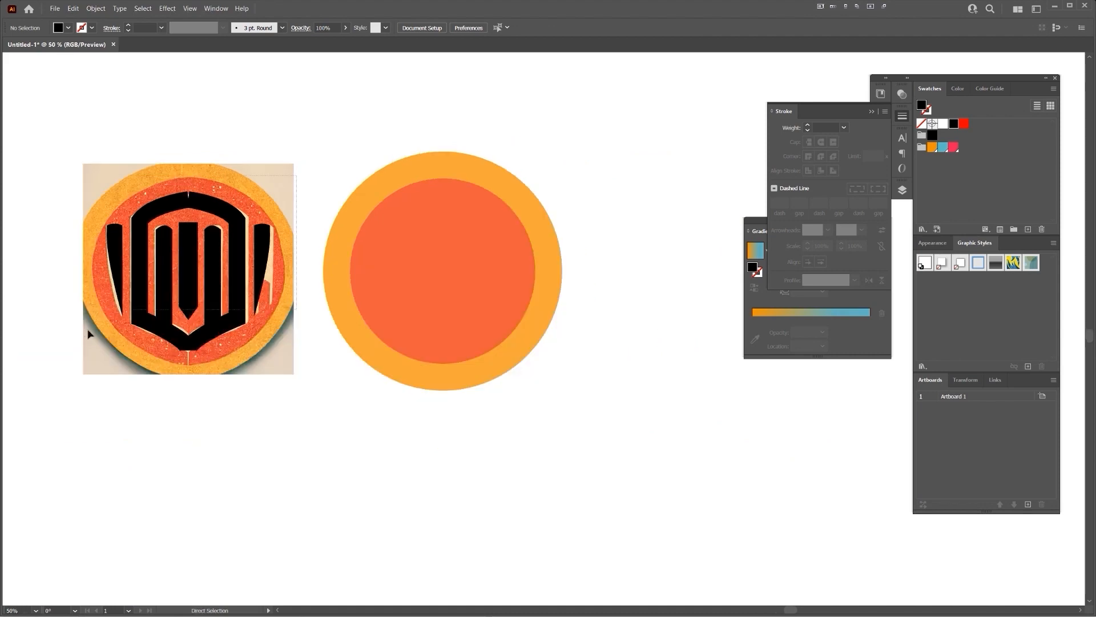
# - Place a copy of the black mark on the circles in the badge's sampled cream, and move the original below the reference badge
pyautogui.press('v')
pyautogui.moveTo(190, 256); pyautogui.dragTo(441, 262)
pyautogui.press('i')
pyautogui.click(270, 262)
pyautogui.press('v')
pyautogui.click(259, 178)
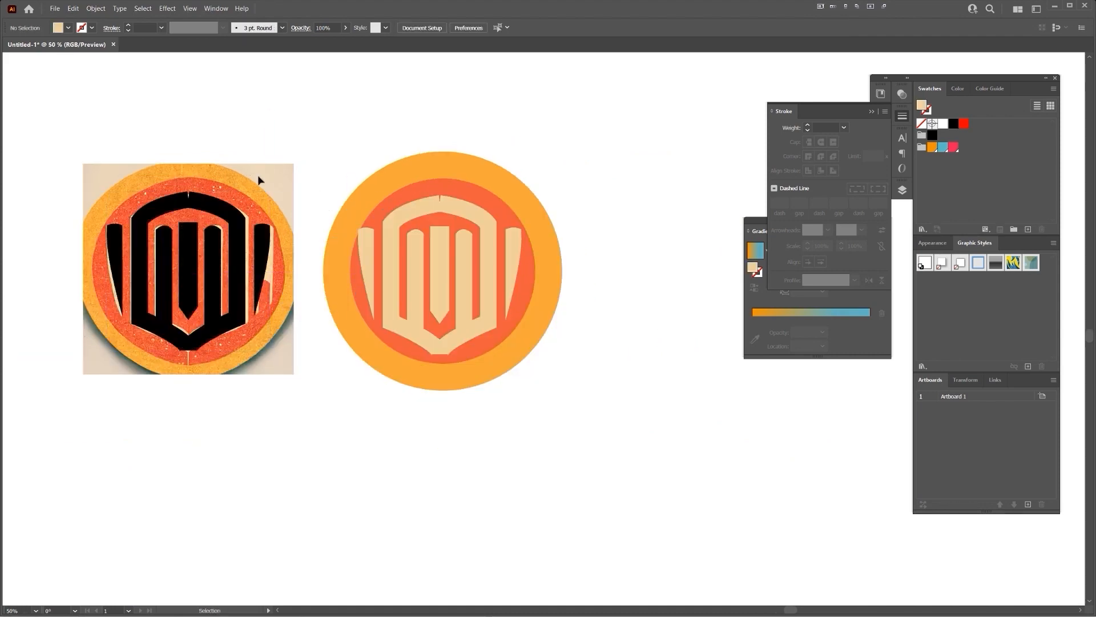
pyautogui.click(191, 269)
pyautogui.moveTo(192, 268); pyautogui.dragTo(192, 458)
# - Scale the cream mark down to about 468 × 458 px and centre it on the circles
pyautogui.keyDown('shift'); pyautogui.click(525, 191); pyautogui.keyUp('shift')
pyautogui.scroll(1, 479, 201)
pyautogui.click(450, 209)
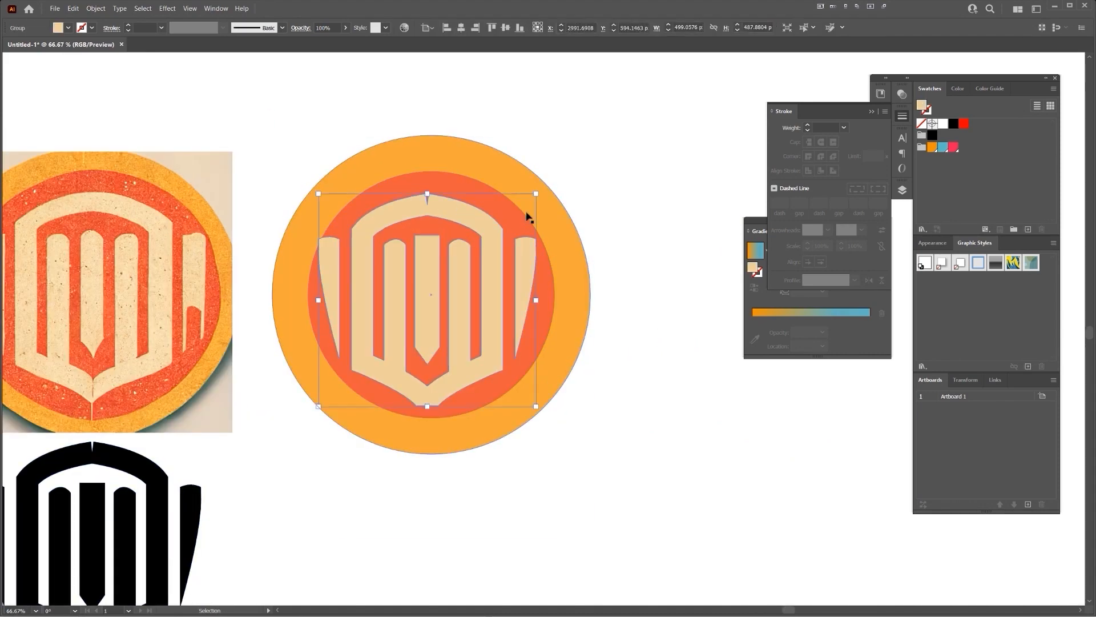
pyautogui.moveTo(536, 193); pyautogui.dragTo(520, 210)
pyautogui.keyDown('shift'); pyautogui.click(430, 178); pyautogui.keyUp('shift')
pyautogui.click(510, 31)
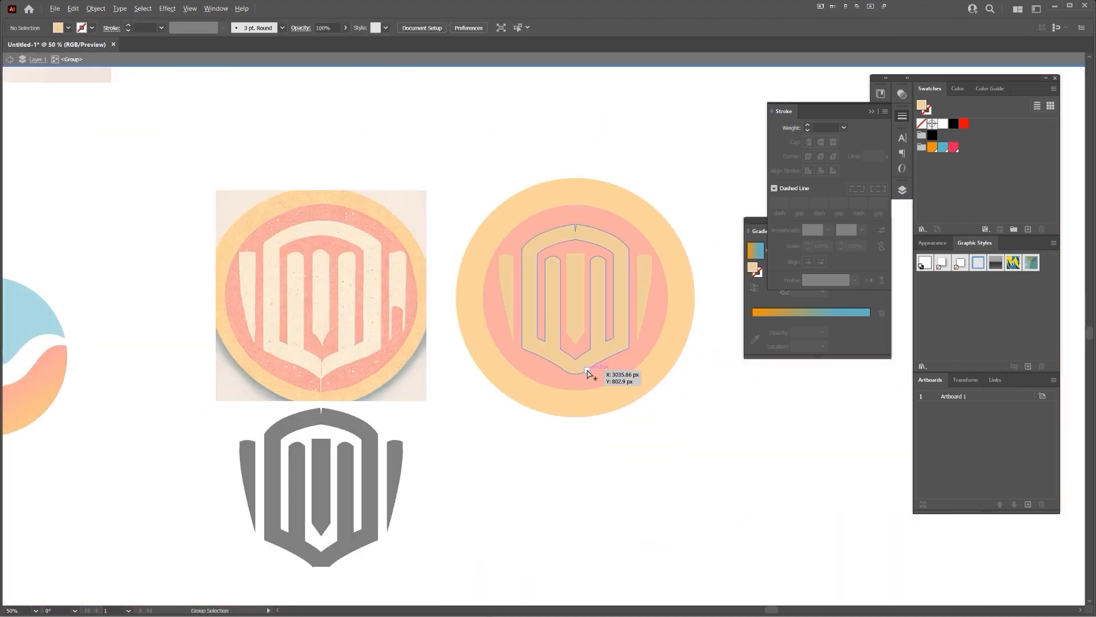
# - Clean up the cream frame inside its group by smoothing the flat lower tip and closing the notch at the top
pyautogui.scroll(3, 588, 320)
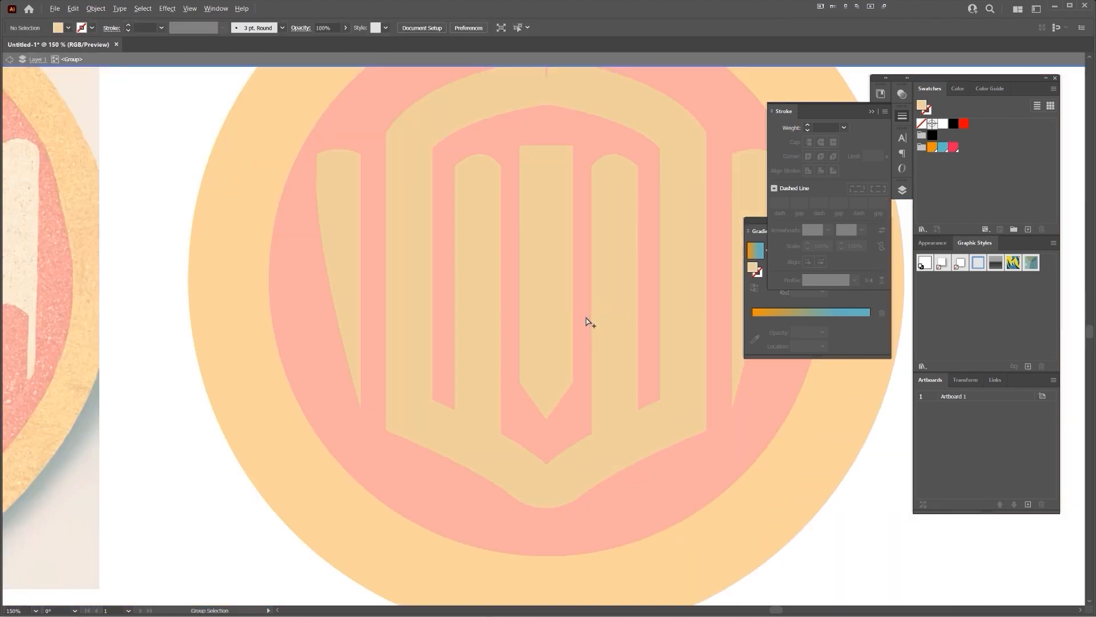
pyautogui.click(548, 416)
pyautogui.moveTo(548, 416); pyautogui.dragTo(559, 306)
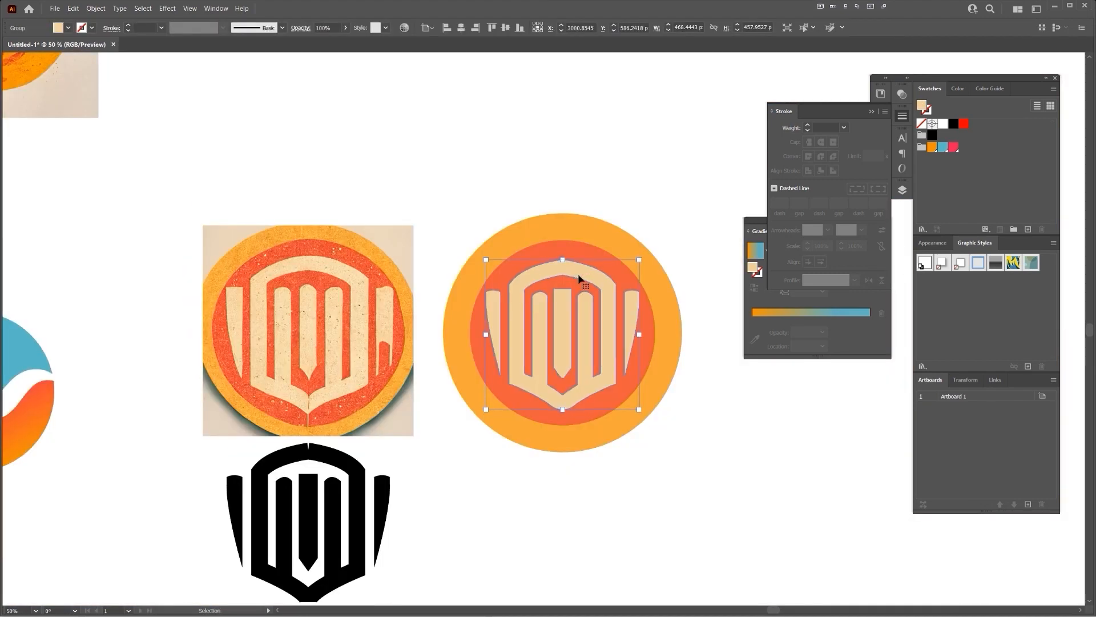
pyautogui.click(611, 189)
# - Select the whole rebuilt badge, move it away from the reference image and scale it down slightly
pyautogui.press('Tab')
pyautogui.click(529, 326)
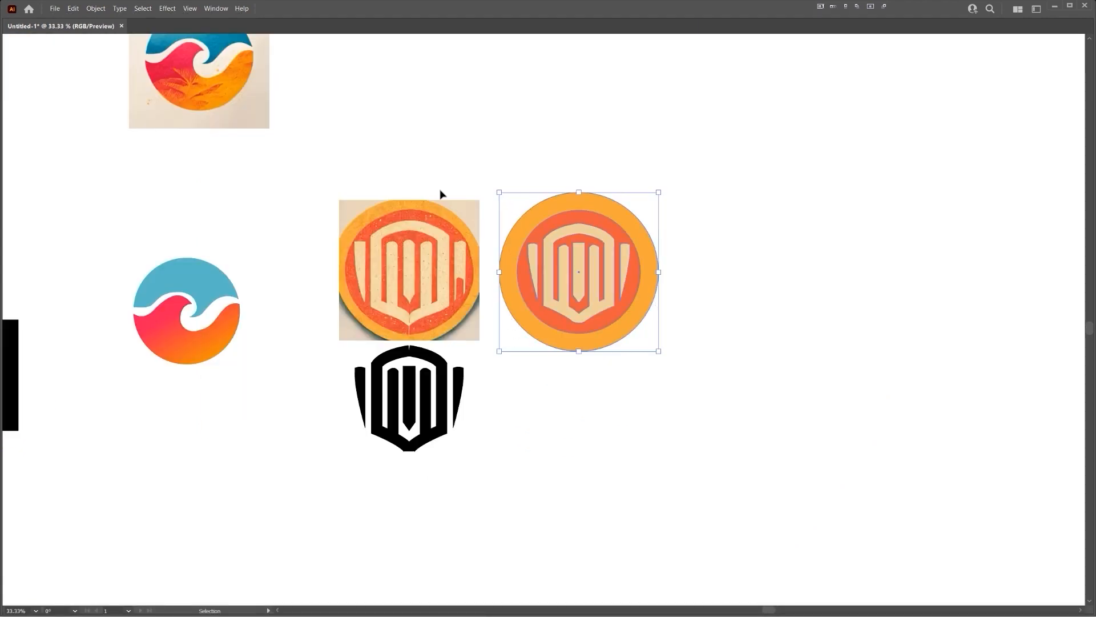
pyautogui.click(361, 404)
pyautogui.scroll(-2, 354, 406)
pyautogui.moveTo(468, 341); pyautogui.dragTo(494, 348)
pyautogui.moveTo(532, 346); pyautogui.dragTo(530, 346)
pyautogui.scroll(4, 459, 328)
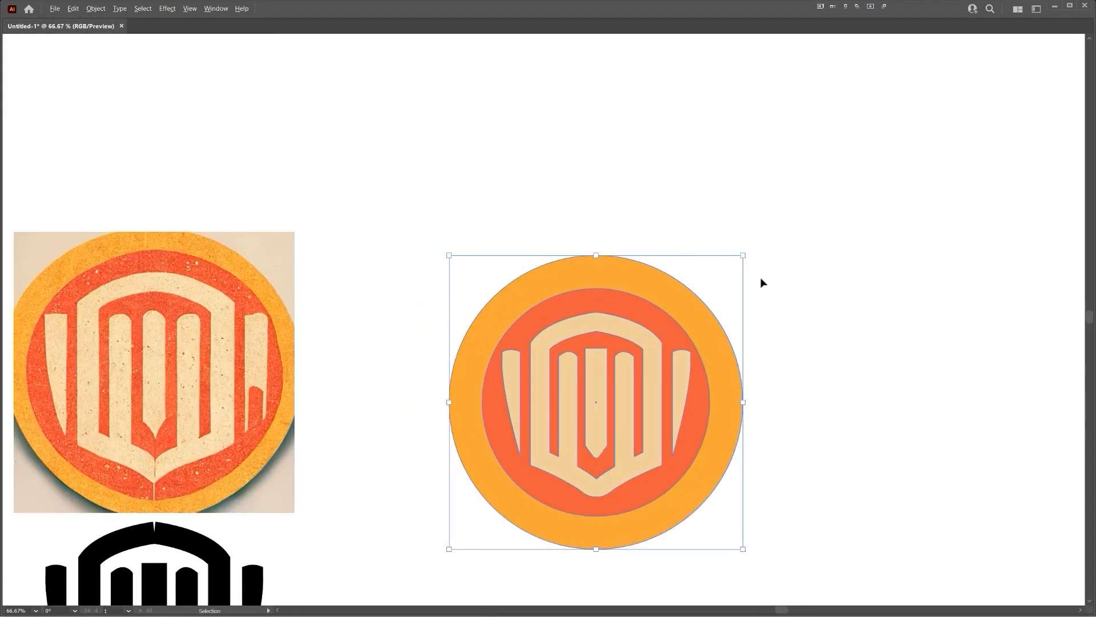
# - Move the rebuilt badge over to the finished logos, just below the wave logo
pyautogui.scroll(-5, 758, 274)
pyautogui.click(745, 243)
pyautogui.click(567, 309)
pyautogui.click(729, 298)
pyautogui.moveTo(729, 298); pyautogui.dragTo(534, 371)
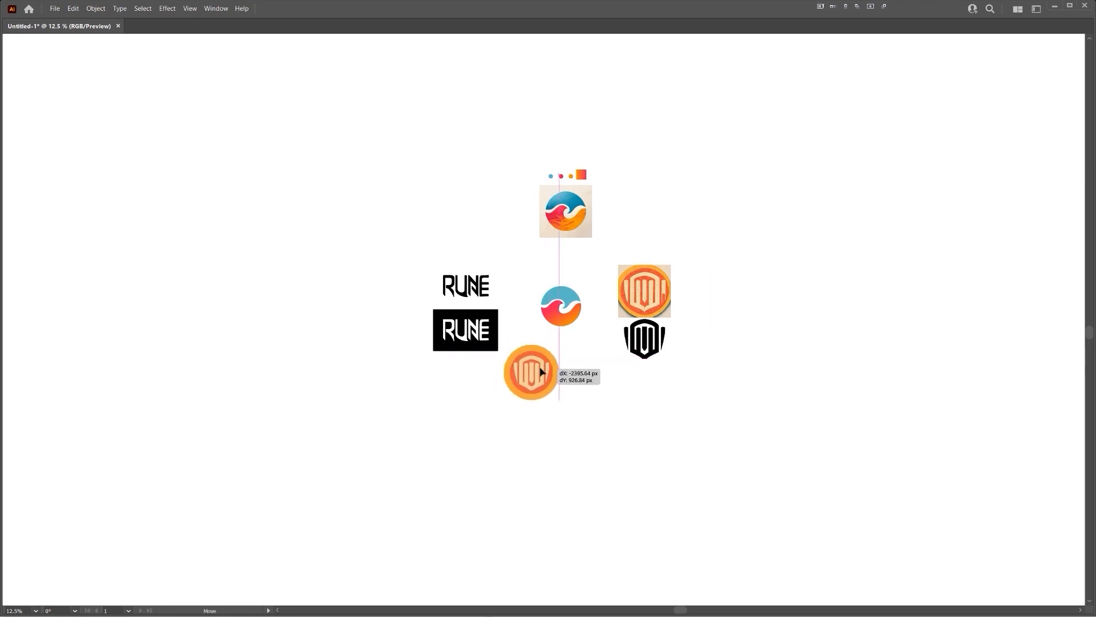
# - Arrange the wave logo beside the black RUNE wordmark and the badge beneath it, beside the white RUNE version
pyautogui.scroll(2, 540, 359)
pyautogui.moveTo(588, 245); pyautogui.dragTo(533, 240)
pyautogui.scroll(2, 421, 233)
pyautogui.moveTo(858, 176); pyautogui.dragTo(887, 144)
pyautogui.moveTo(664, 182); pyautogui.dragTo(665, 102)
pyautogui.moveTo(655, 504); pyautogui.dragTo(672, 366)
pyautogui.moveTo(782, 248); pyautogui.dragTo(793, 306)
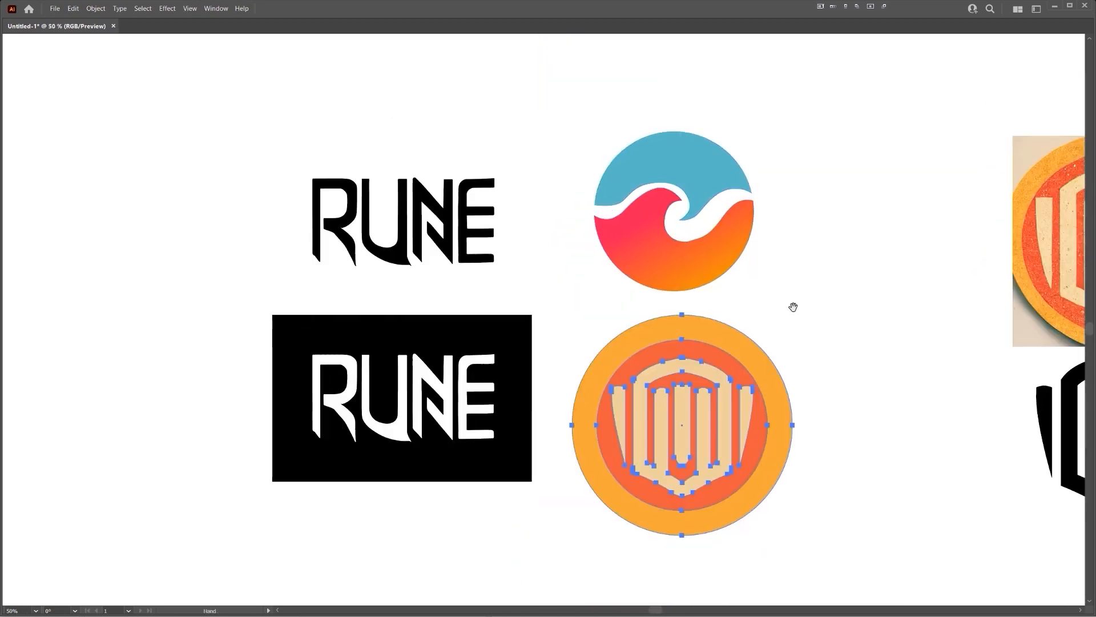
pyautogui.click(791, 303)
# - Shift individual shapes of the wave, RUNE and badge logos in turn and undo each move
pyautogui.scroll(1, 764, 267)
pyautogui.moveTo(638, 230); pyautogui.dragTo(671, 267)
pyautogui.hotkey('ctrl', 'z')
pyautogui.moveTo(574, 119); pyautogui.dragTo(607, 77)
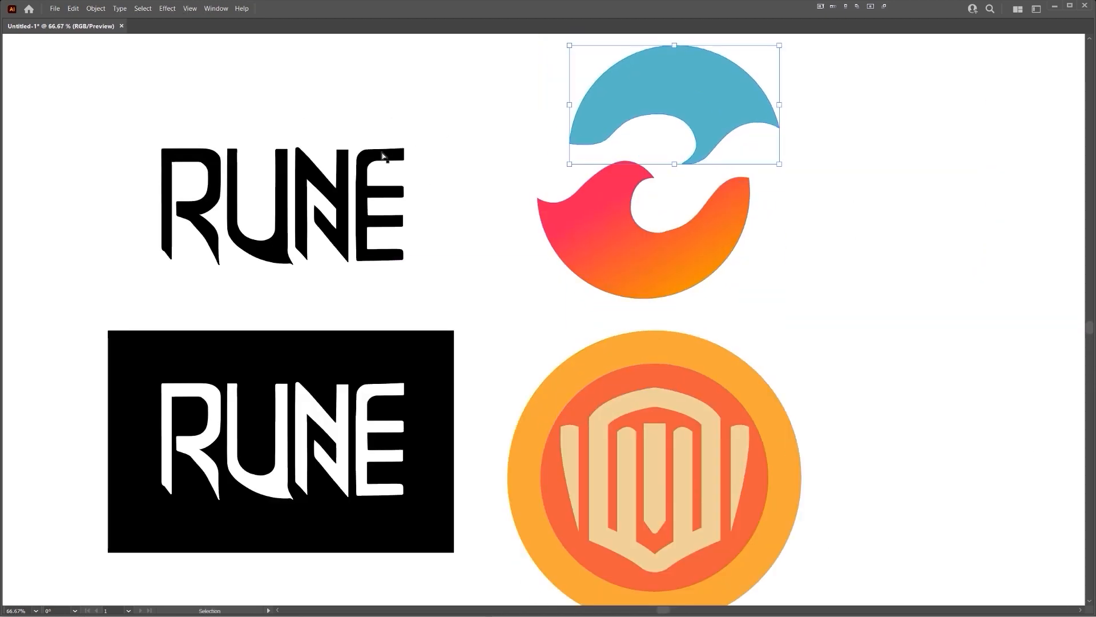
pyautogui.hotkey('ctrl', 'z')
pyautogui.moveTo(382, 153); pyautogui.dragTo(445, 136)
pyautogui.hotkey('ctrl', 'z')
pyautogui.moveTo(626, 393); pyautogui.dragTo(657, 370)
pyautogui.hotkey('ctrl', 'z')
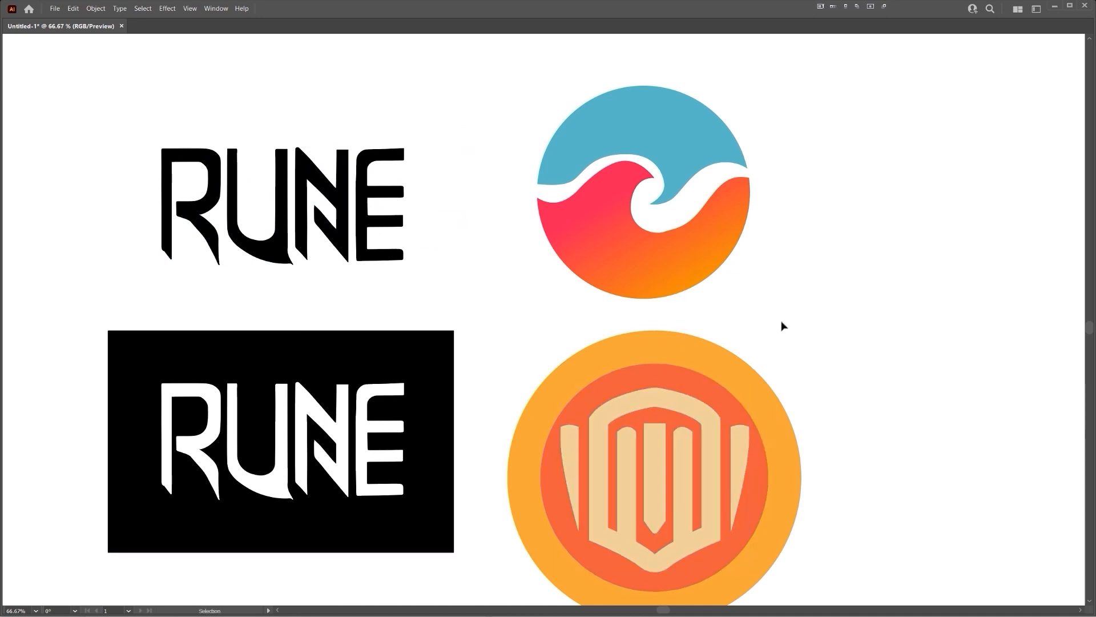
pyautogui.scroll(-2, 783, 324)
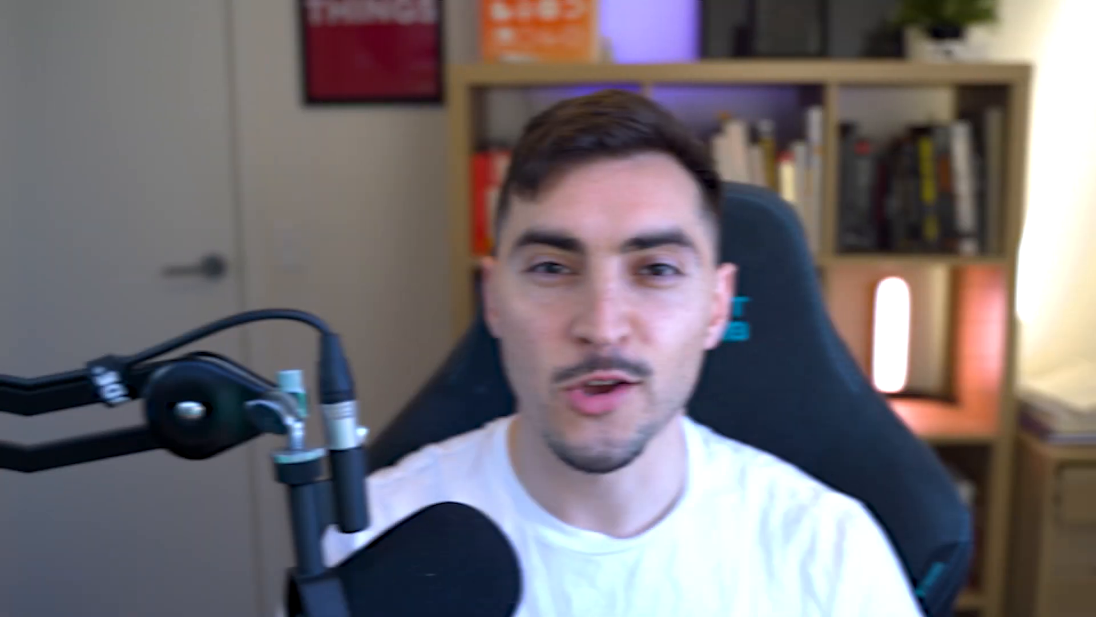